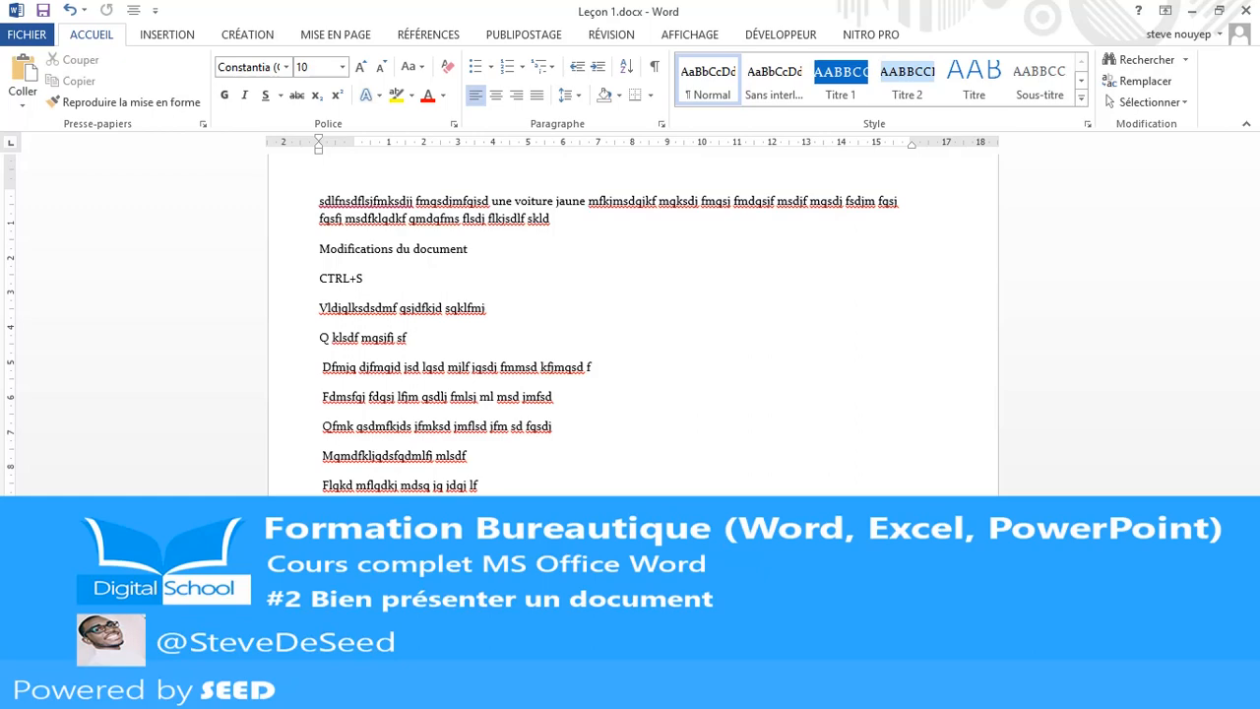
# Step: Add the title "Ma première leçon sur Microsoft Word" above the first paragraph, with an empty paragraph between them
pyautogui.scroll(1, 539, 445)
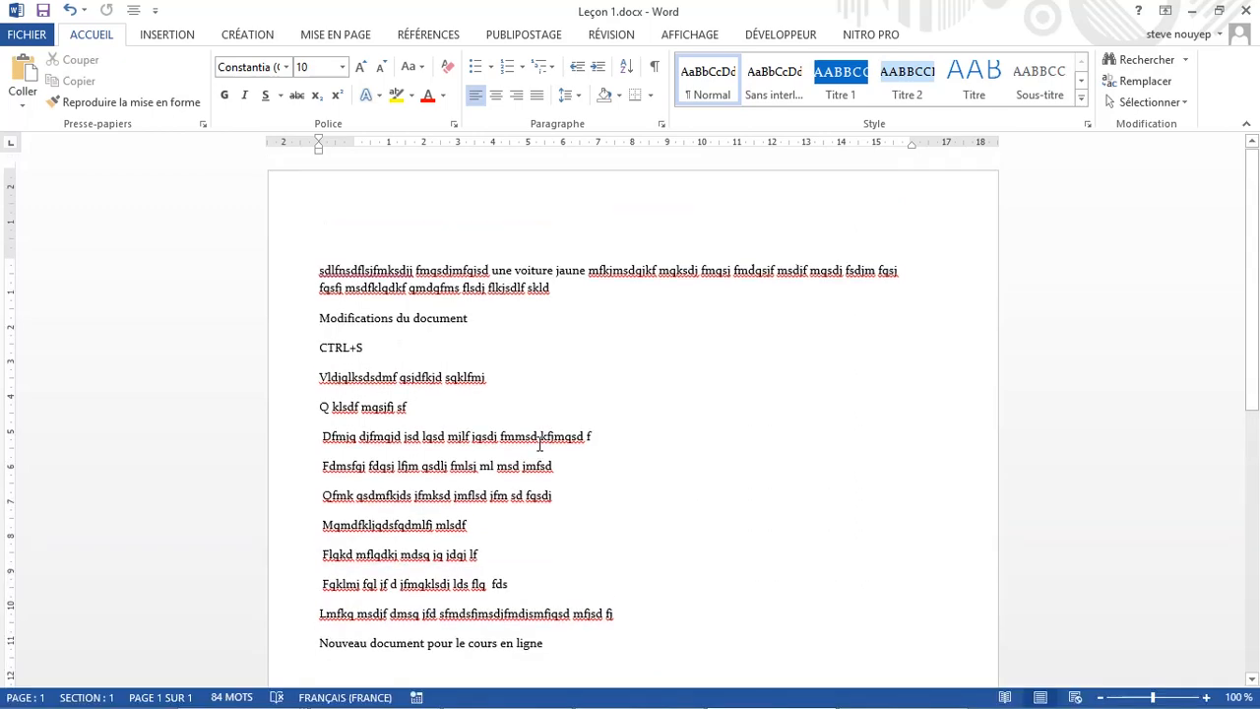
pyautogui.scroll(-2, 540, 445)
pyautogui.scroll(2, 540, 445)
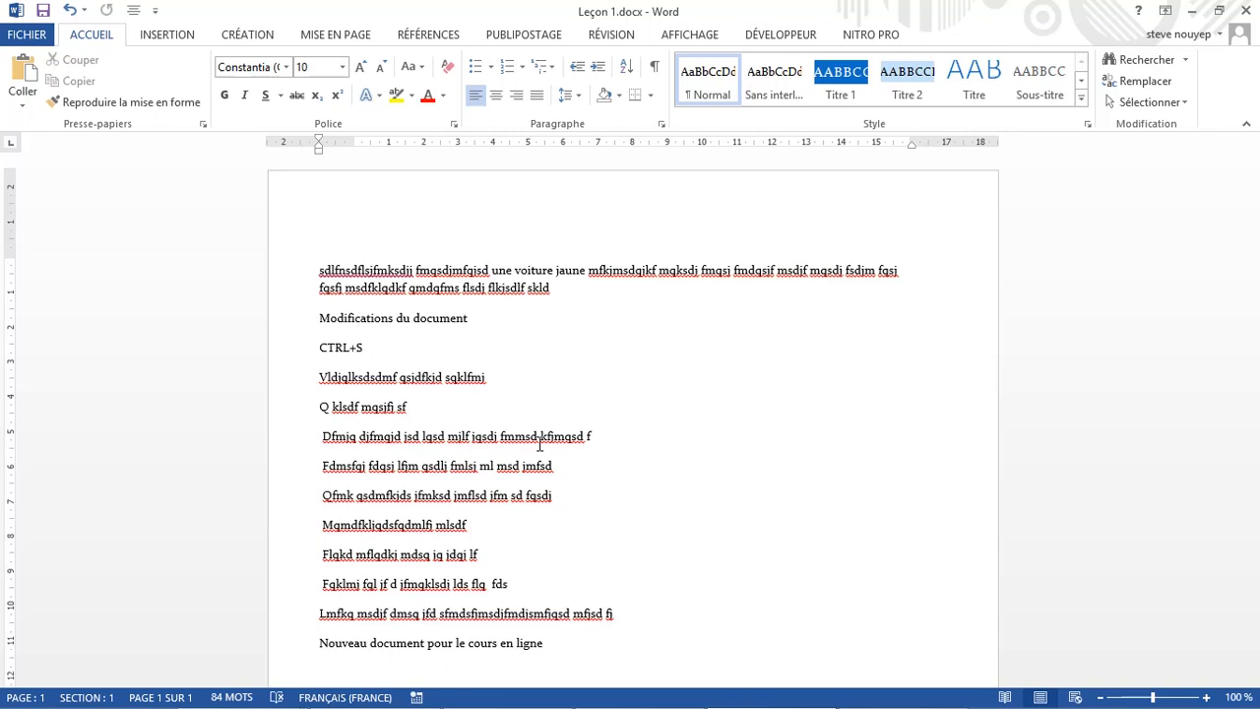
pyautogui.click(321, 274)
pyautogui.press('Return')
pyautogui.press('Return')
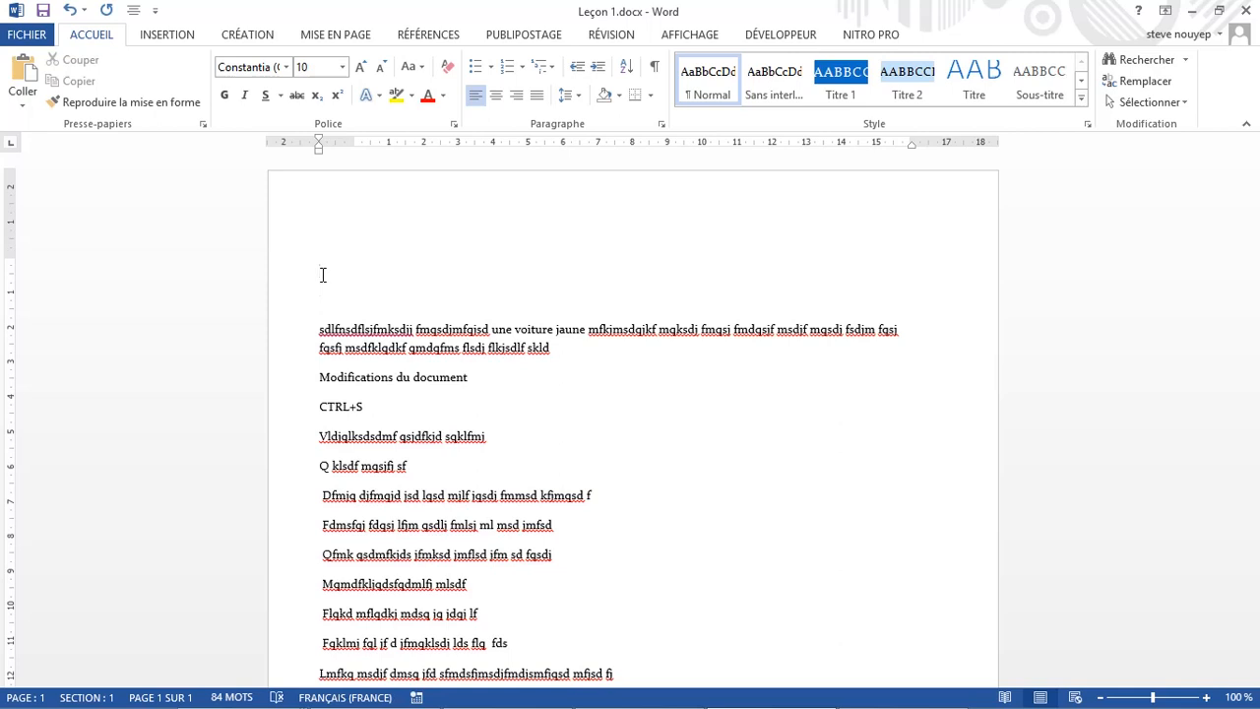
pyautogui.write('Ma première leçon sur Microsfot')
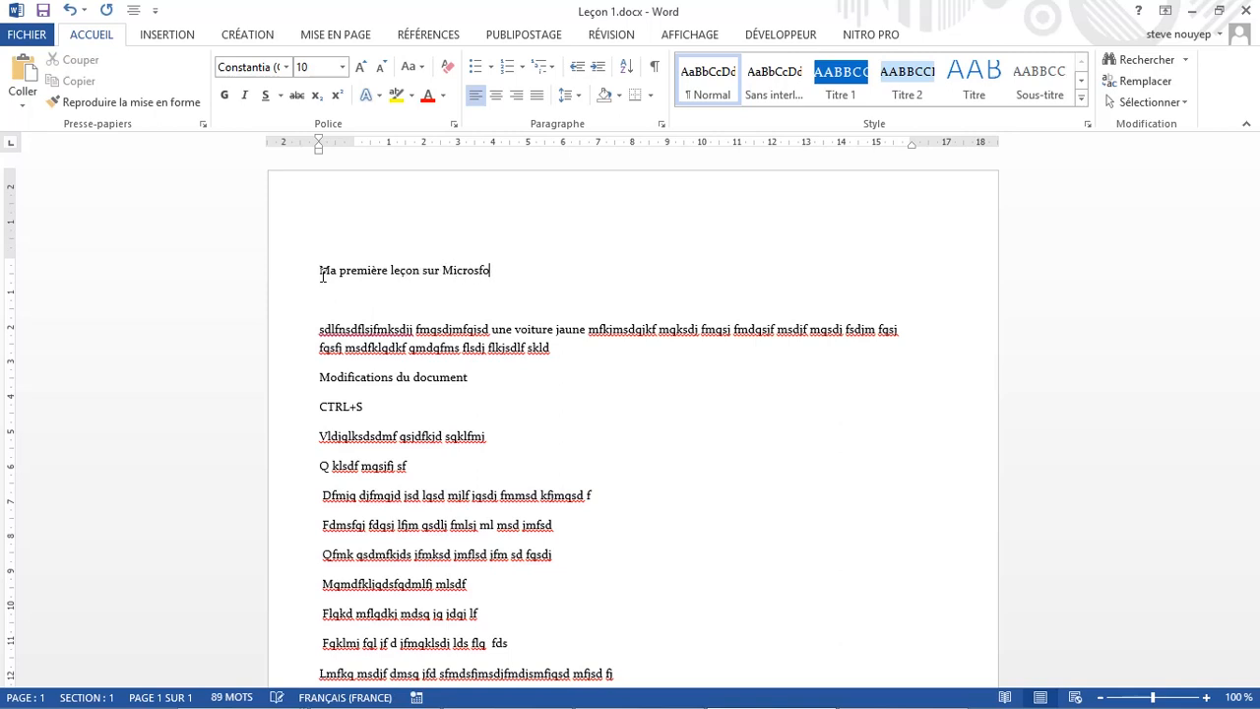
pyautogui.press('BackSpace')
pyautogui.press('BackSpace')
pyautogui.press('BackSpace')
pyautogui.write('oft Word')
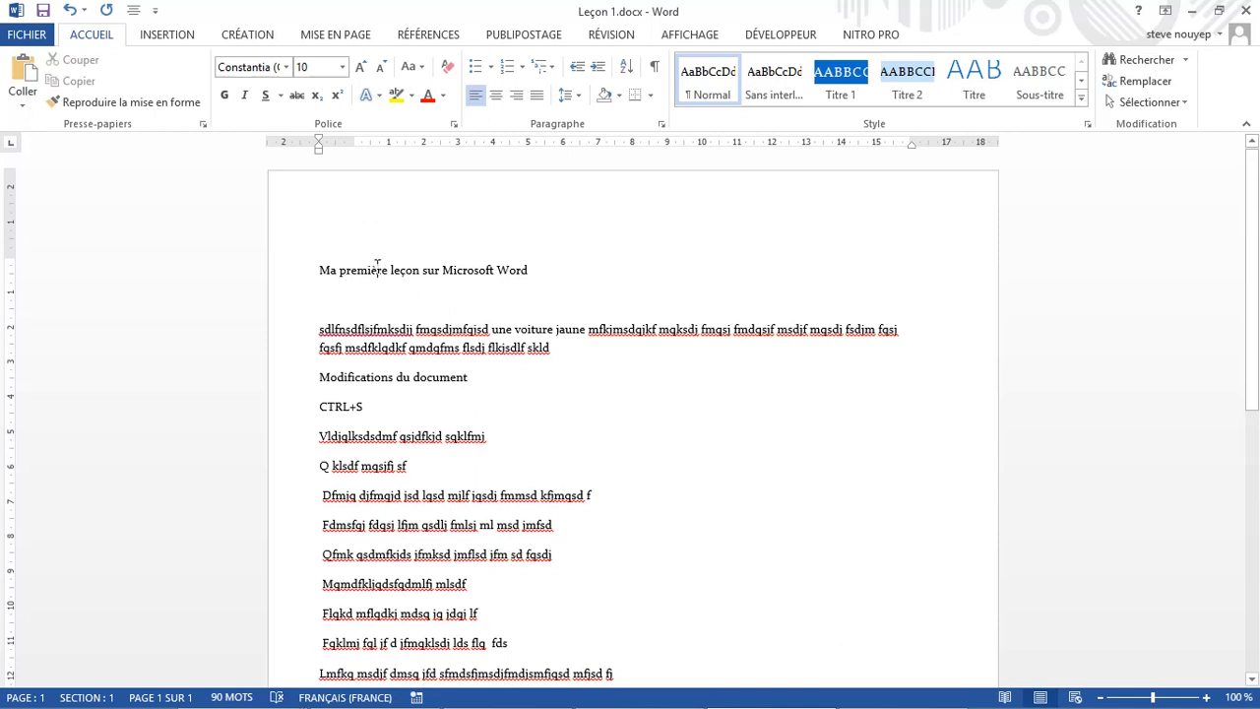
# Step: Set the title's font size to 18
pyautogui.click(326, 269)
pyautogui.moveTo(347, 268); pyautogui.dragTo(530, 269)
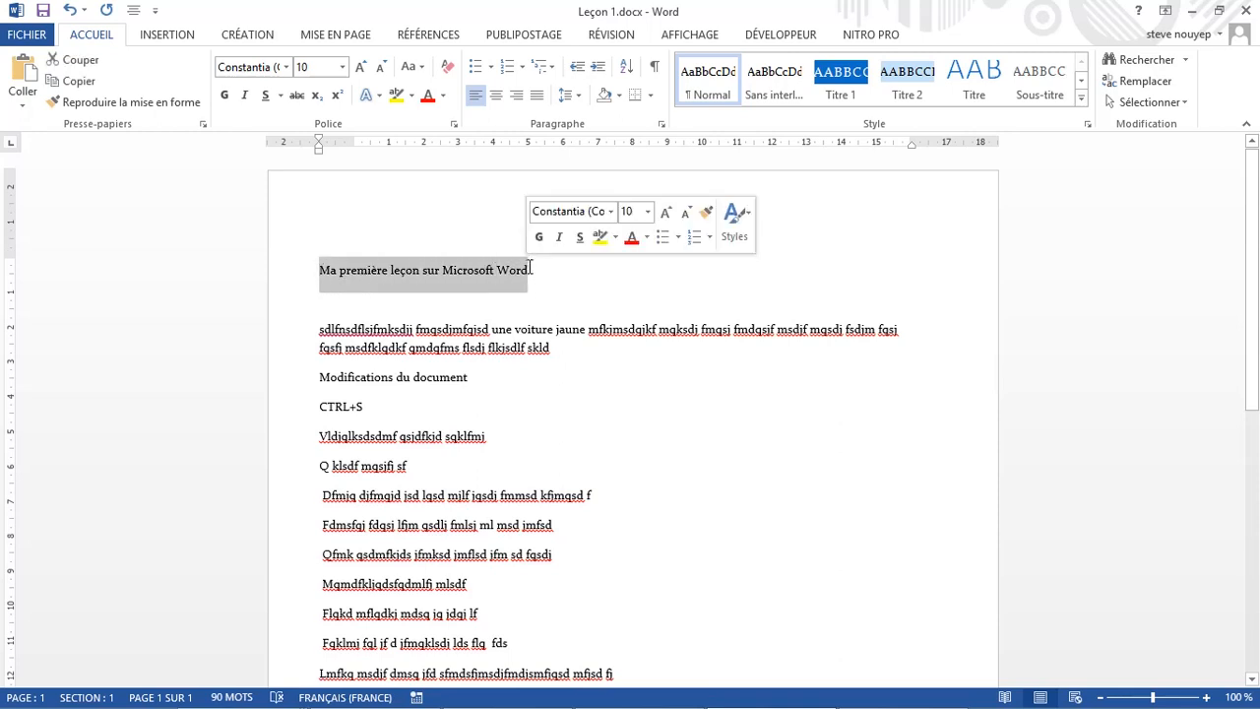
pyautogui.click(342, 67)
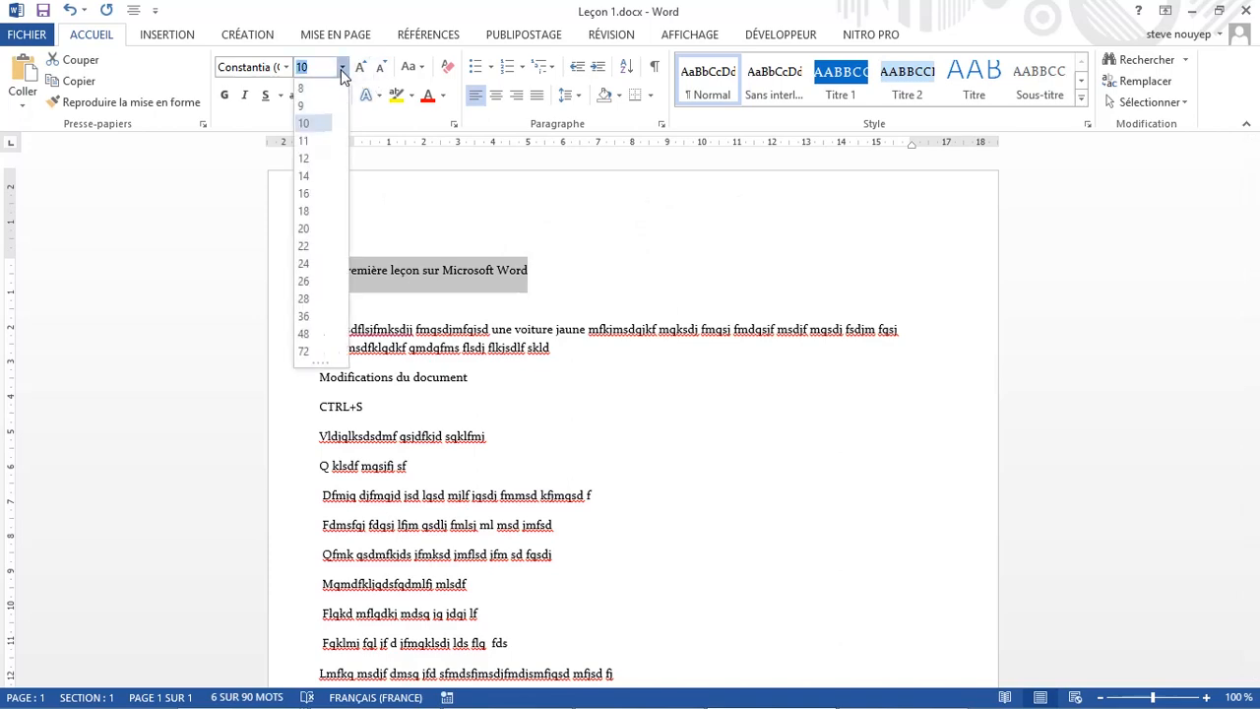
pyautogui.click(305, 211)
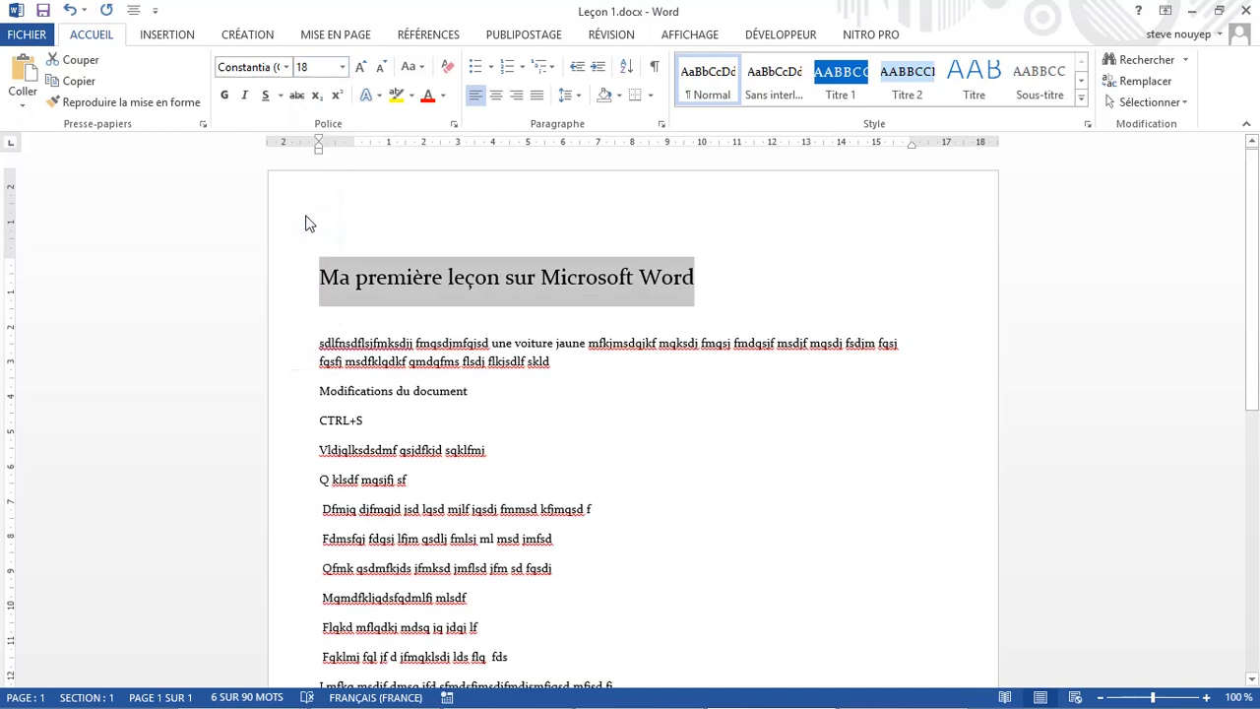
# Step: Try Adobe Fan Heiti Std B on the title, and set its font to Times New Roman
pyautogui.click(286, 67)
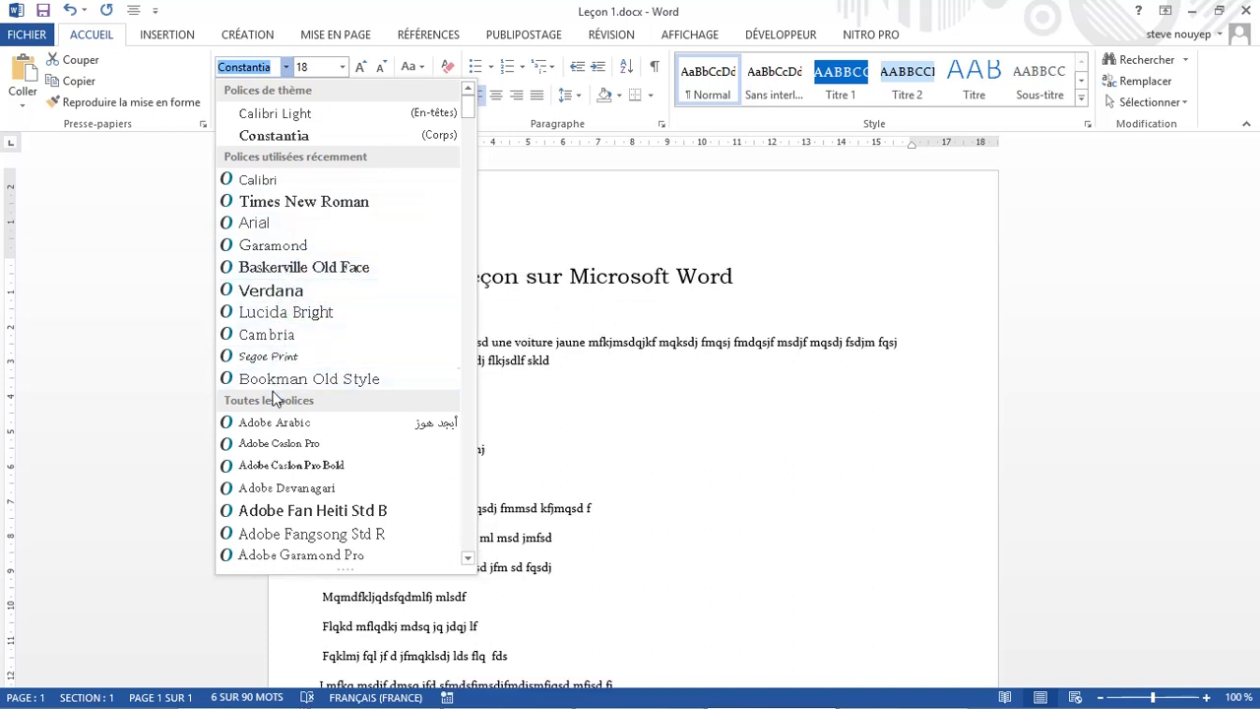
pyautogui.click(274, 516)
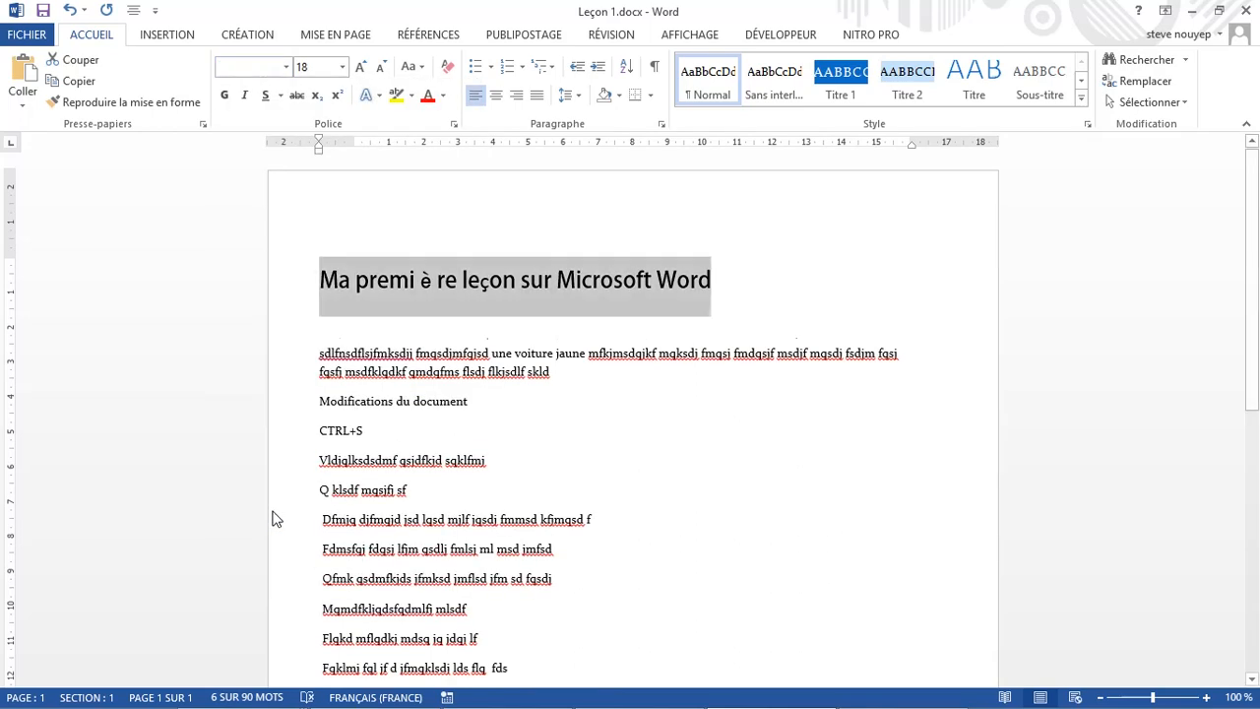
pyautogui.click(286, 67)
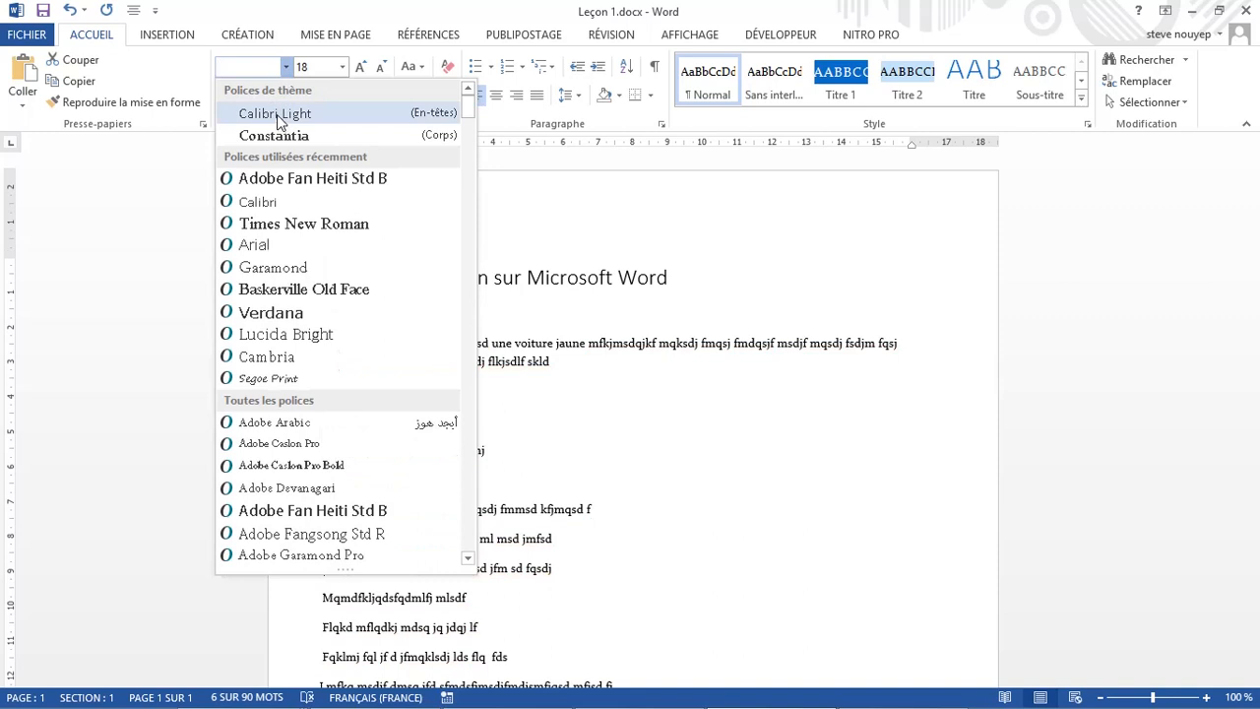
pyautogui.click(286, 226)
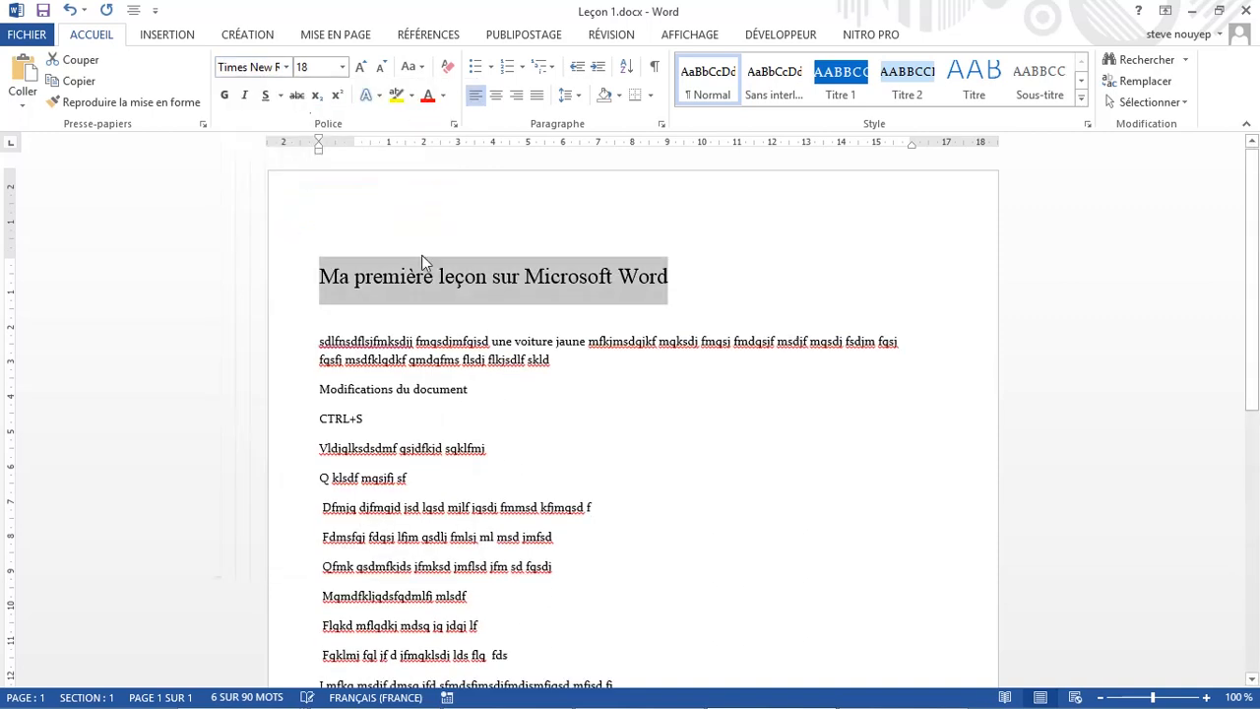
# Step: Format the title as bold and italic with a dash-dot underline
pyautogui.click(226, 96)
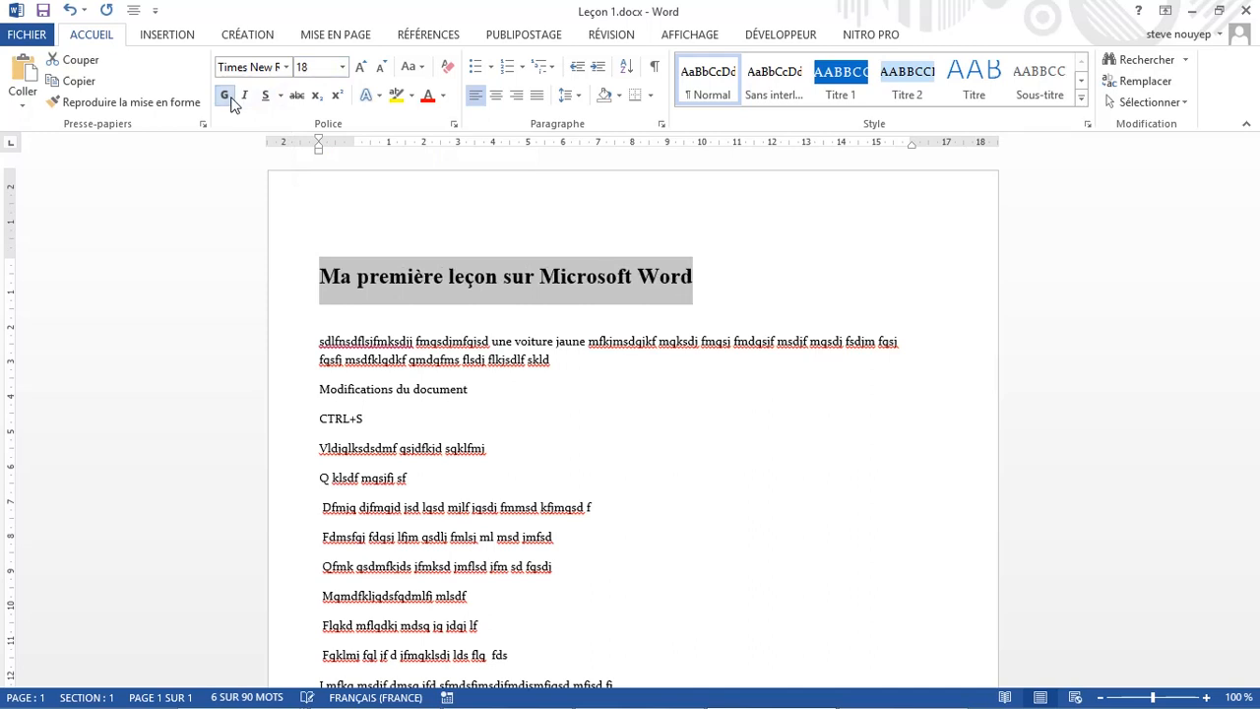
pyautogui.click(246, 100)
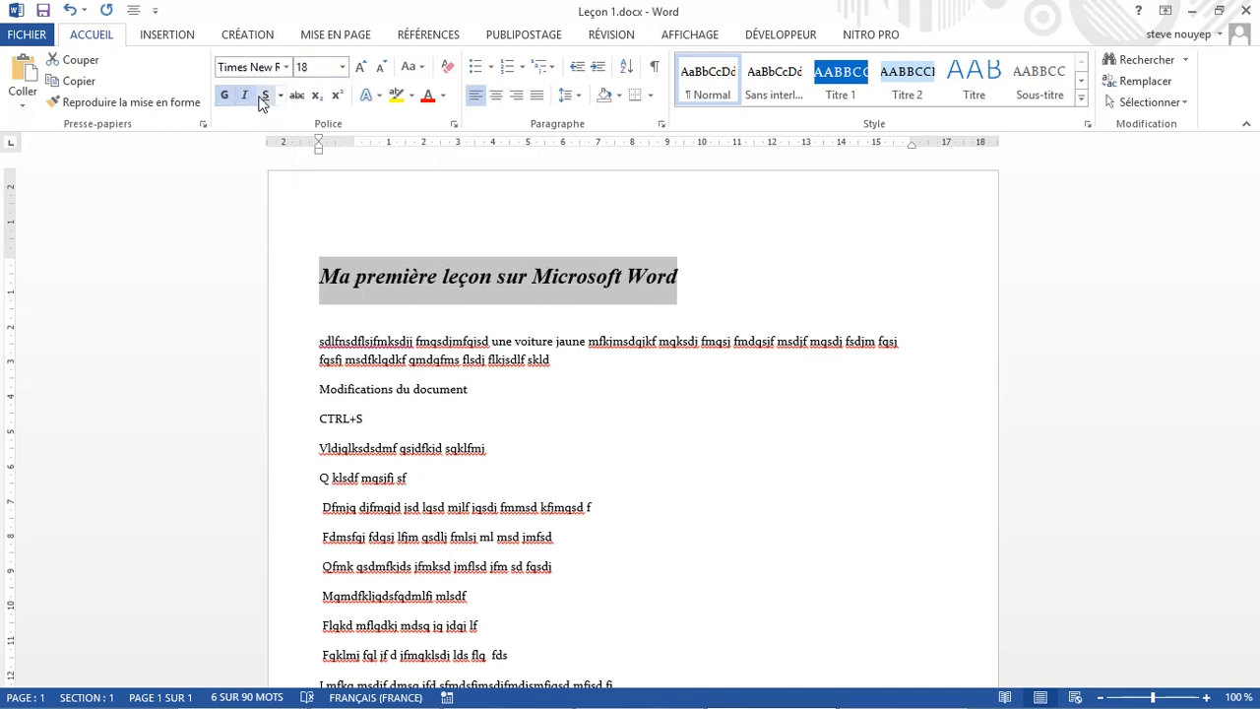
pyautogui.click(264, 99)
pyautogui.click(281, 96)
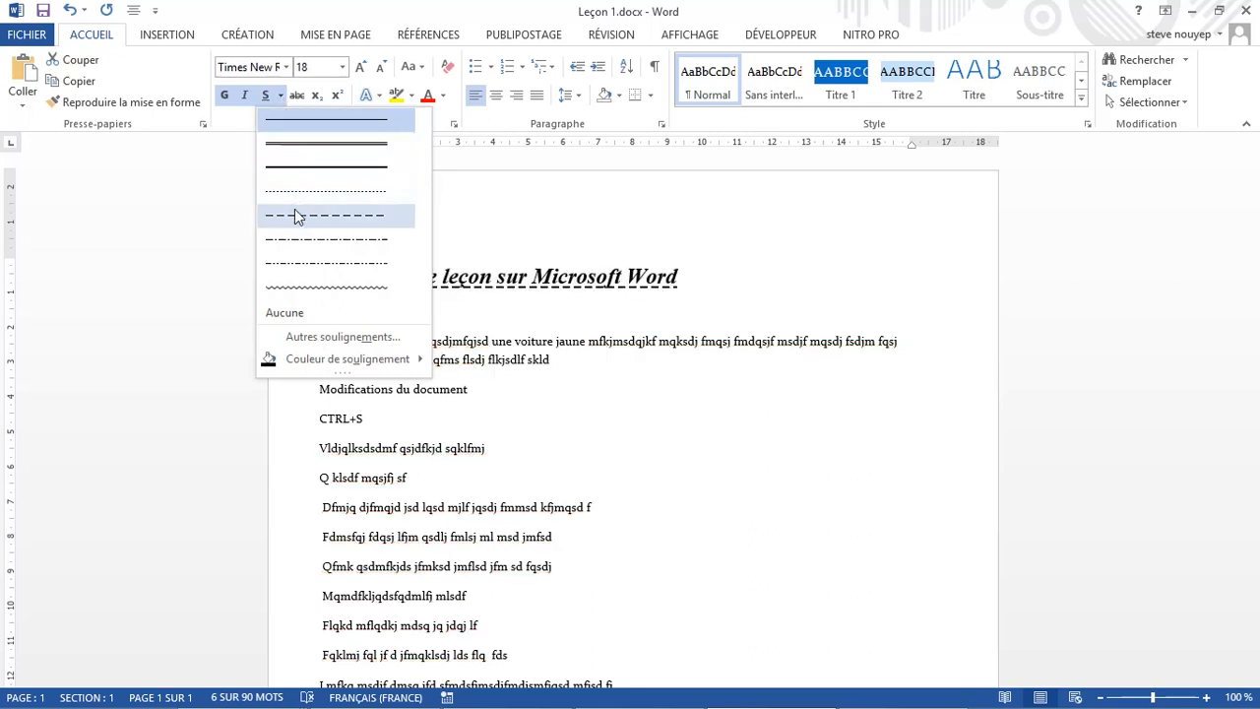
pyautogui.click(291, 248)
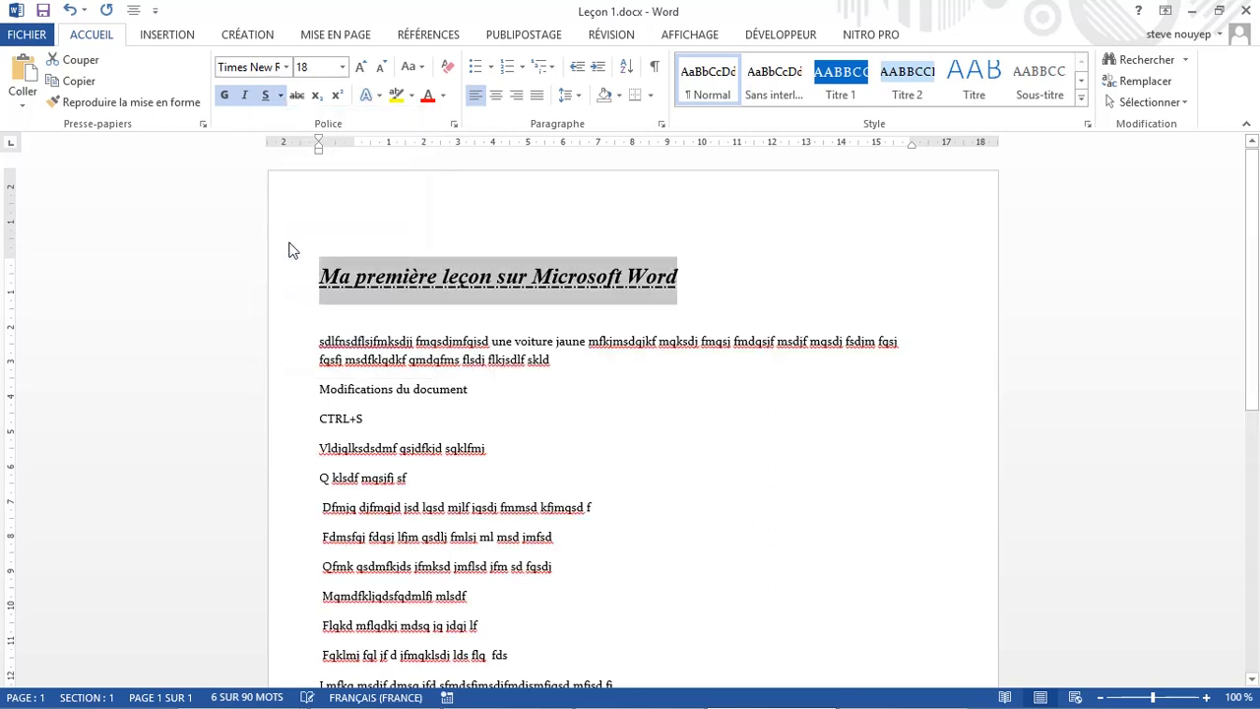
# Step: Try the strikethrough effect on the title and remove it again
pyautogui.click(297, 95)
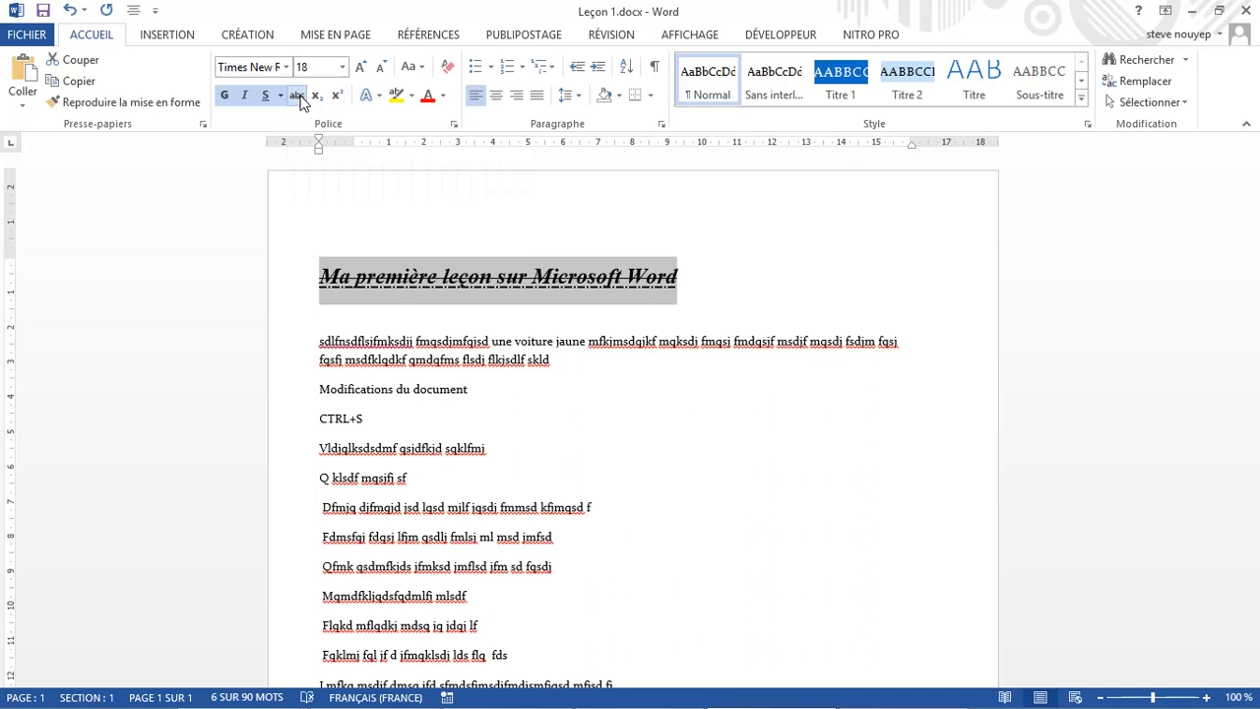
pyautogui.click(298, 96)
pyautogui.click(298, 97)
pyautogui.click(295, 98)
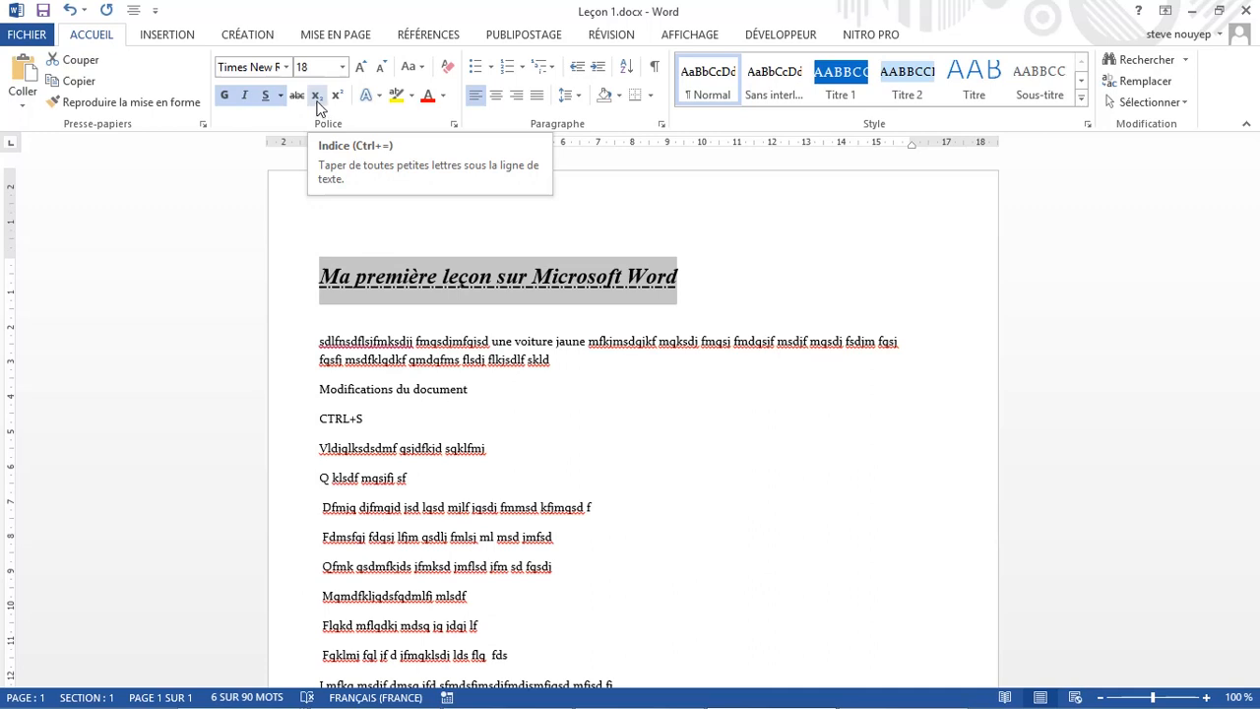
# Step: Append subscript digits after "CTRL+S" and superscript digits at the end of the line below it
pyautogui.click(370, 418)
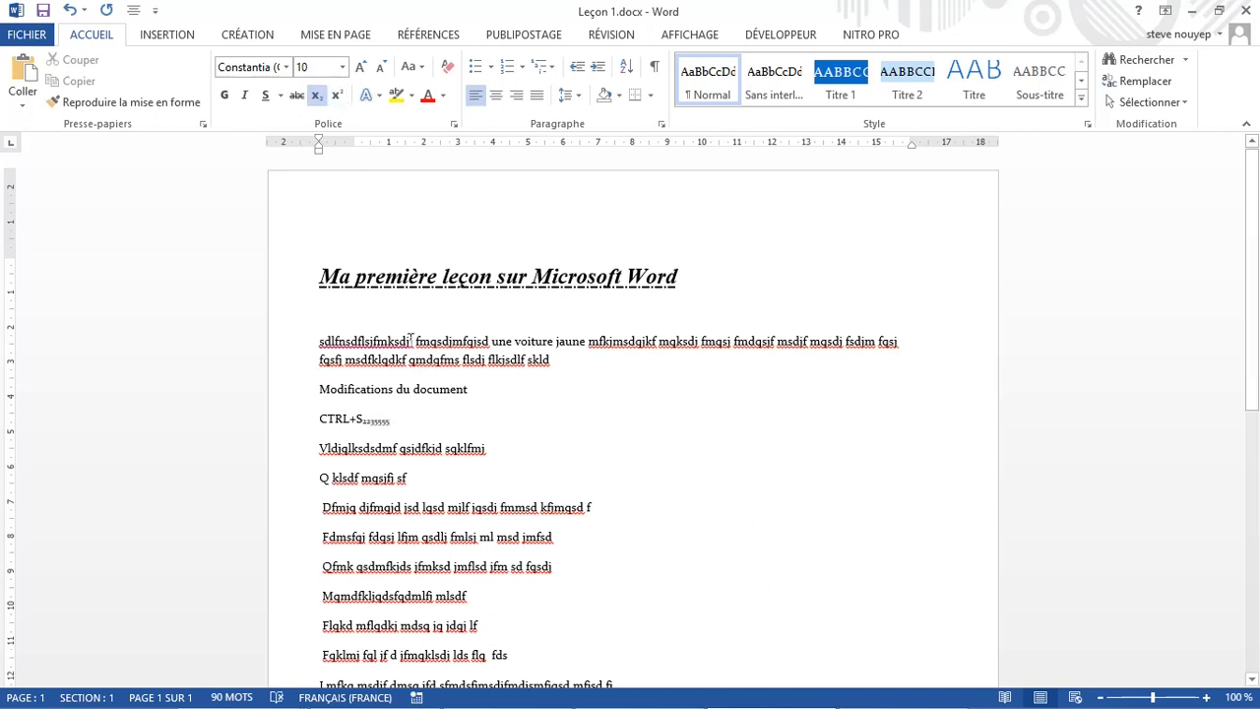
pyautogui.click(490, 451)
pyautogui.click(336, 94)
pyautogui.write('876')
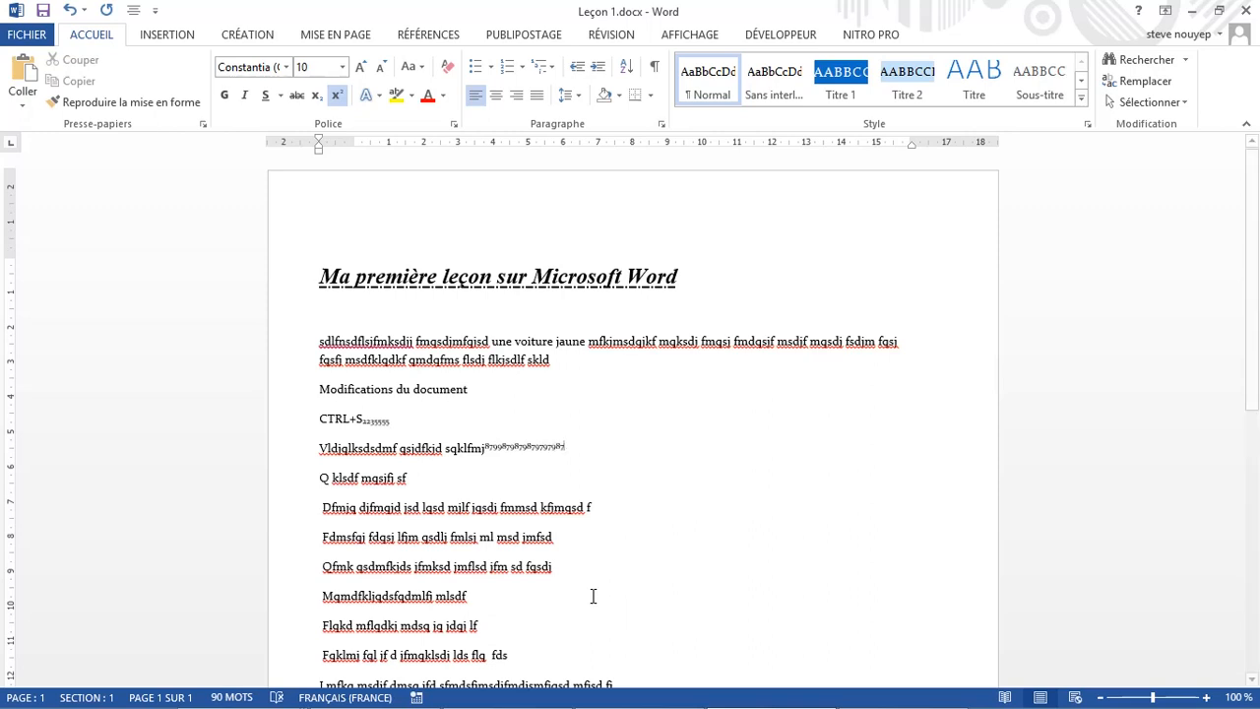
pyautogui.click(336, 98)
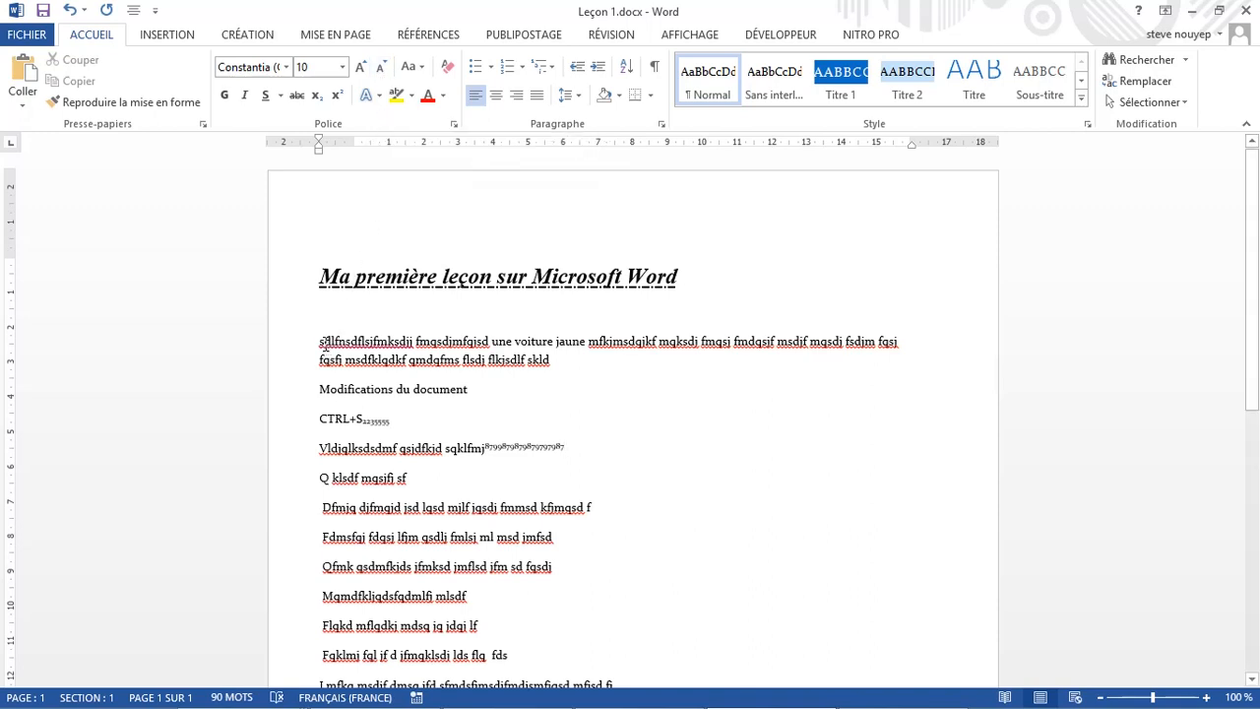
# Step: Enlarge the first body paragraph's text stepwise to size 14 and reduce it to 11
pyautogui.moveTo(324, 341); pyautogui.dragTo(544, 361)
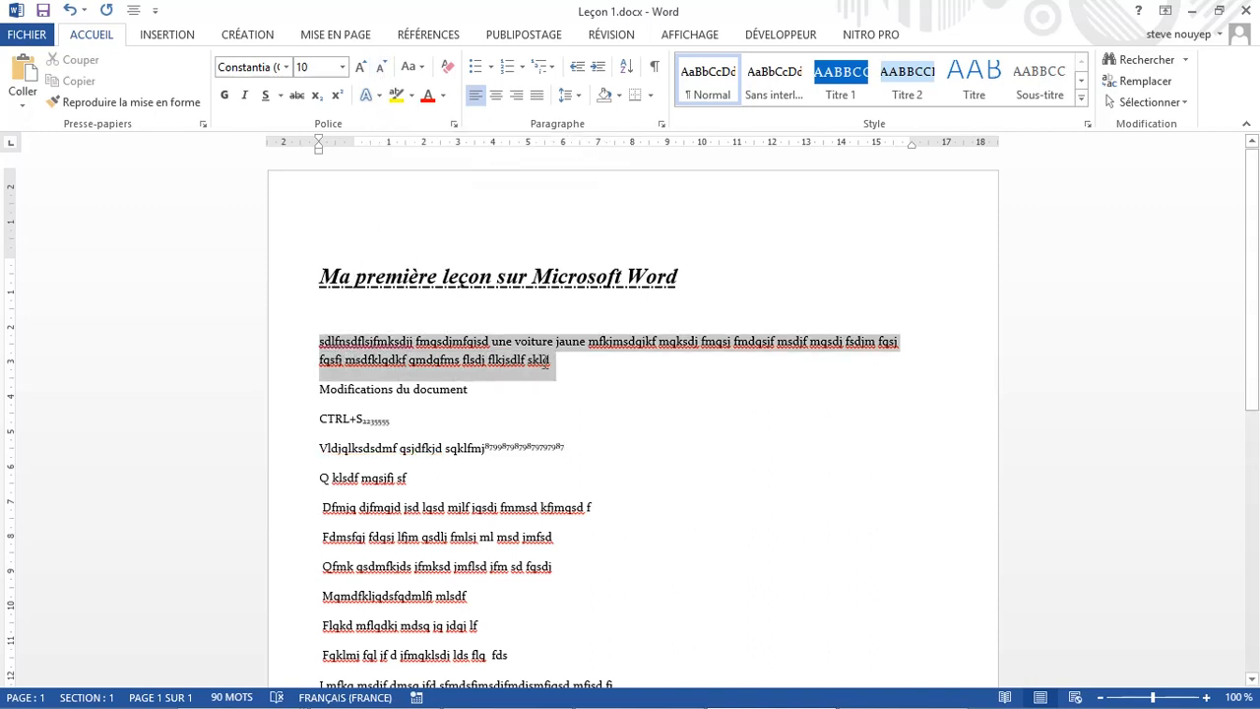
pyautogui.click(362, 67)
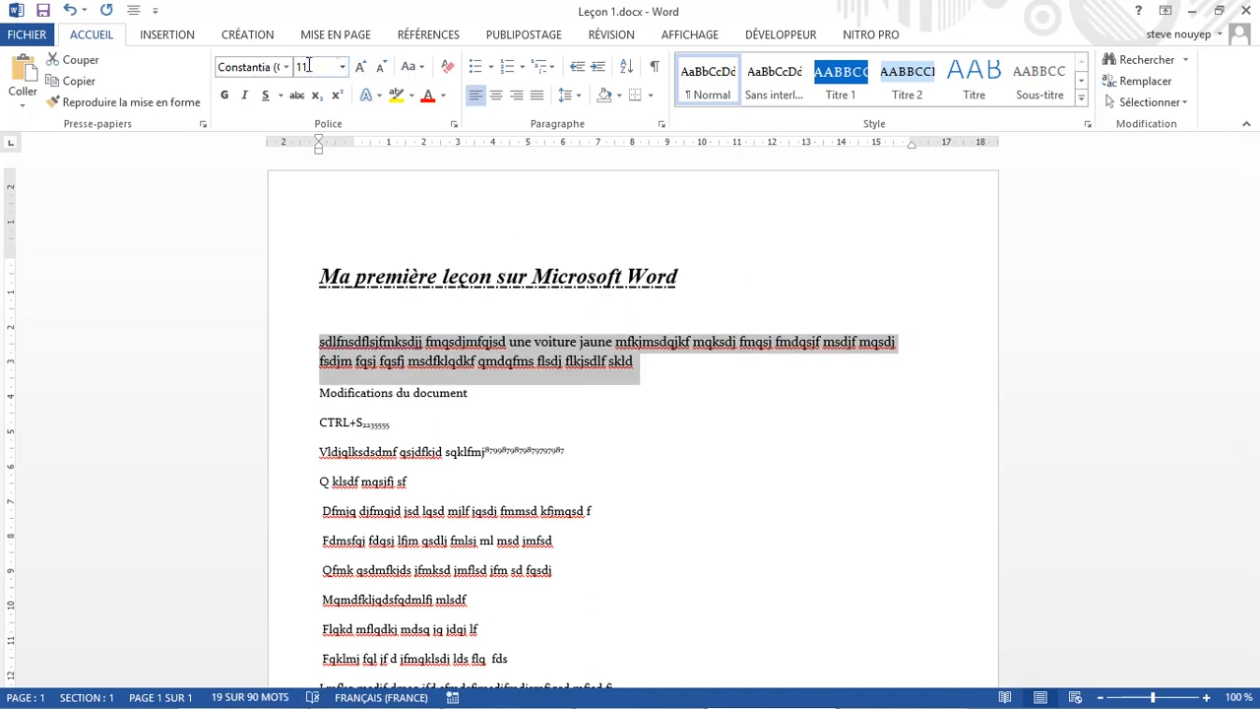
pyautogui.click(359, 70)
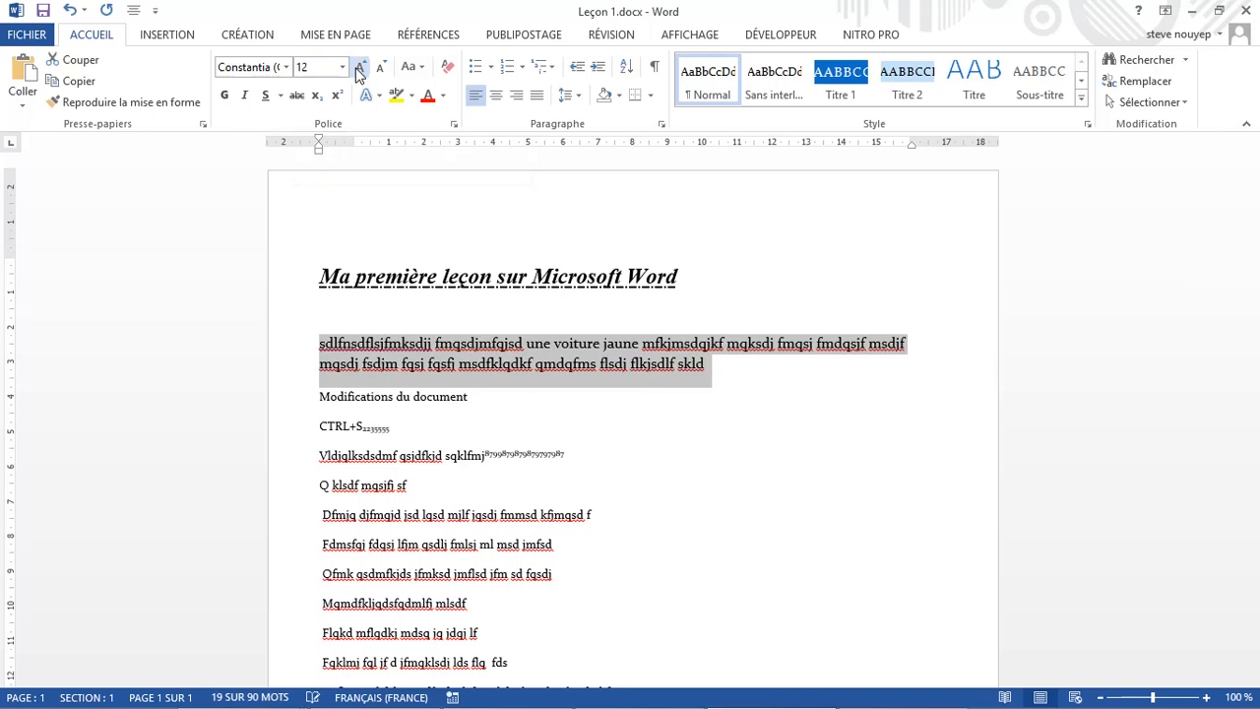
pyautogui.click(360, 70)
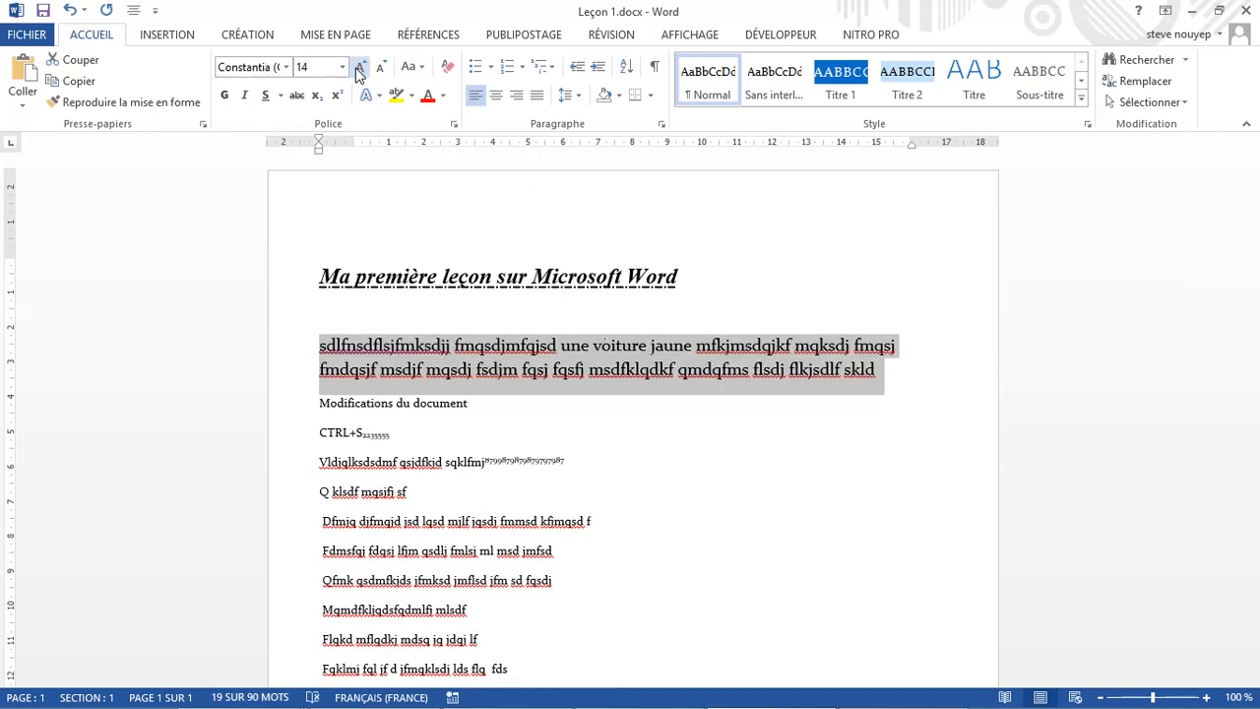
pyautogui.click(381, 68)
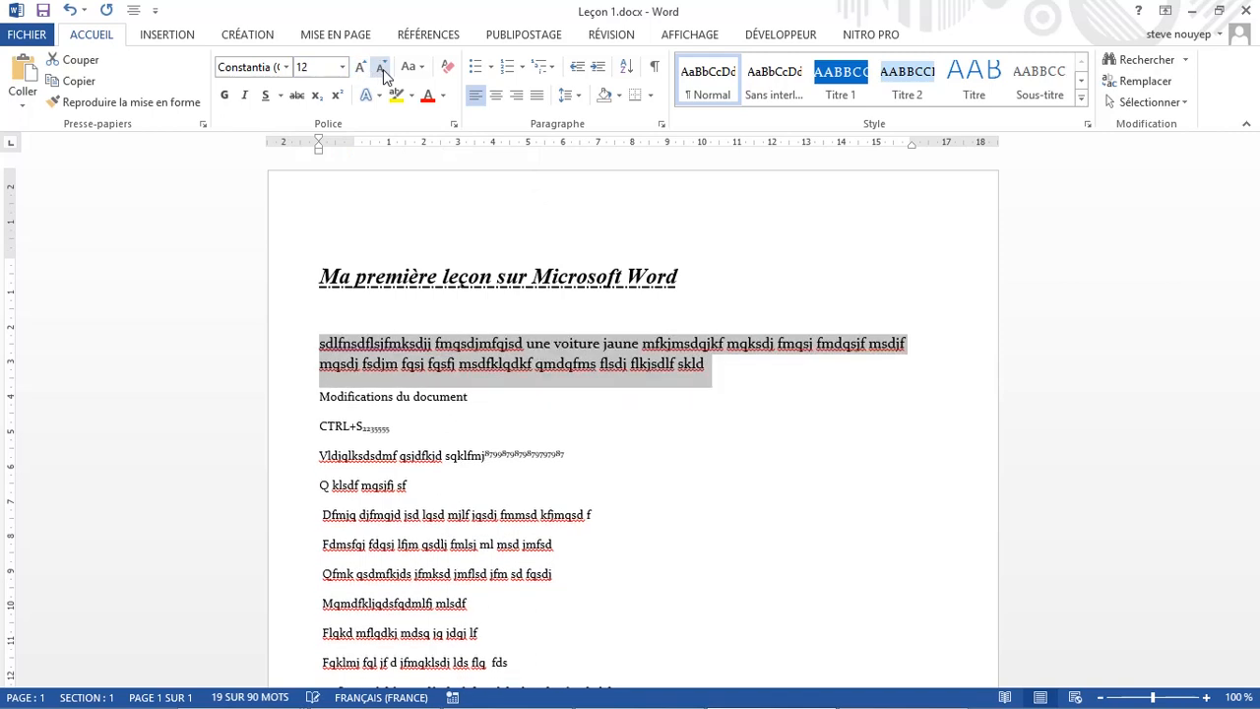
pyautogui.click(382, 69)
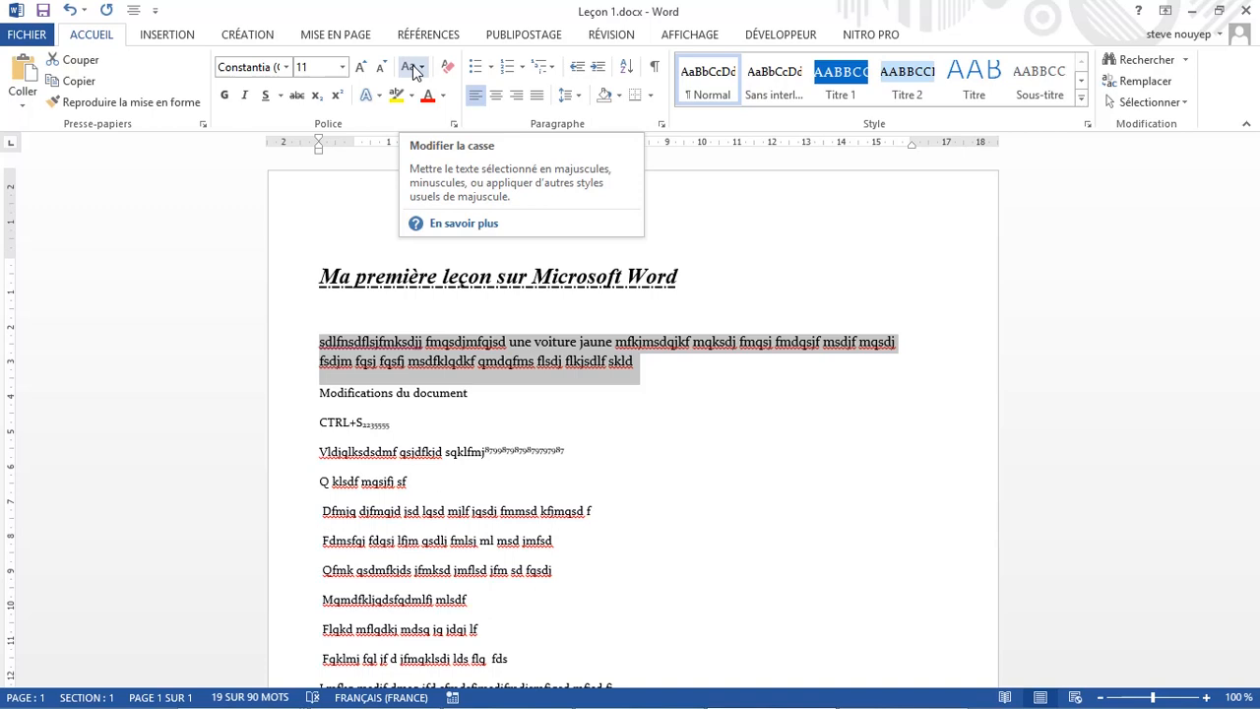
# Step: Apply sentence case to the selected paragraph, followed by all lowercase
pyautogui.click(416, 69)
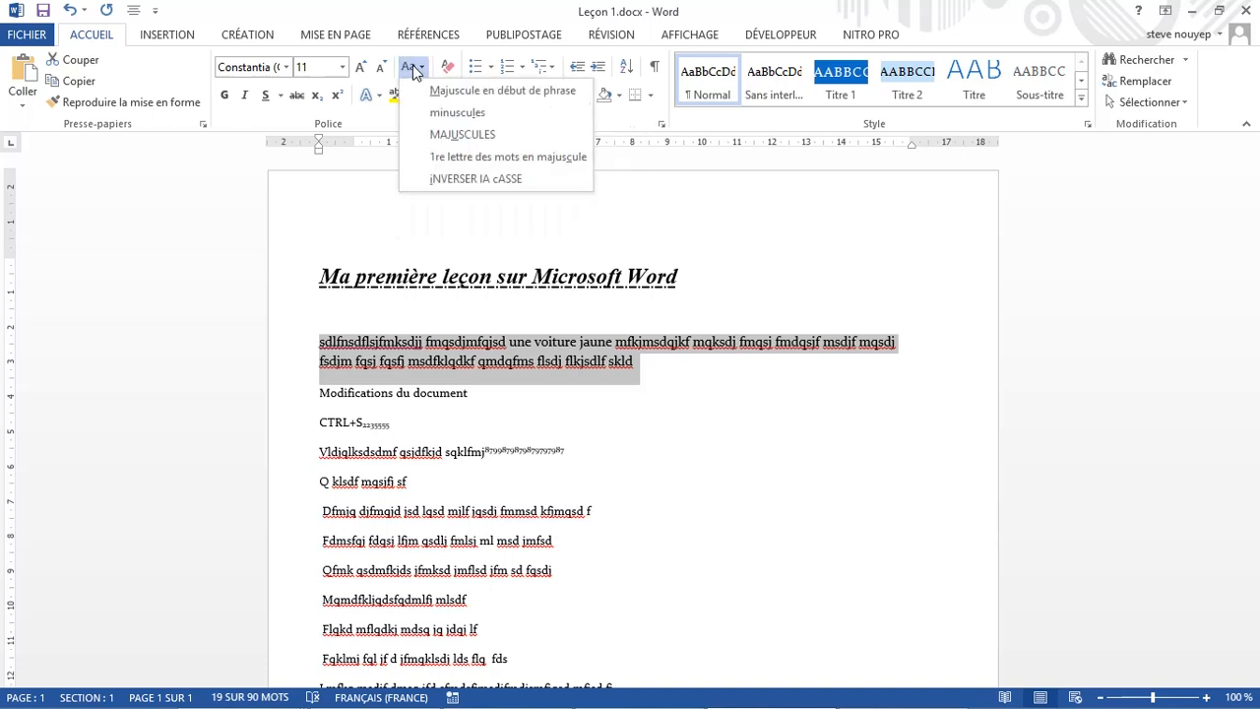
pyautogui.click(516, 92)
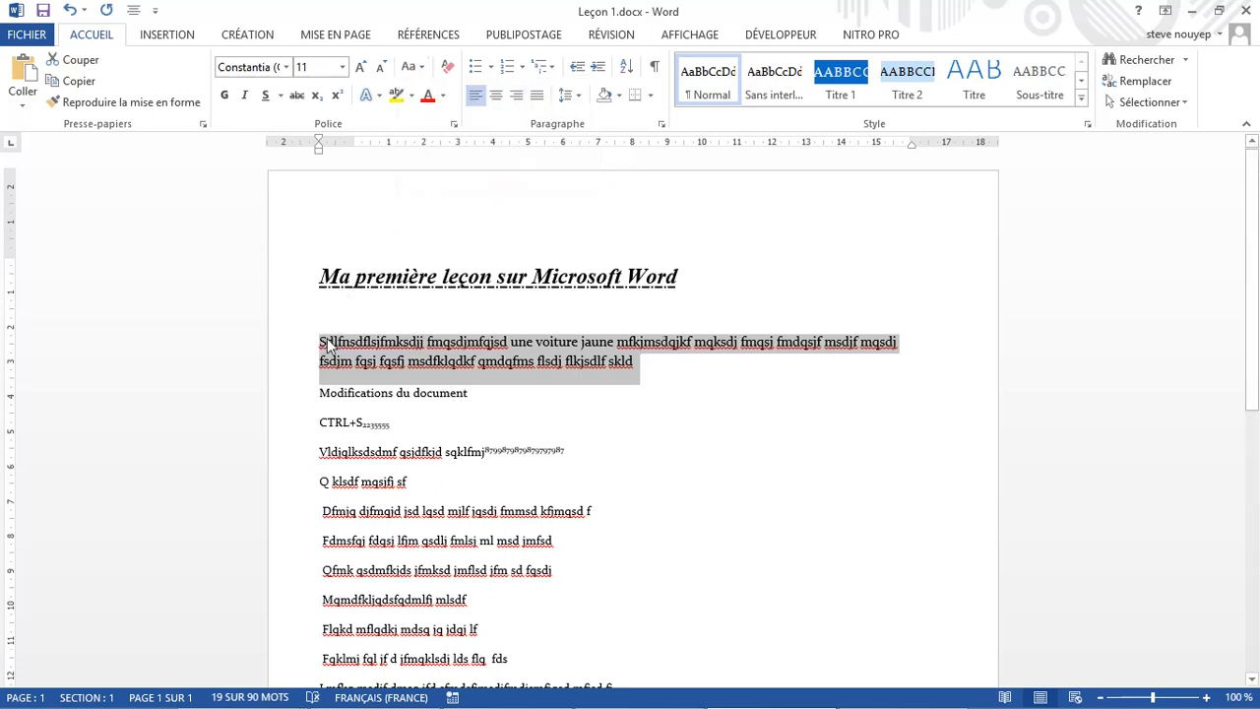
pyautogui.click(414, 67)
pyautogui.click(458, 115)
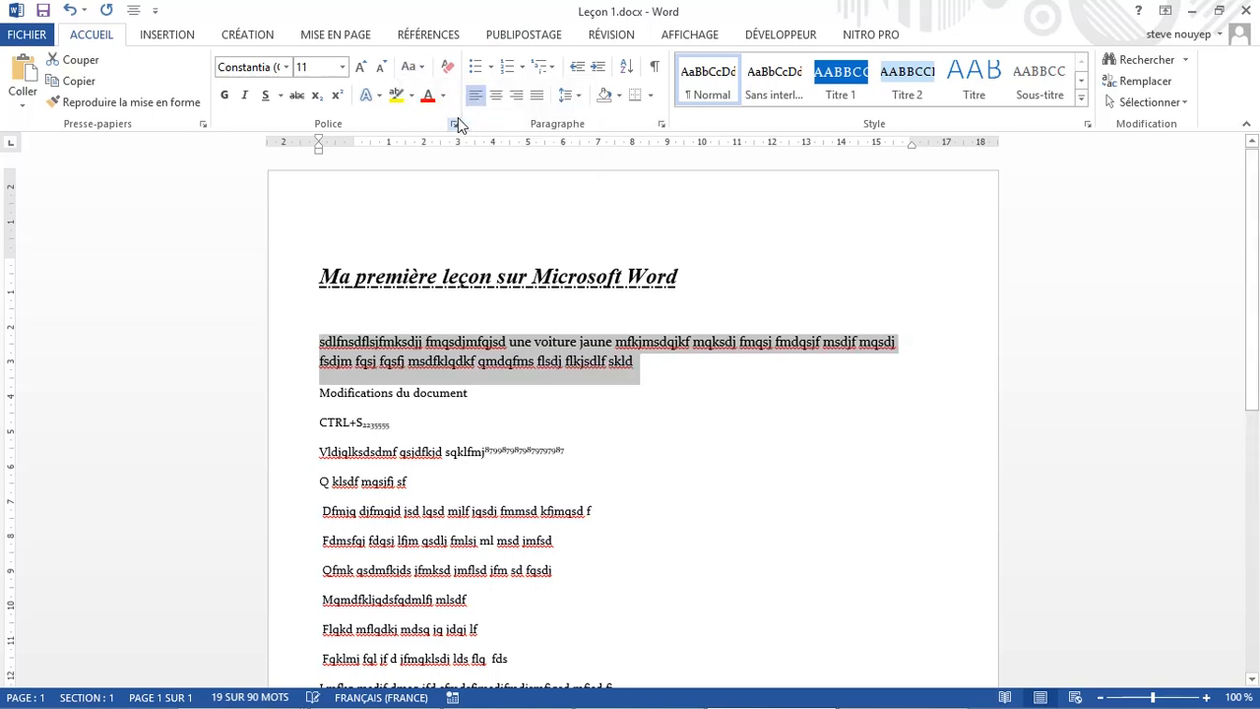
# Step: Try the selected paragraph in all uppercase, and capitalize the first letter of each word instead
pyautogui.click(416, 67)
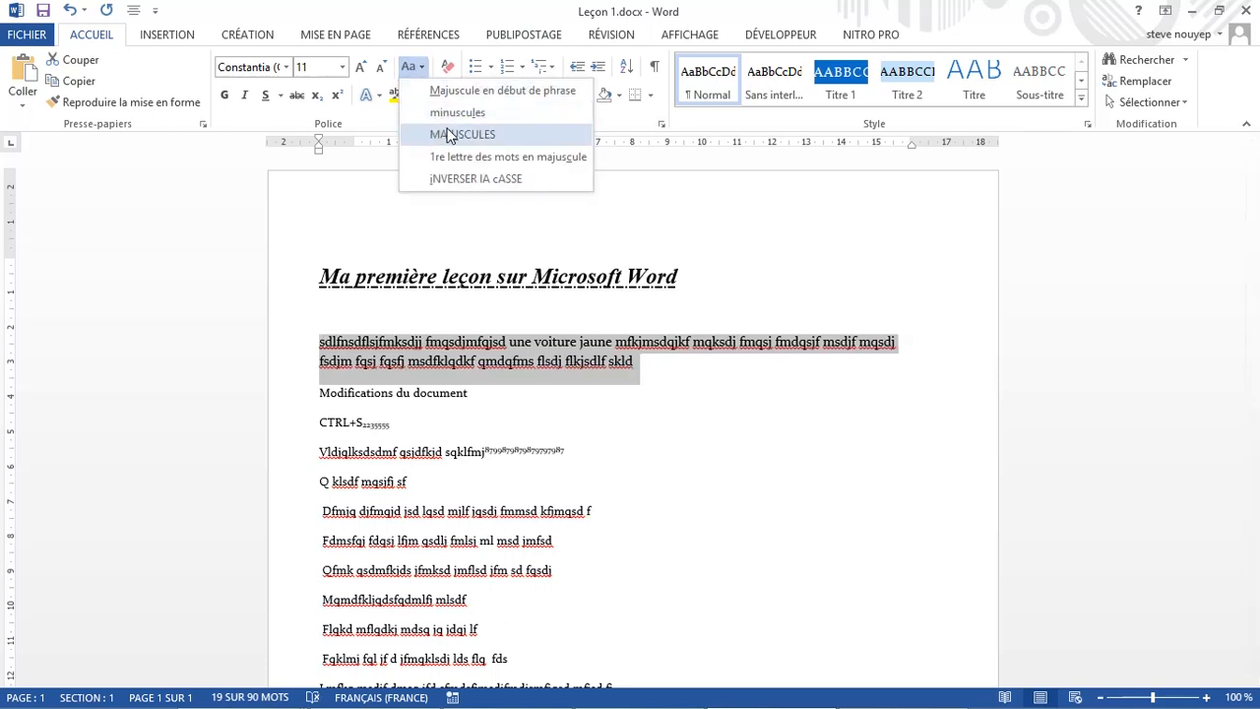
pyautogui.click(451, 134)
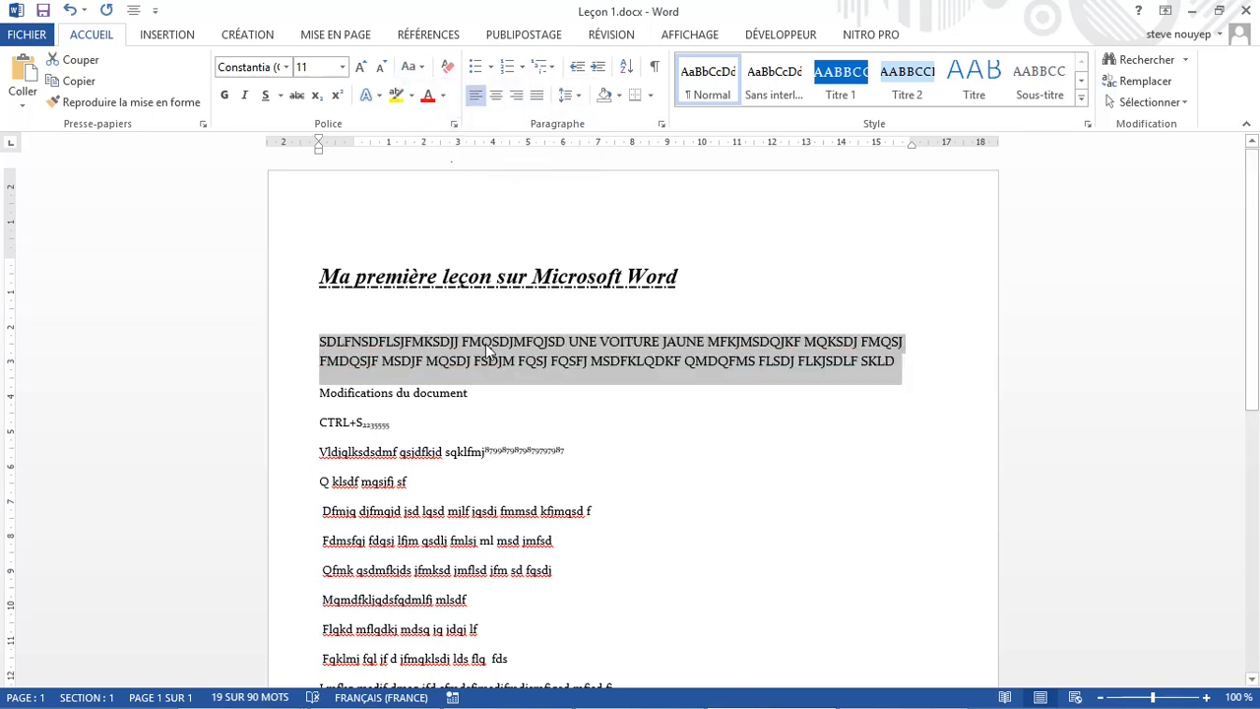
pyautogui.click(416, 67)
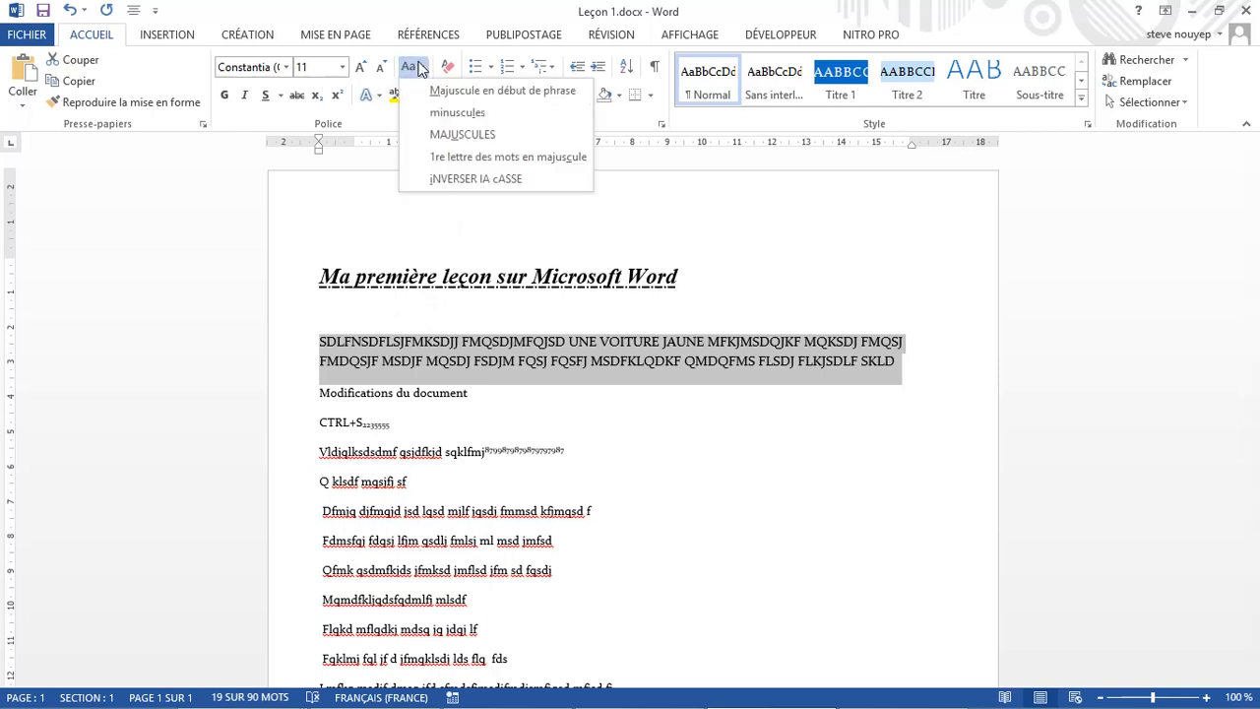
pyautogui.click(443, 159)
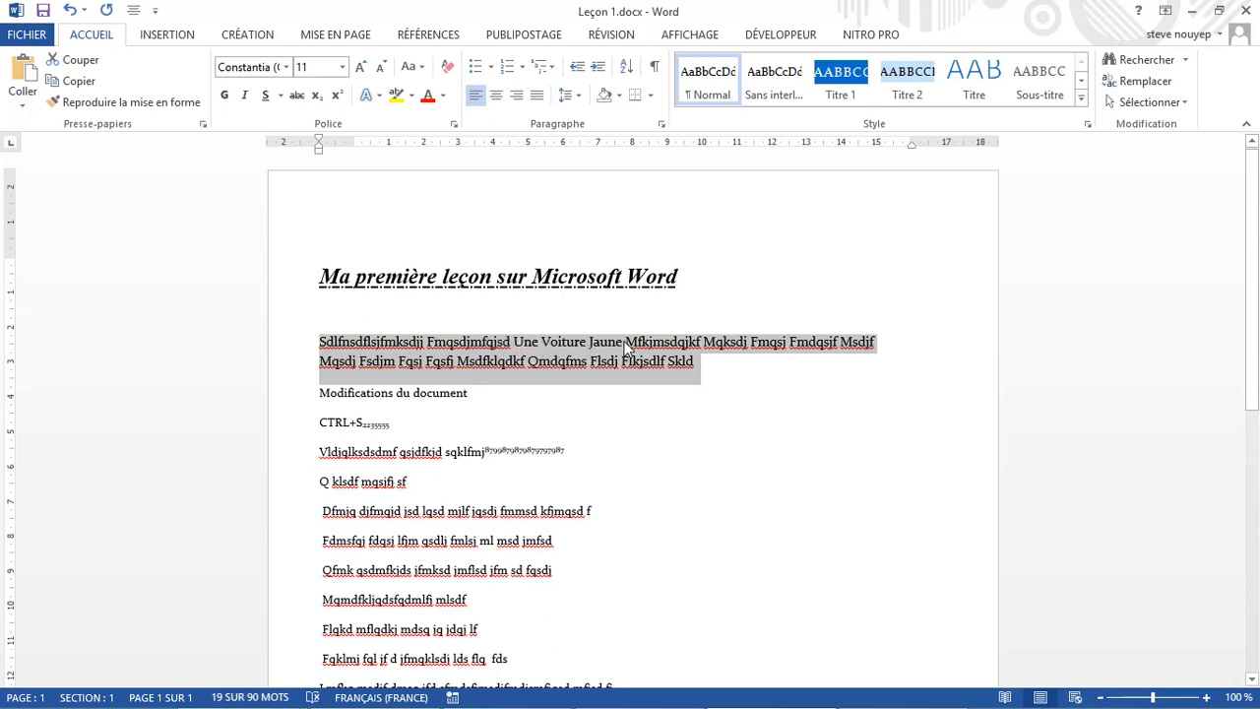
# Step: Invert the letter case of the first body paragraph and clear its formatting
pyautogui.click(412, 69)
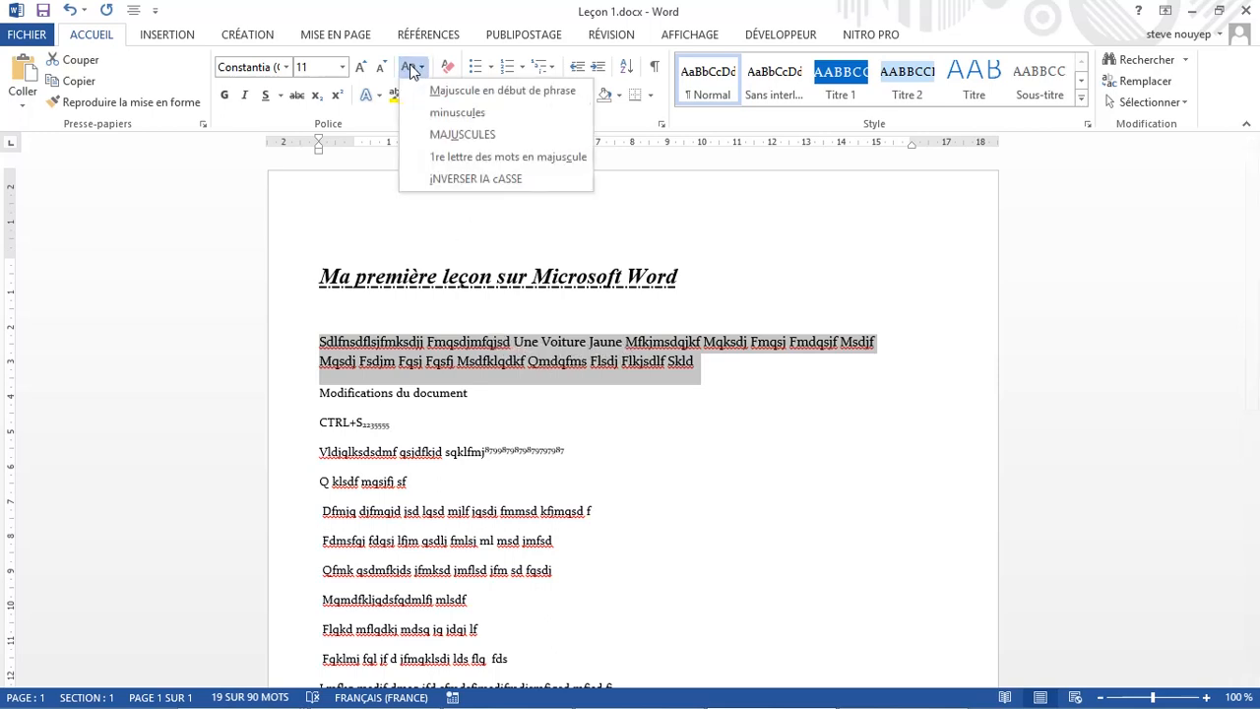
pyautogui.click(456, 178)
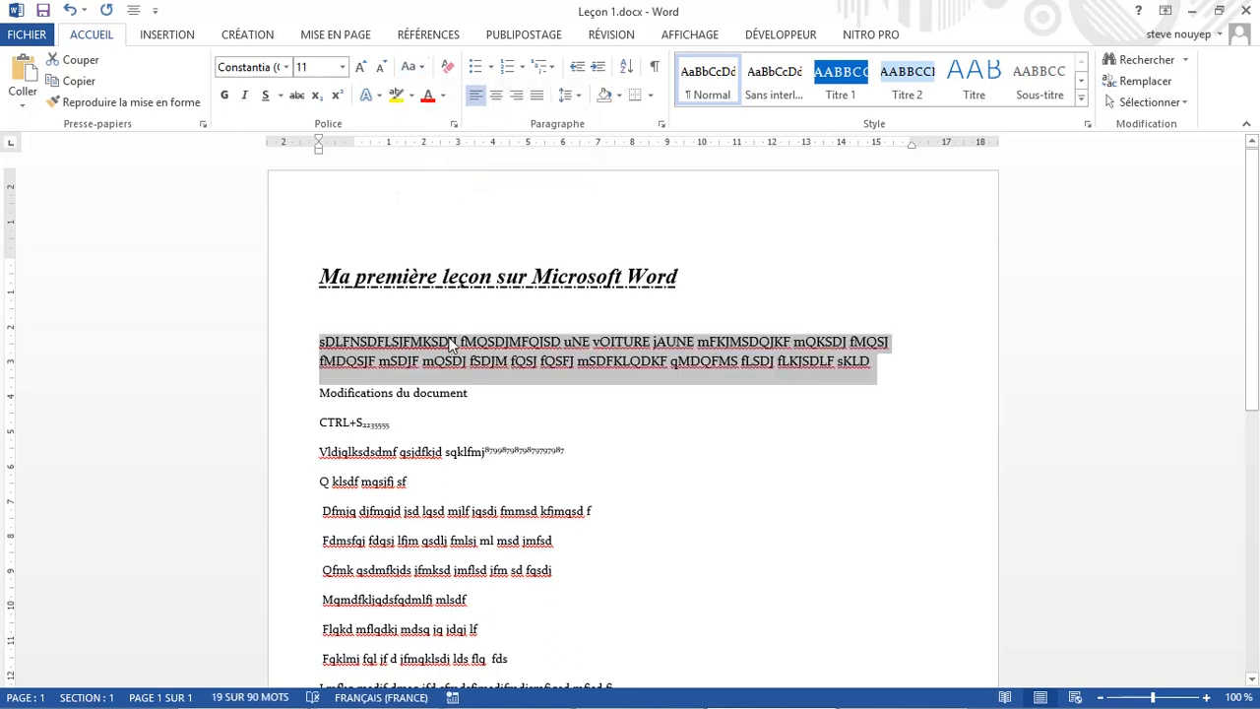
pyautogui.click(448, 71)
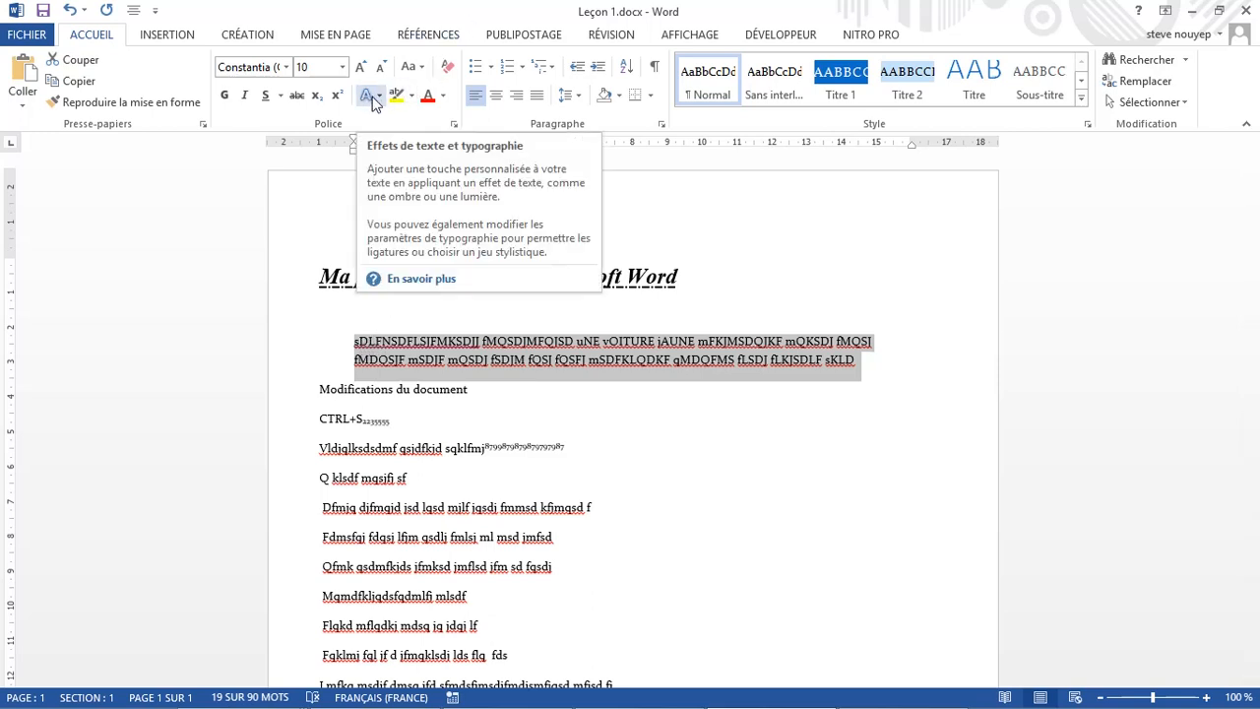
pyautogui.click(683, 408)
# Step: Apply the preset text effect with a blue outline and shadow to the whole title
pyautogui.doubleClick(566, 296)
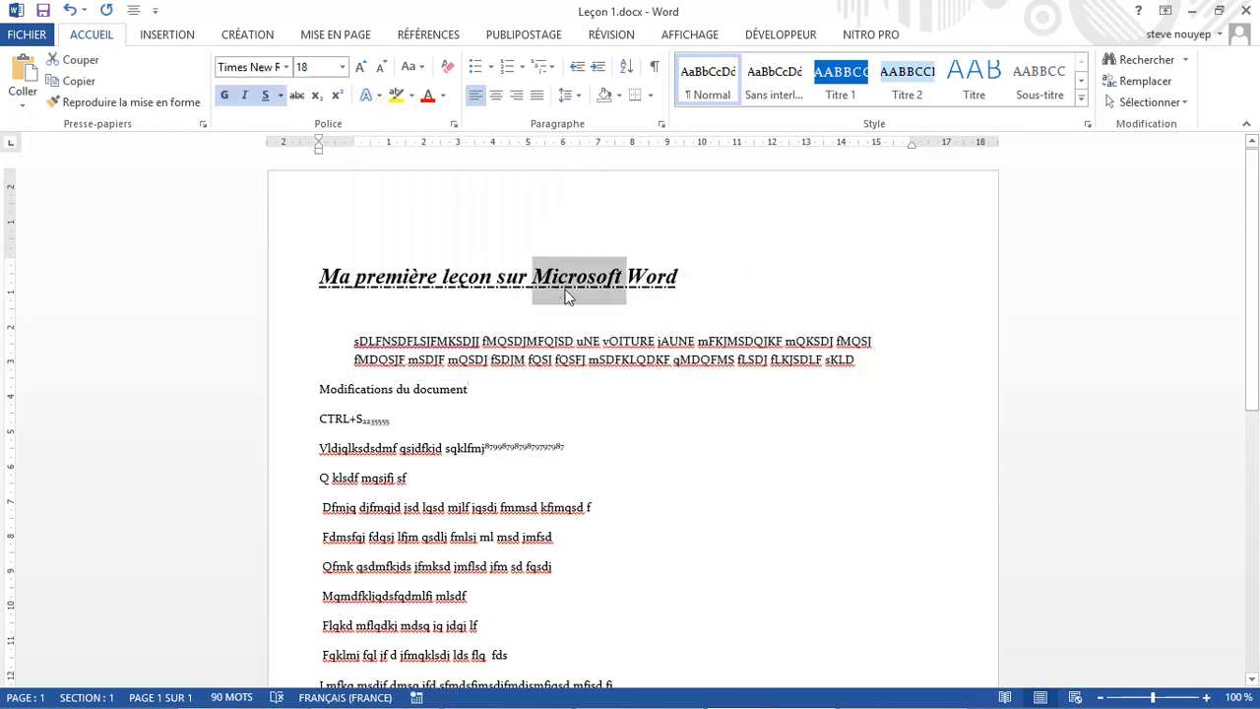
pyautogui.tripleClick(567, 296)
pyautogui.hotkey('ctrl', 'i')
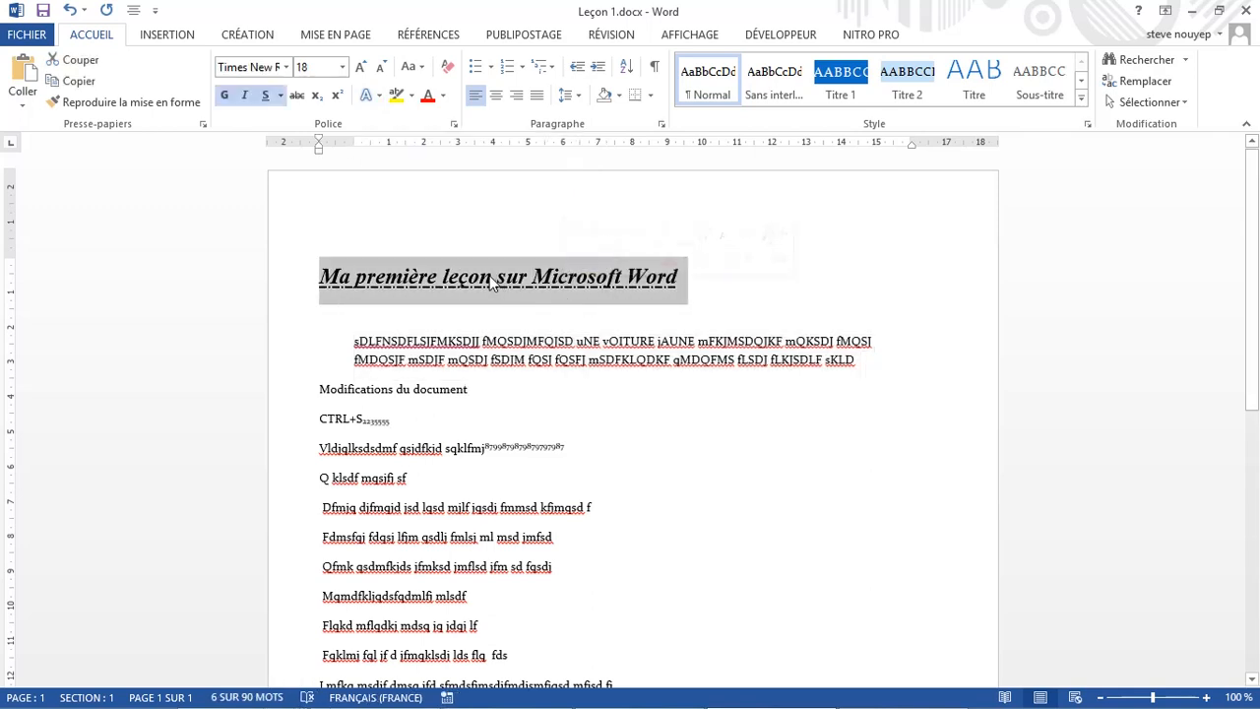
pyautogui.click(368, 96)
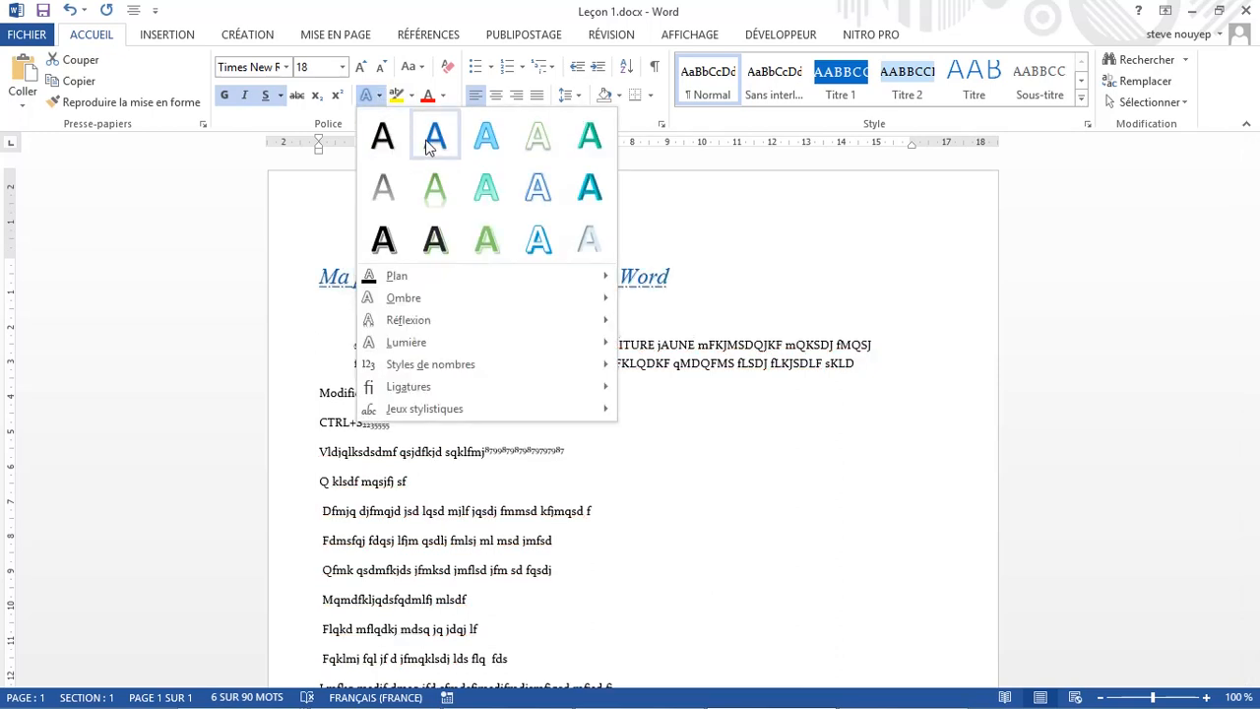
pyautogui.click(538, 237)
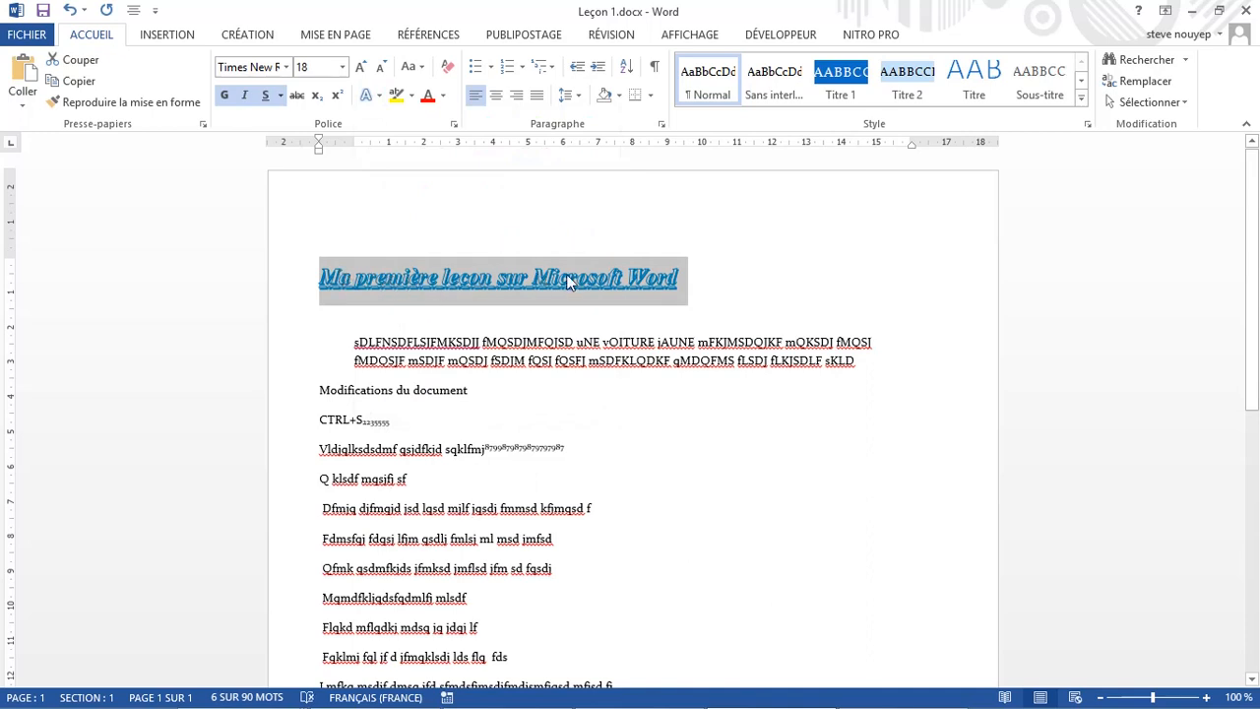
# Step: Try a blue highlight on the title, and remove the highlighting again
pyautogui.click(412, 95)
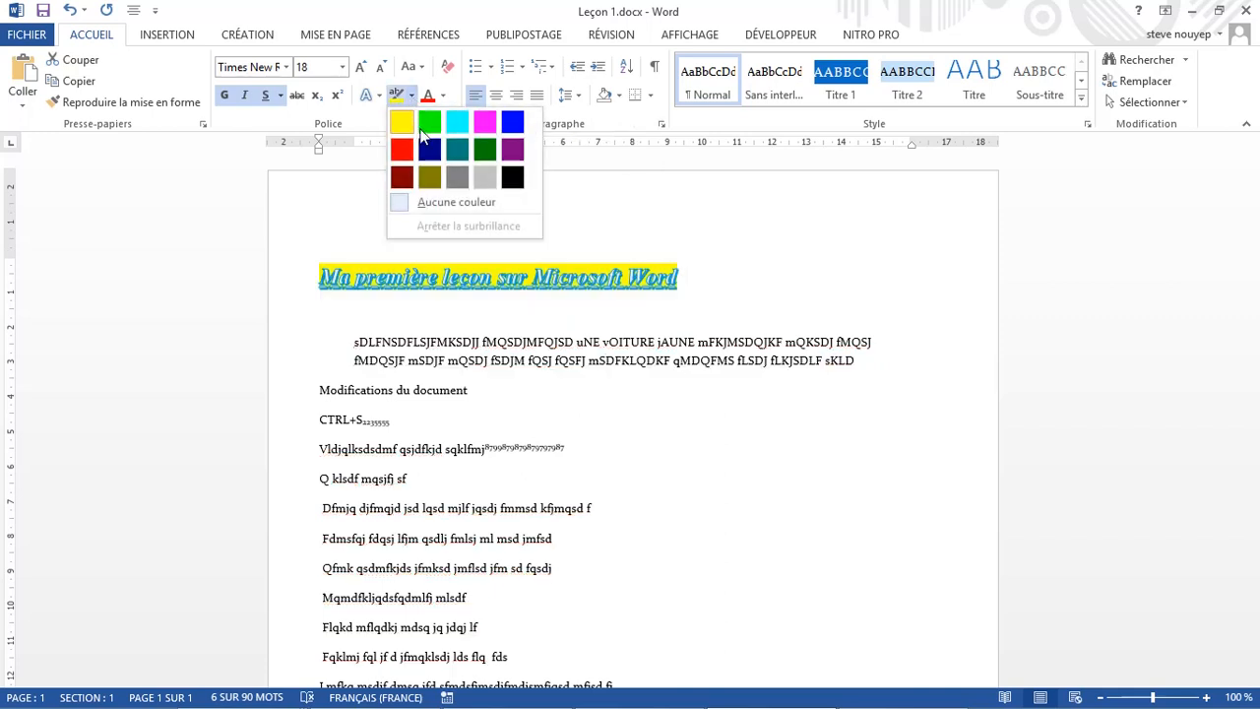
pyautogui.click(512, 121)
pyautogui.click(546, 296)
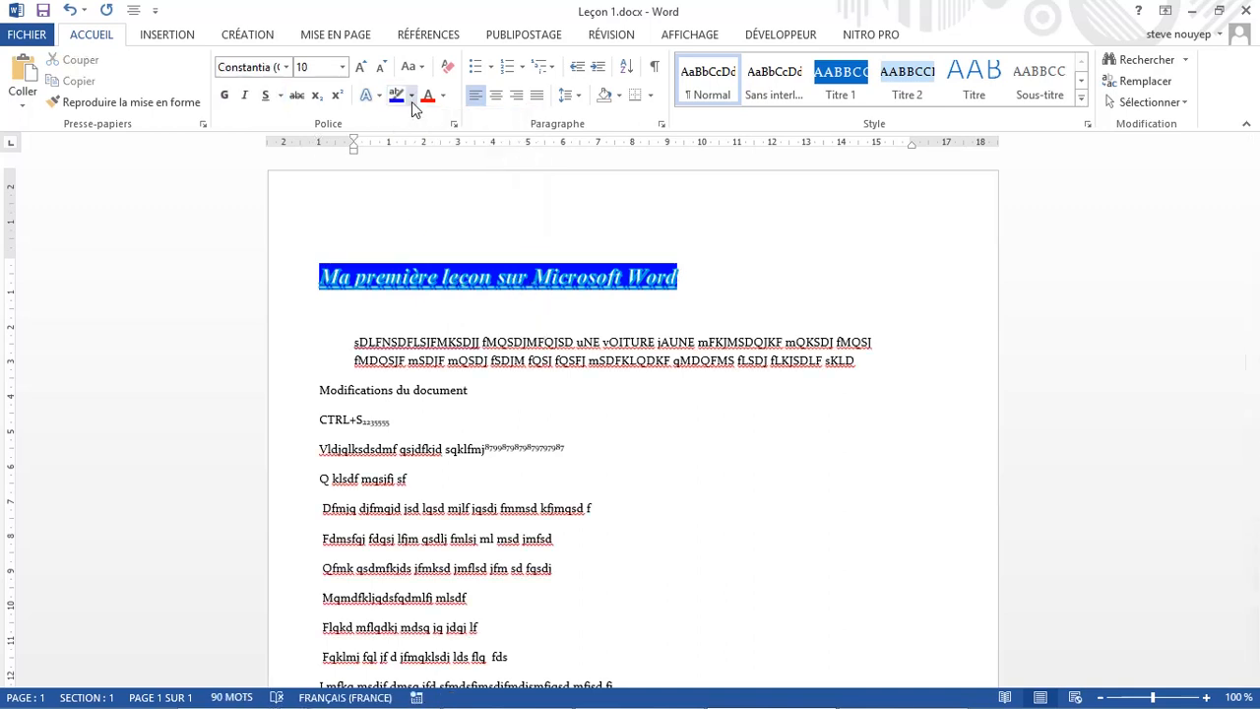
pyautogui.tripleClick(466, 277)
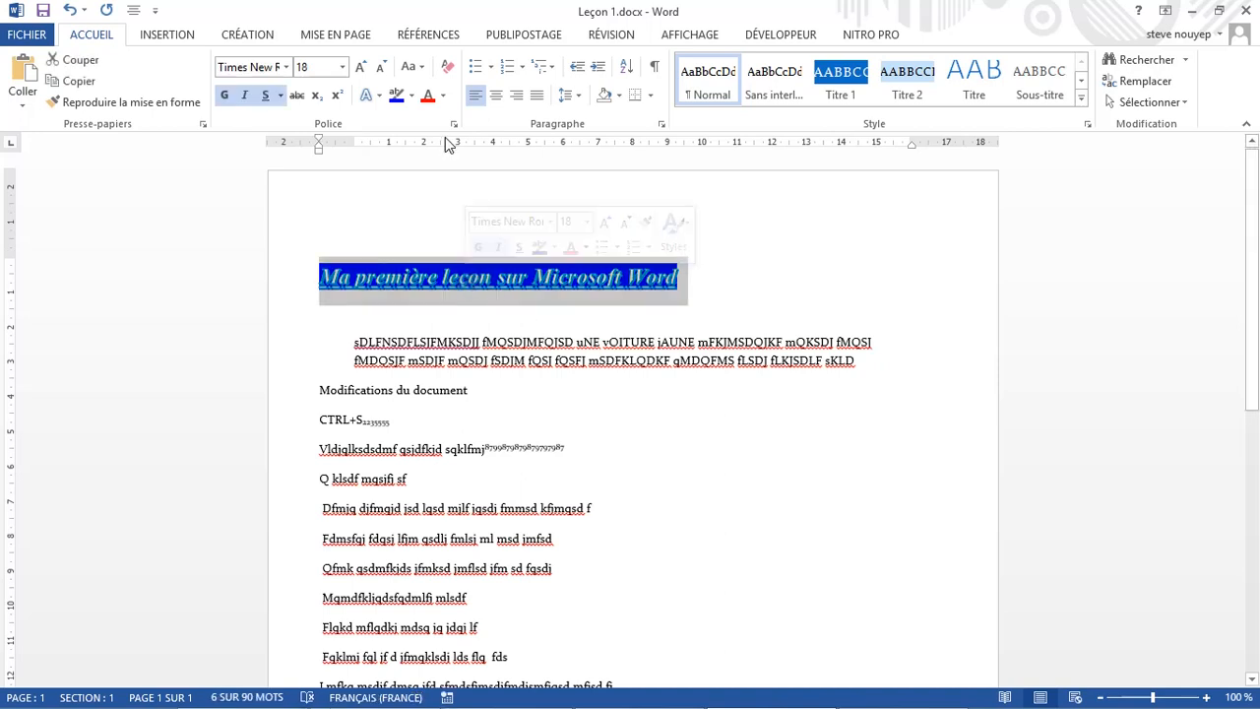
pyautogui.click(412, 95)
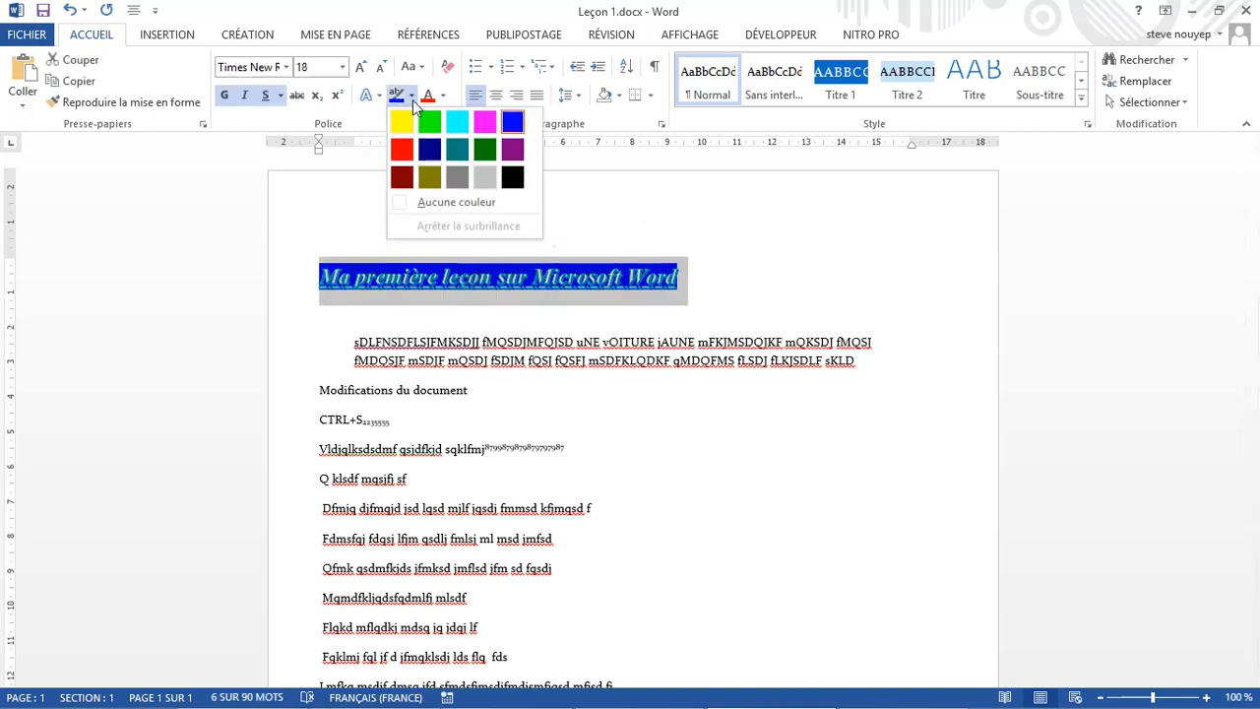
pyautogui.click(438, 204)
pyautogui.click(423, 295)
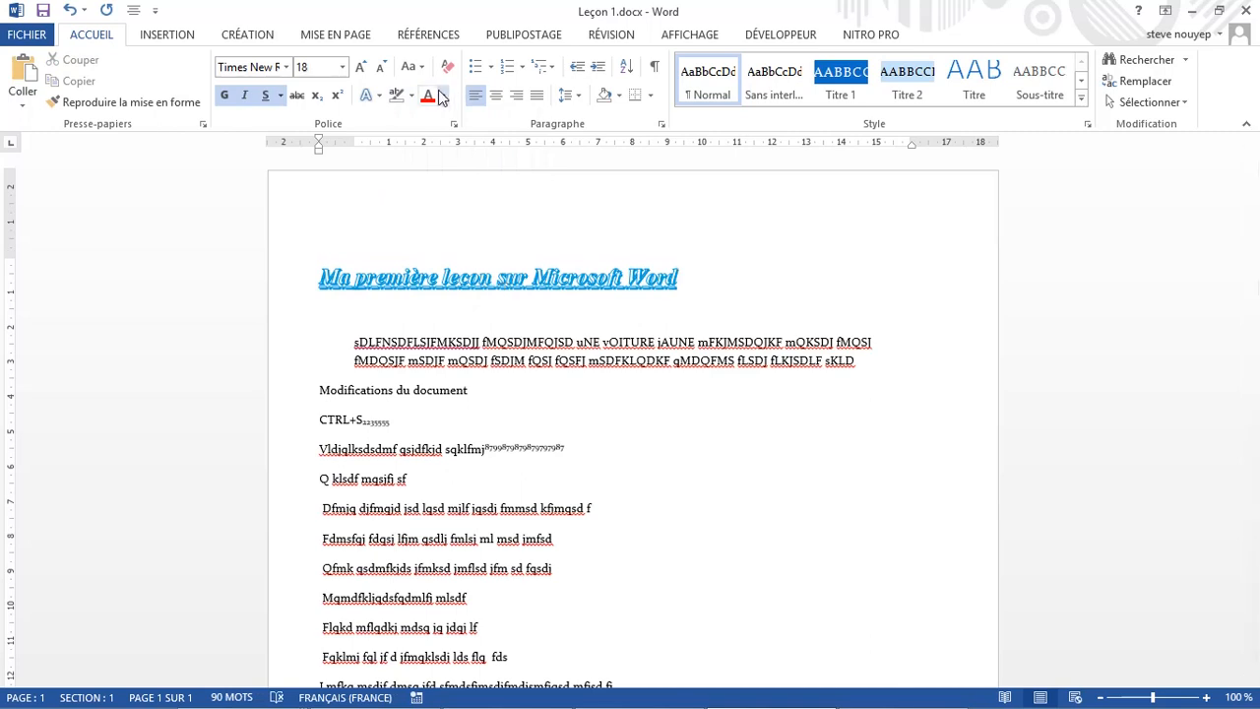
# Step: Color the title's text light blue and give it a dark gradient variation radiating from the center
pyautogui.tripleClick(470, 274)
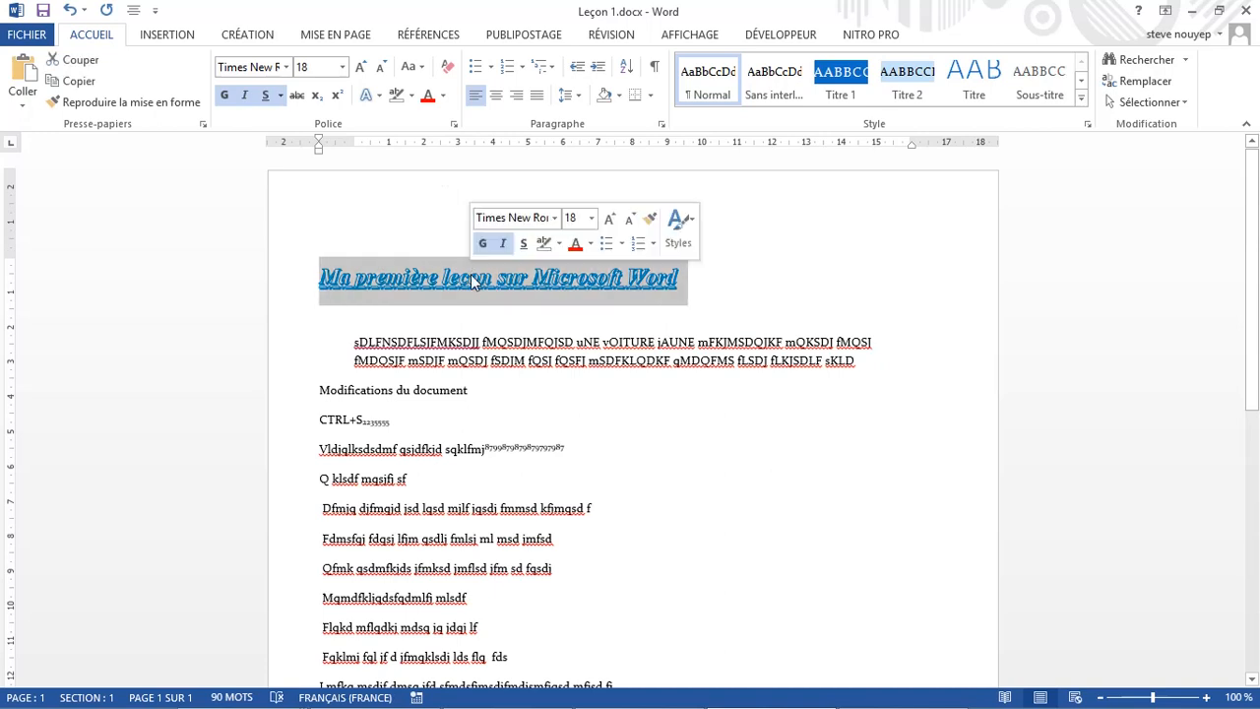
pyautogui.click(444, 96)
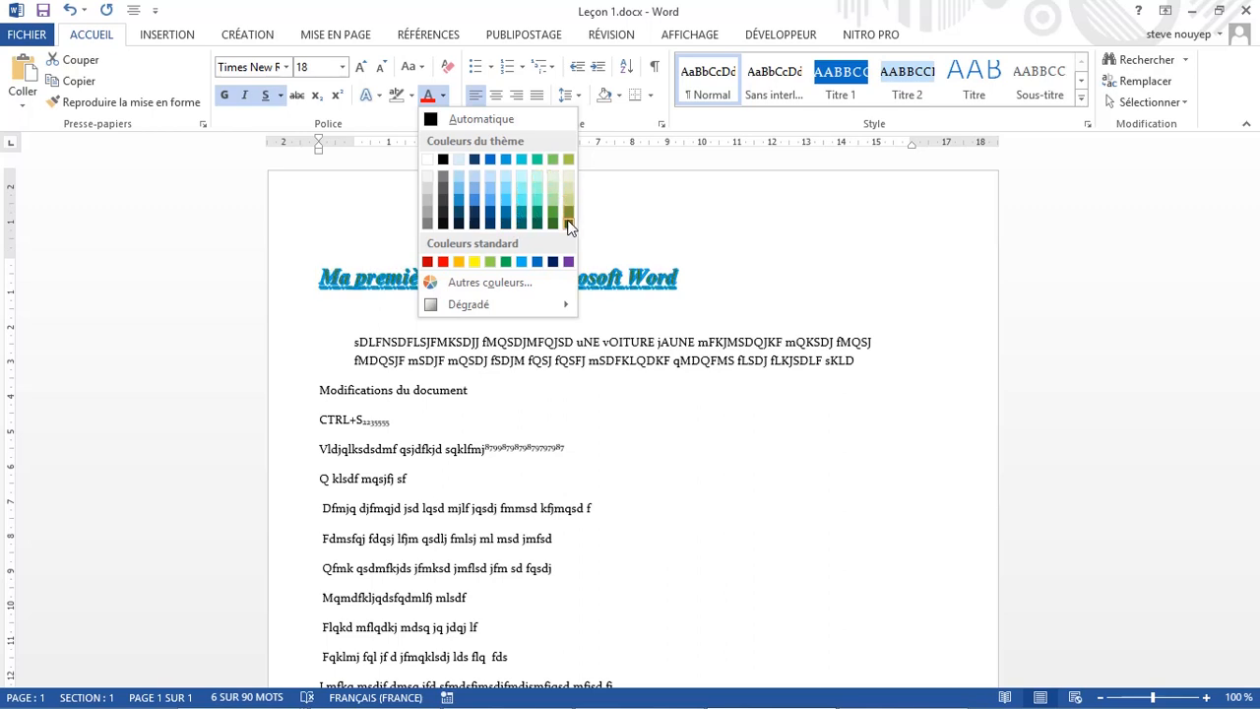
pyautogui.click(486, 183)
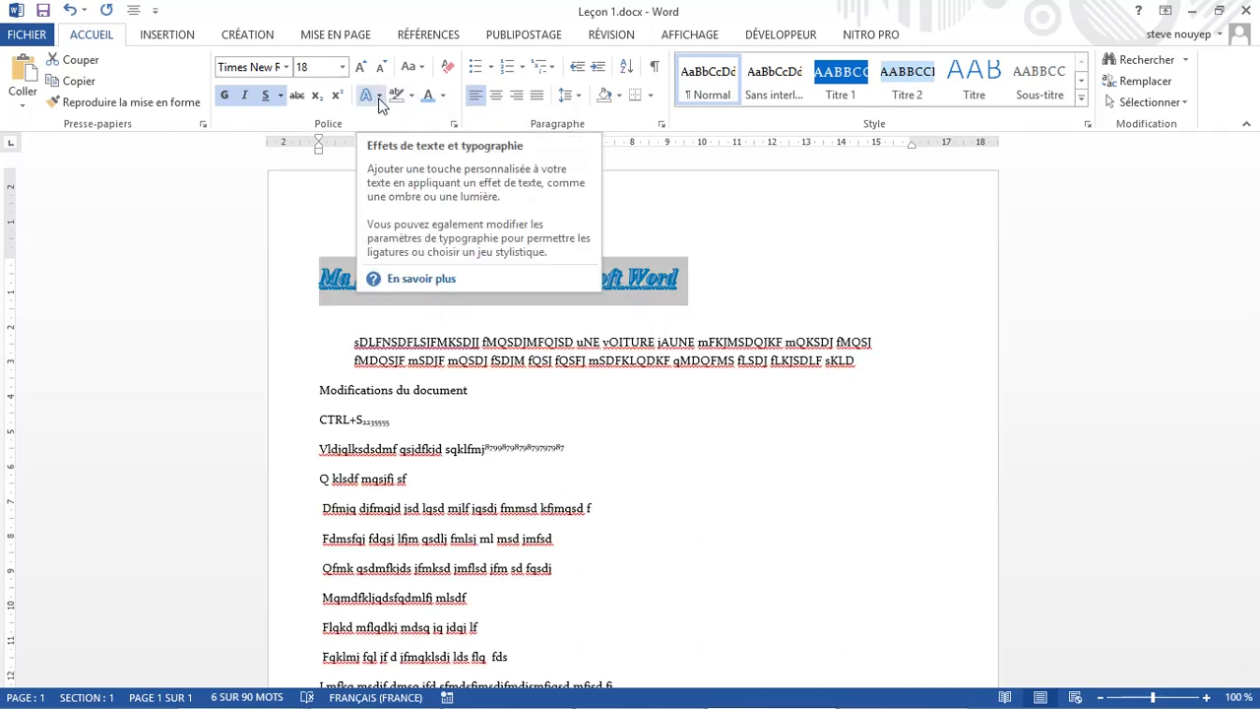
pyautogui.click(444, 95)
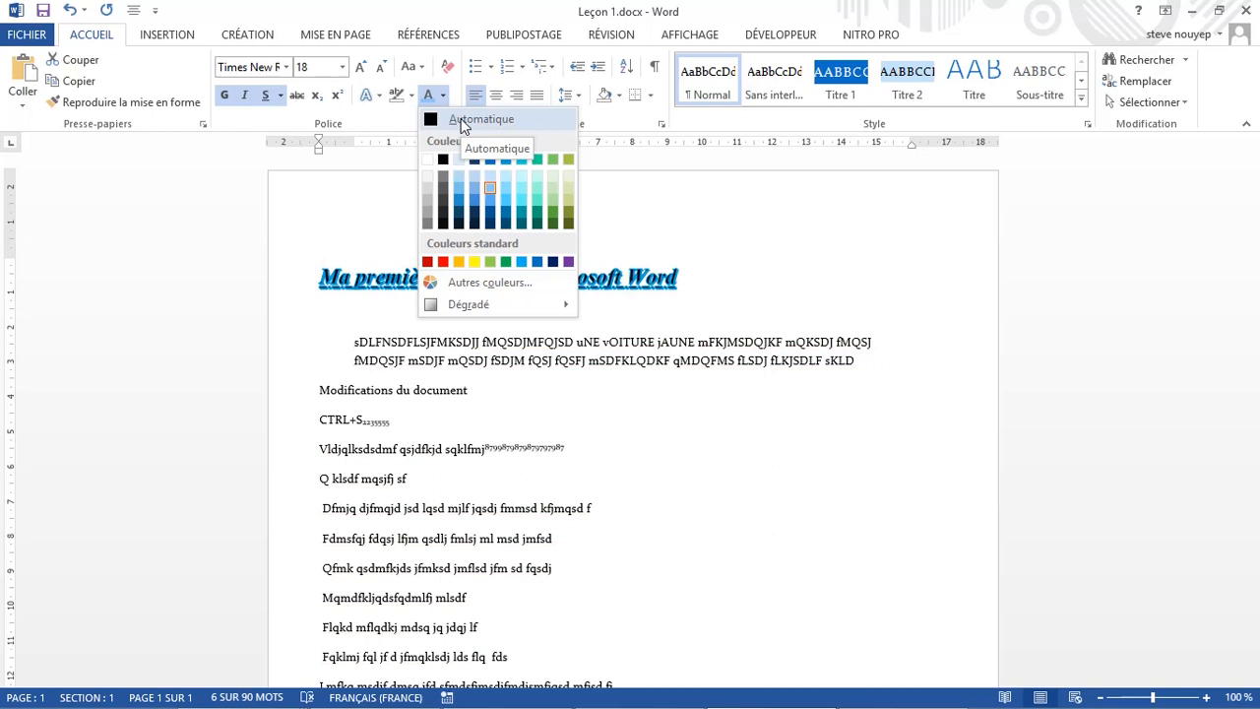
pyautogui.moveTo(468, 307)
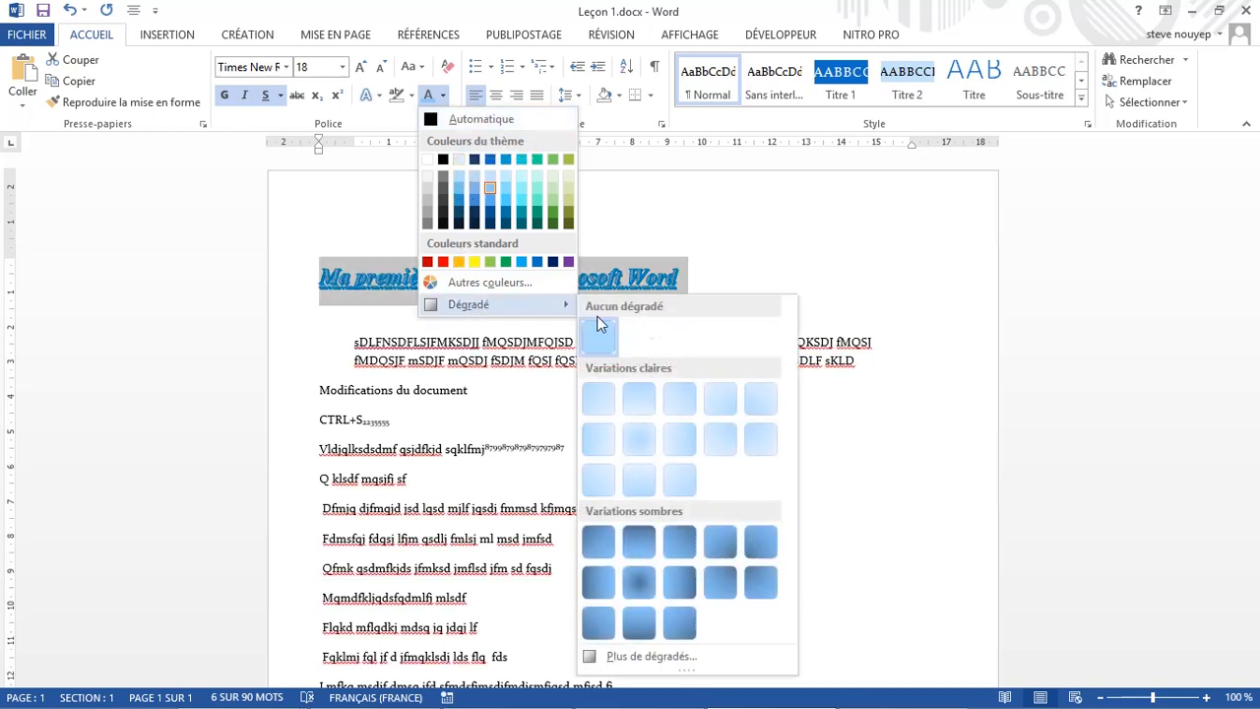
pyautogui.click(639, 571)
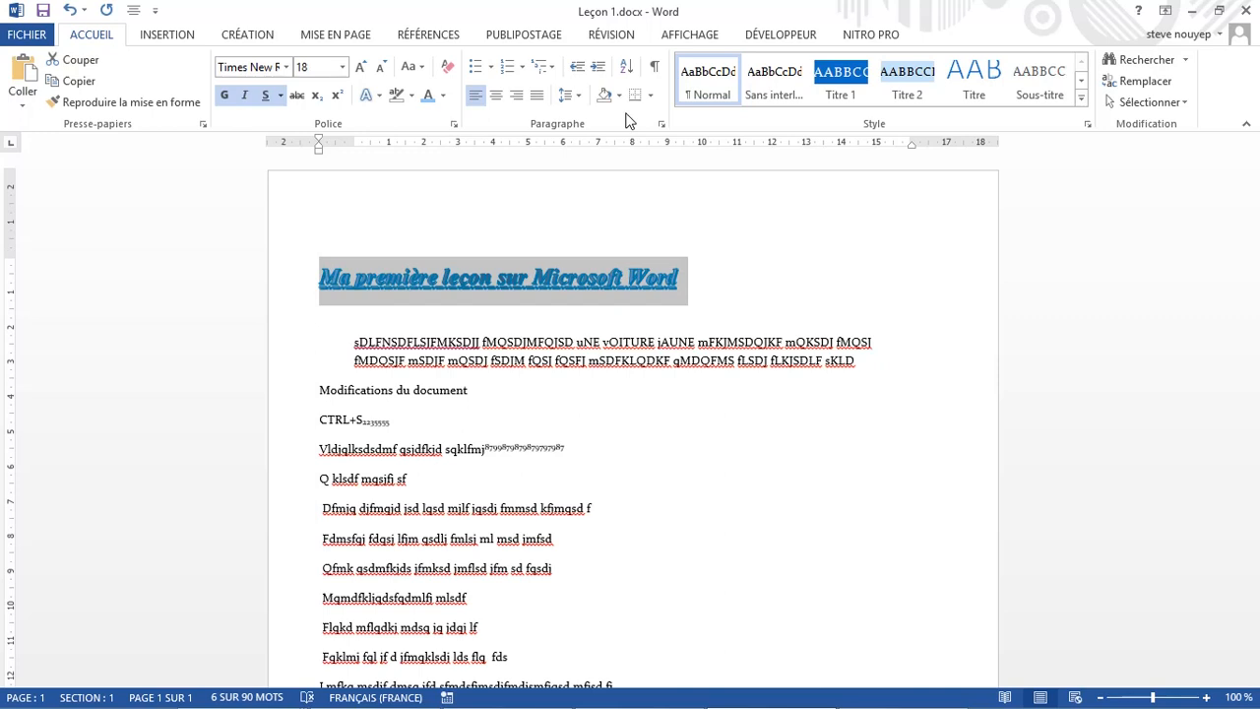
# Step: Try left, right and justified alignment on the title, and center it instead
pyautogui.click(477, 103)
pyautogui.click(477, 103)
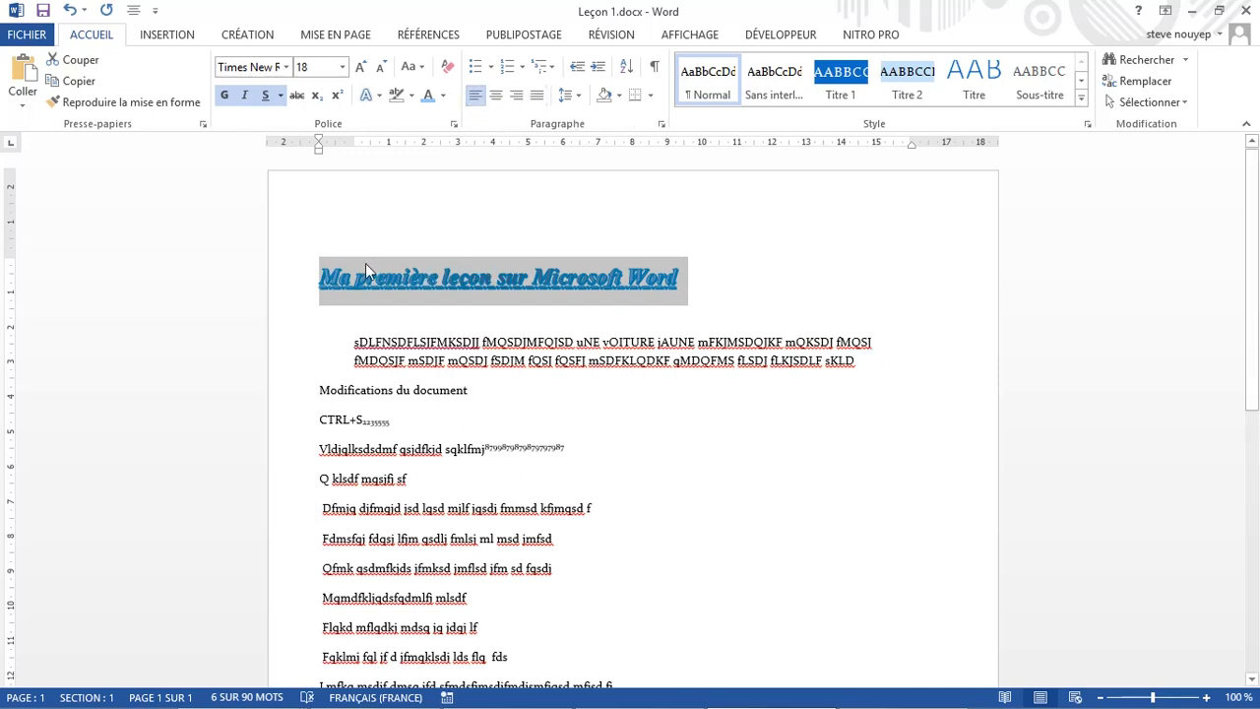
pyautogui.tripleClick(428, 275)
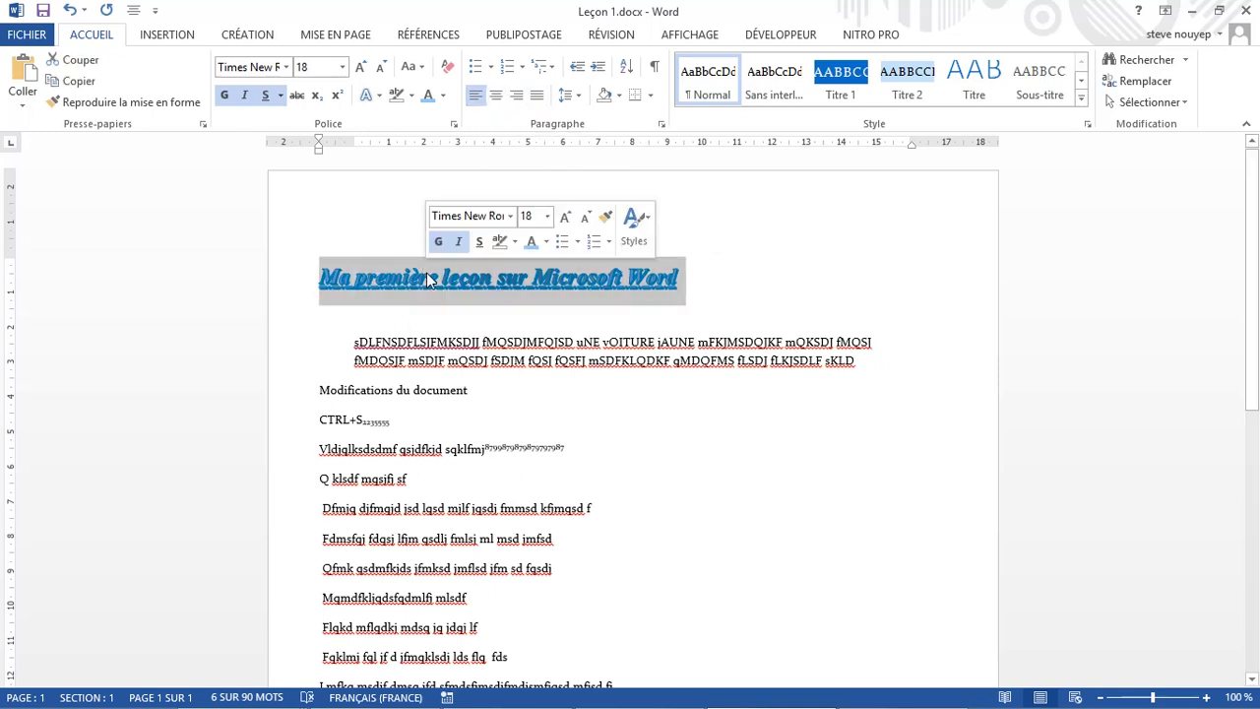
pyautogui.click(496, 94)
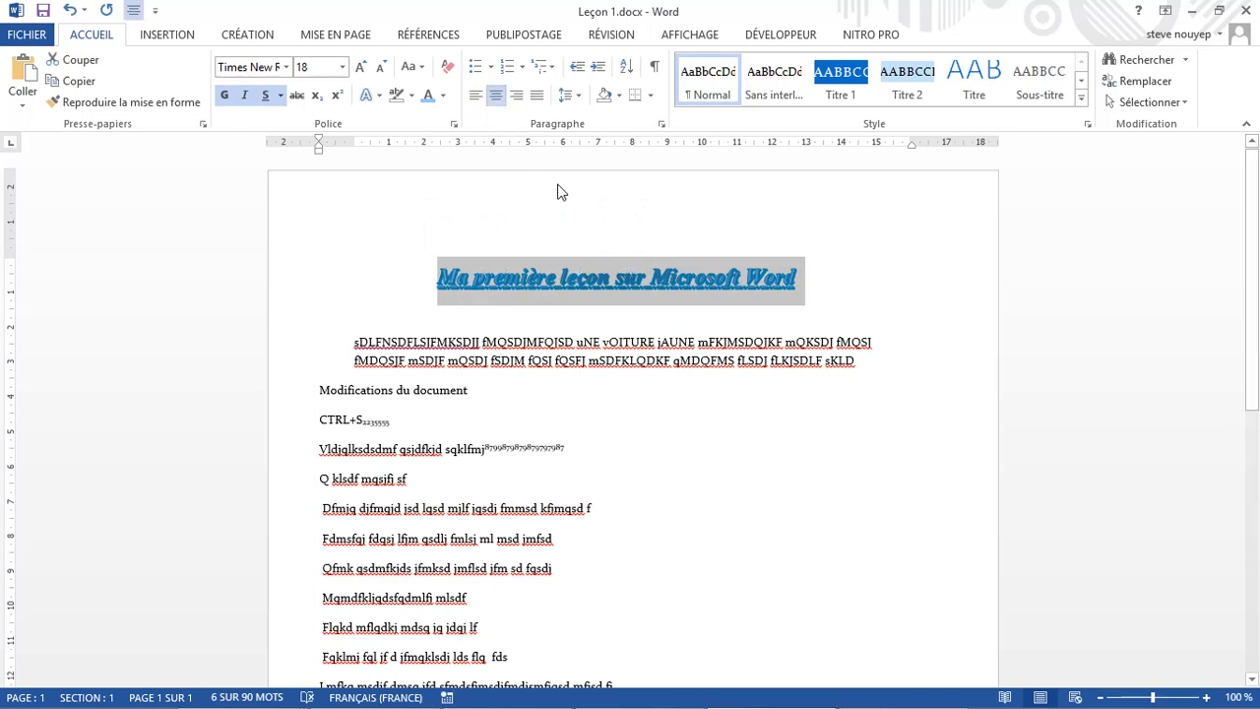
pyautogui.click(518, 96)
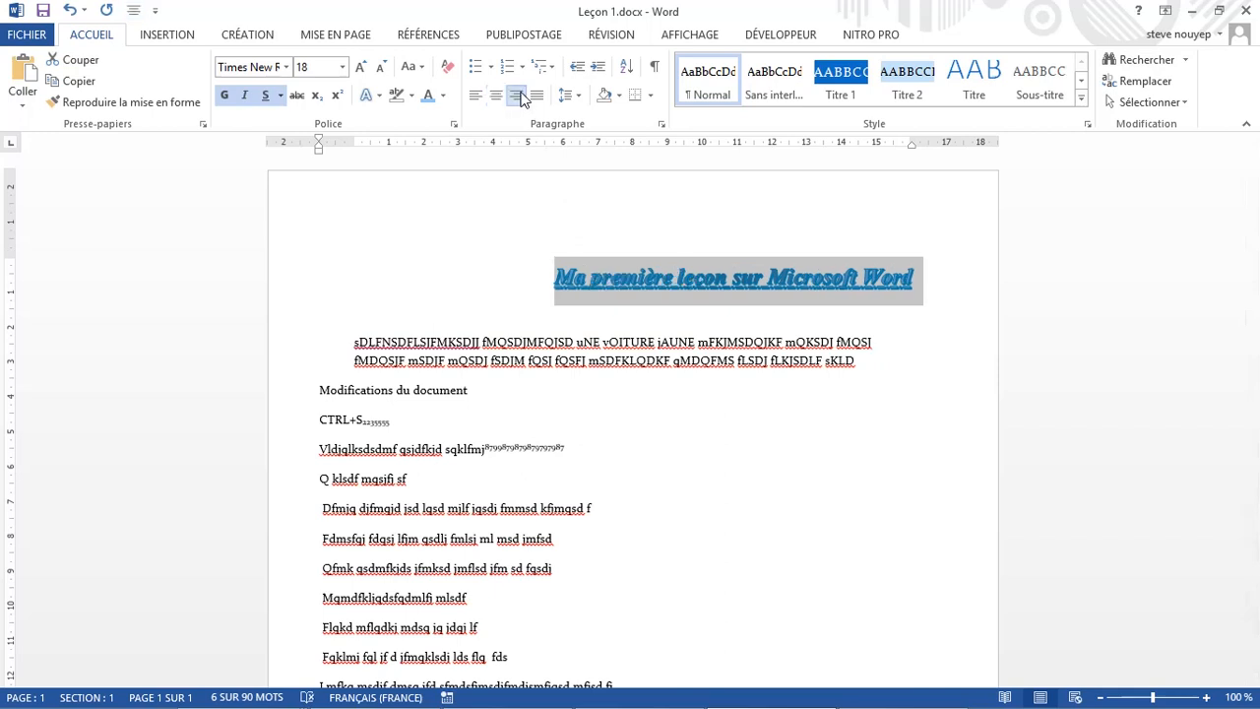
pyautogui.click(537, 96)
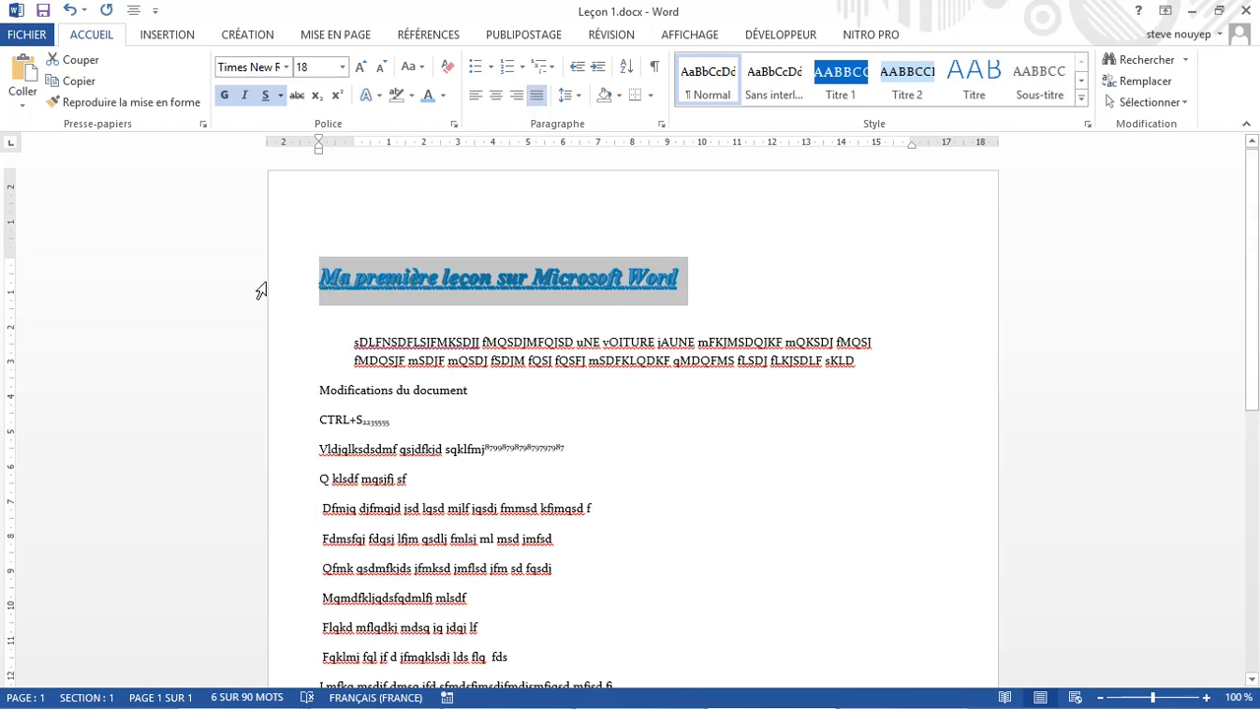
pyautogui.click(495, 96)
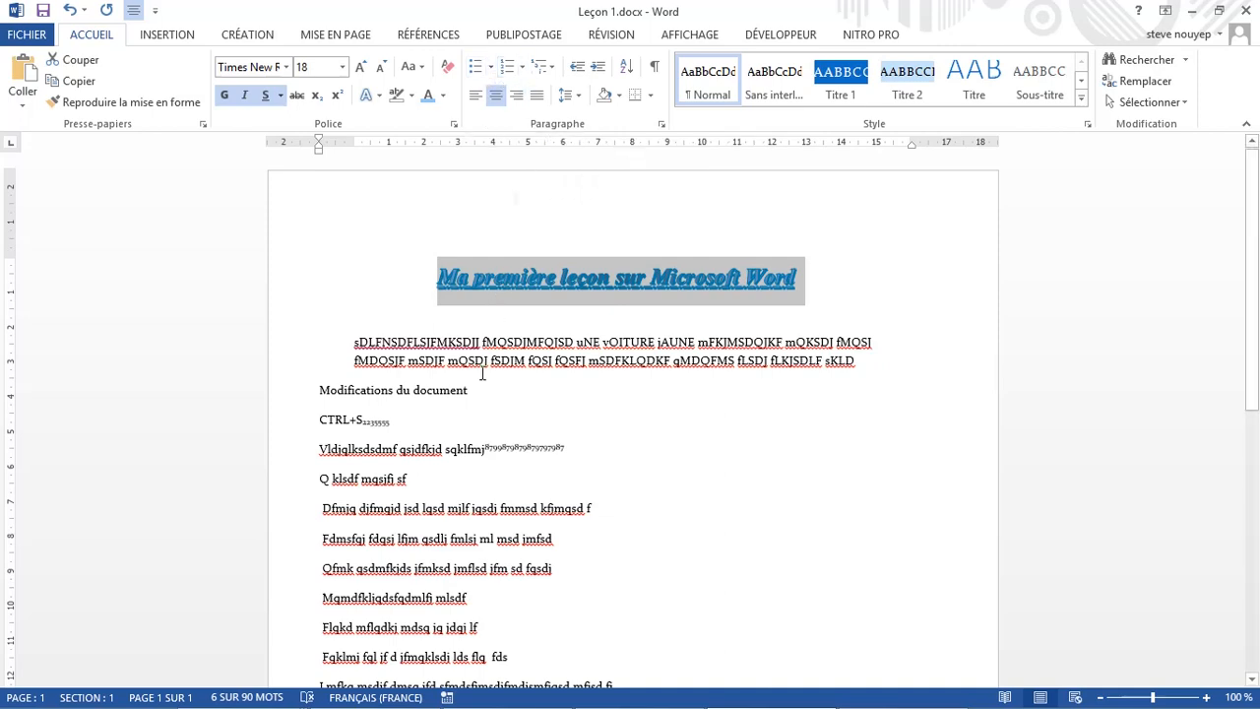
# Step: Add the line "Liste des candidats :" below the last paragraph, leaving a blank line between, and correct its first word
pyautogui.scroll(-5, 483, 370)
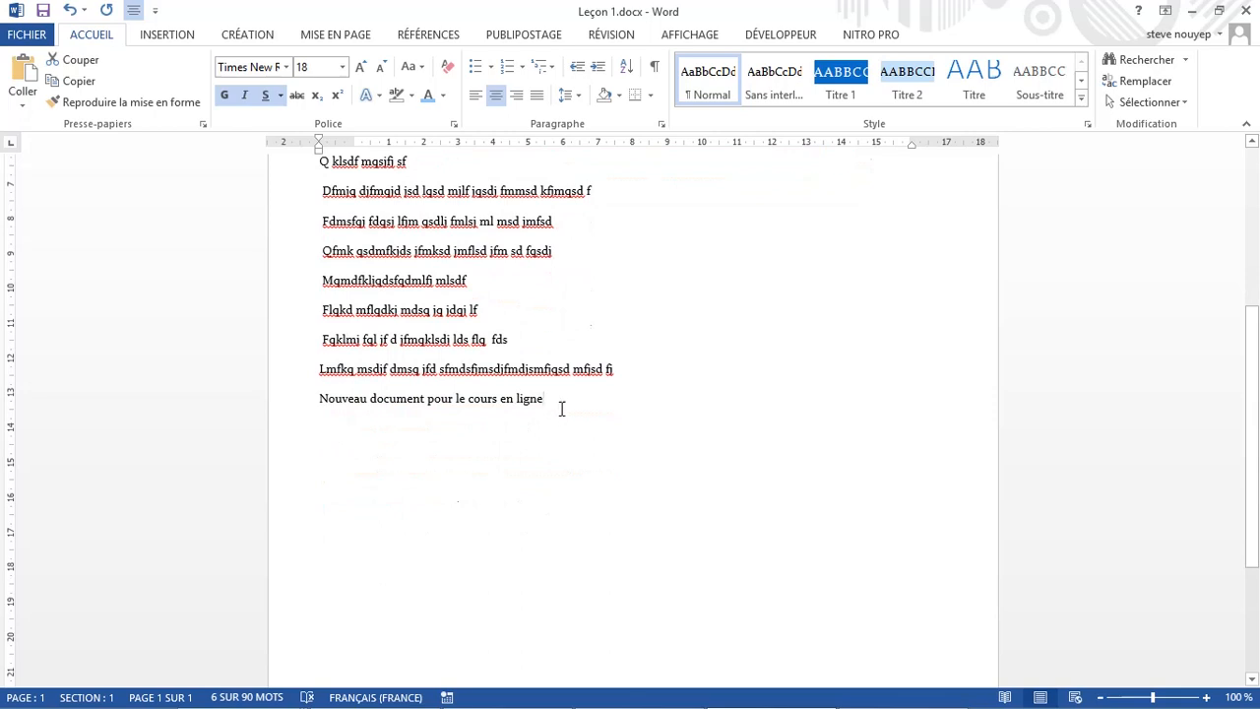
pyautogui.click(560, 408)
pyautogui.write('Ms')
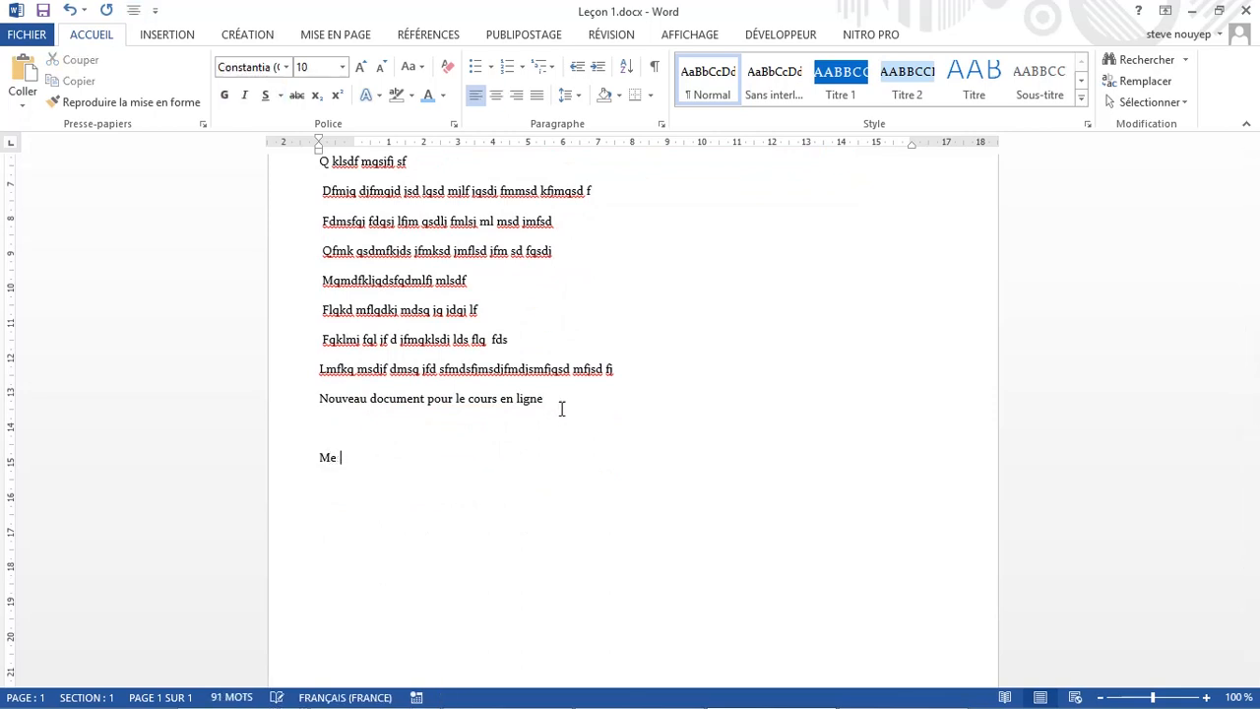
pyautogui.press('BackSpace')
pyautogui.press('BackSpace')
pyautogui.press('BackSpace')
pyautogui.write('listes des candida')
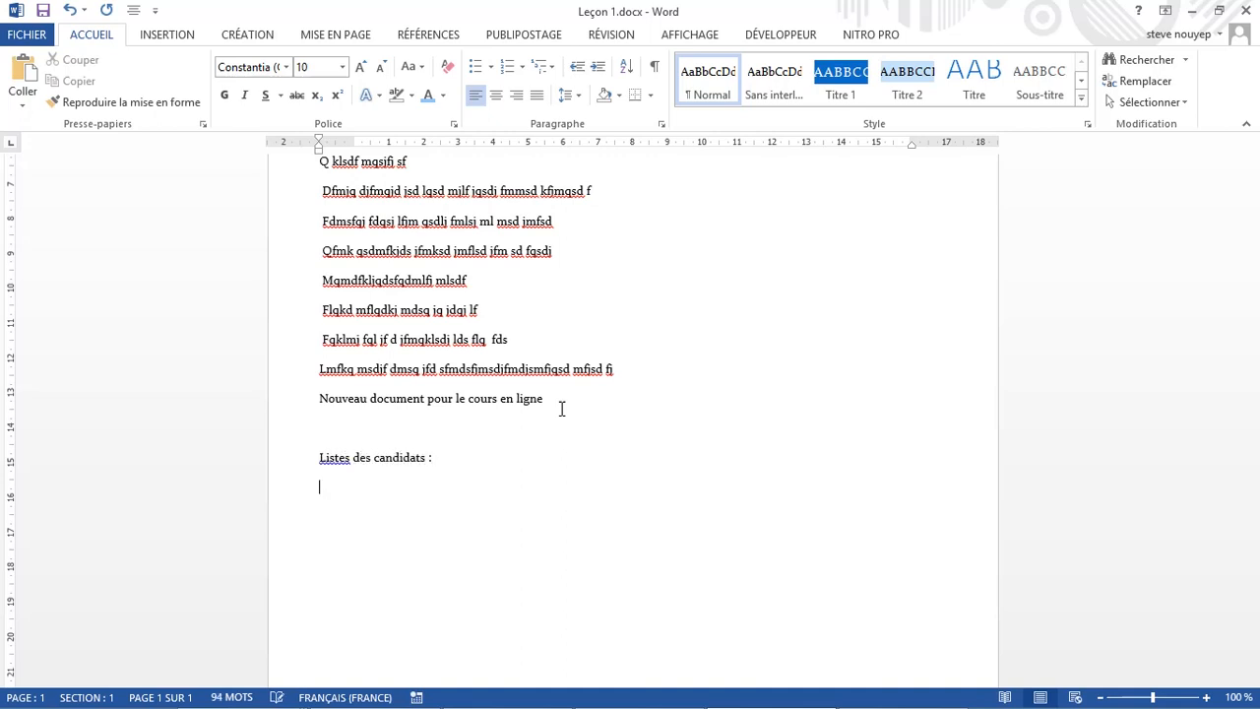
pyautogui.rightClick(339, 457)
pyautogui.click(394, 477)
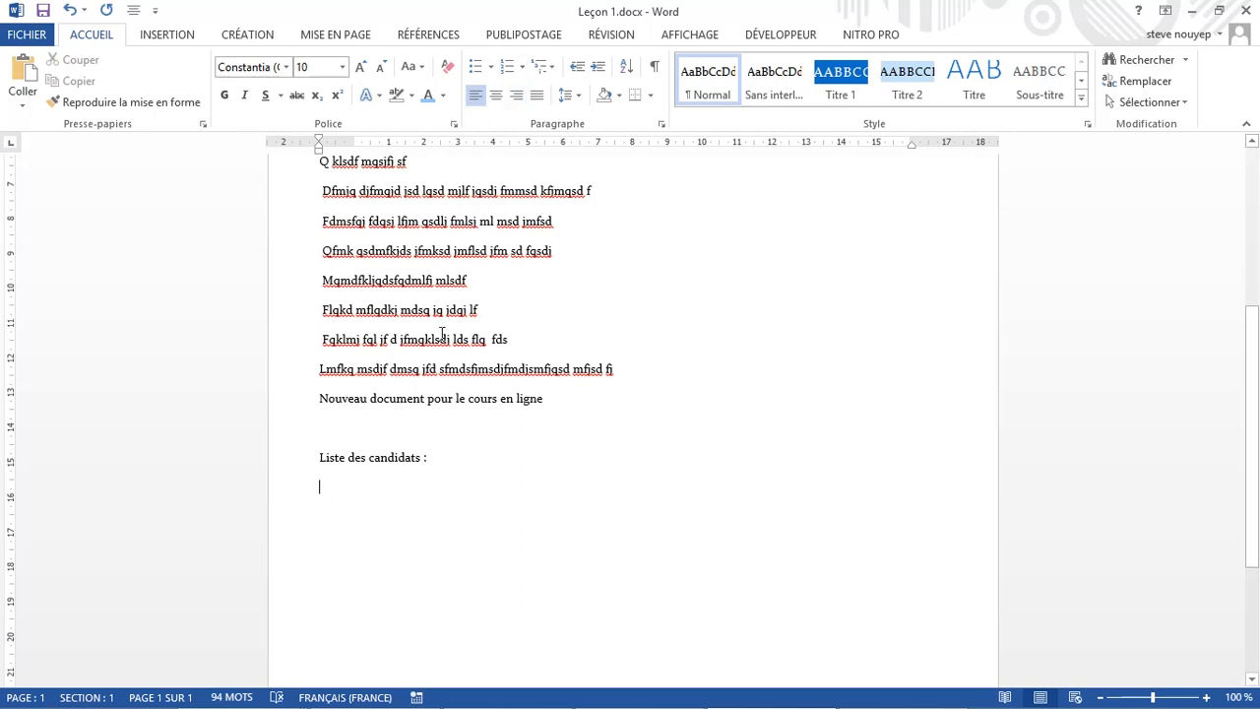
# Step: Enter five sample candidate entries on separate lines below the list heading: three names, "Informatique" and "Argent"
pyautogui.write('Steve')
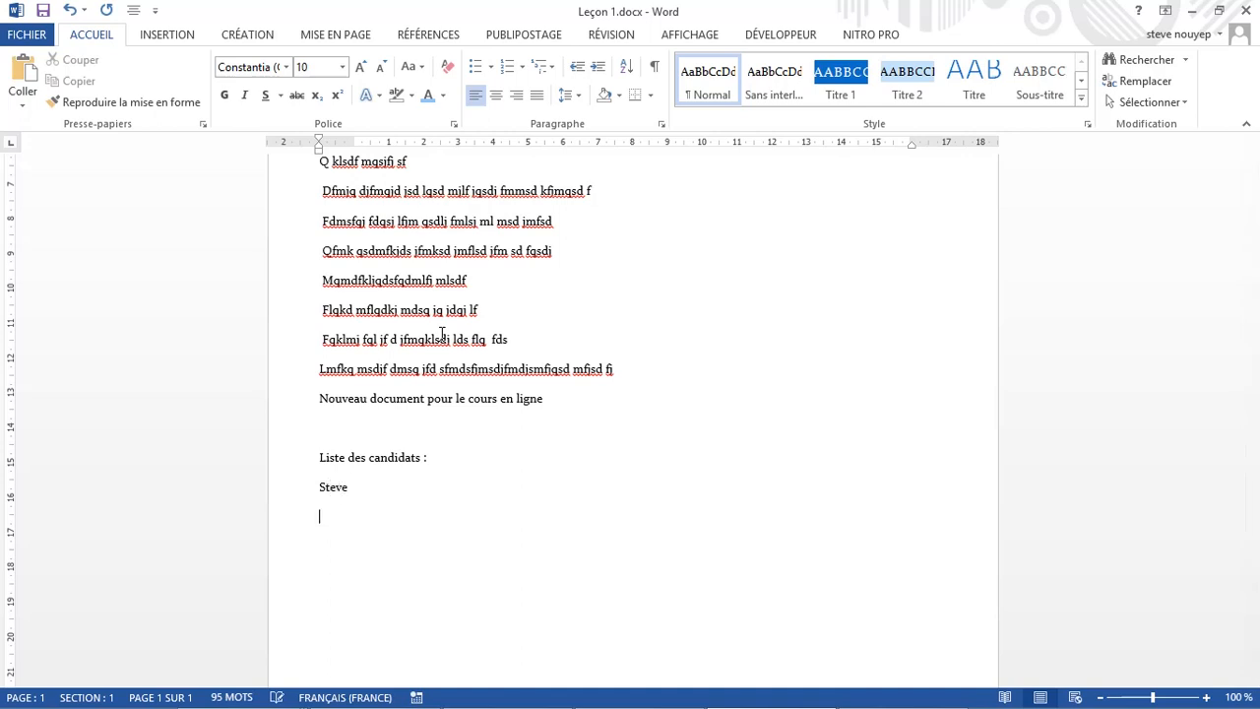
pyautogui.write('urand')
pyautogui.write('ck')
pyautogui.write('nforma')
pyautogui.write('taitu')
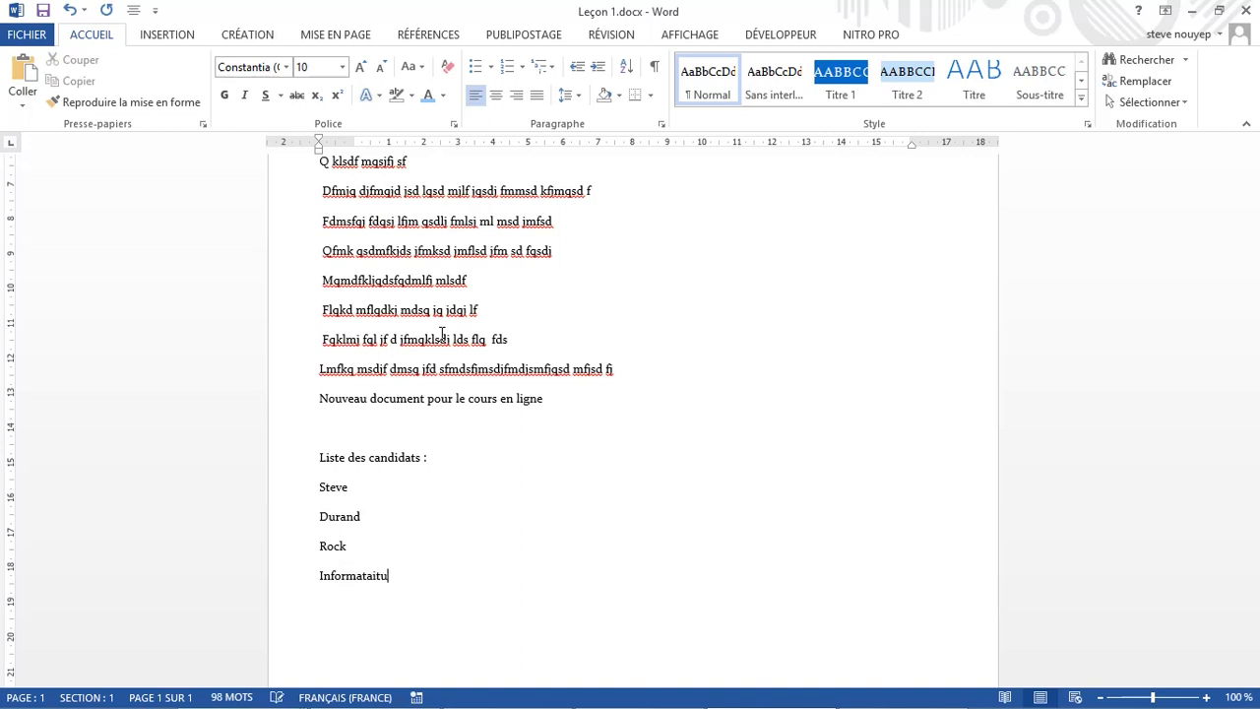
pyautogui.write('que')
pyautogui.write('ant')
pyautogui.write('nt')
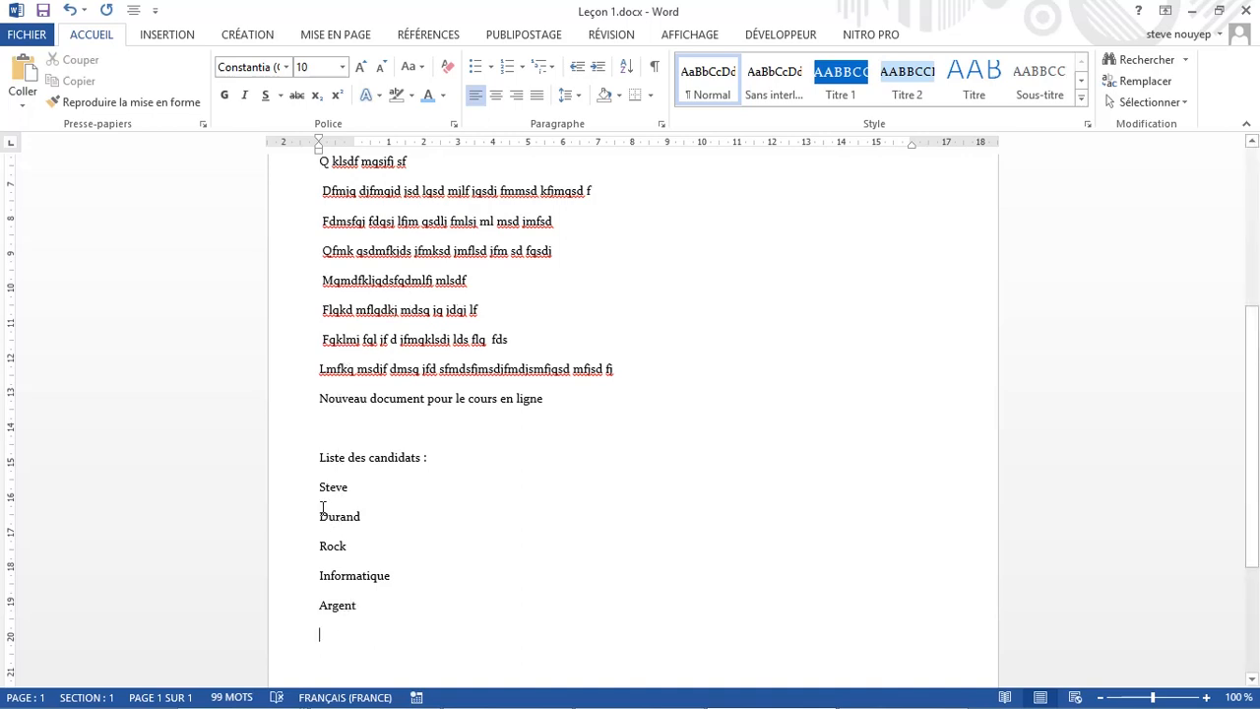
# Step: Try arrow bullets on the five candidate entries, and switch them to solid round bullets
pyautogui.moveTo(320, 487); pyautogui.dragTo(363, 605)
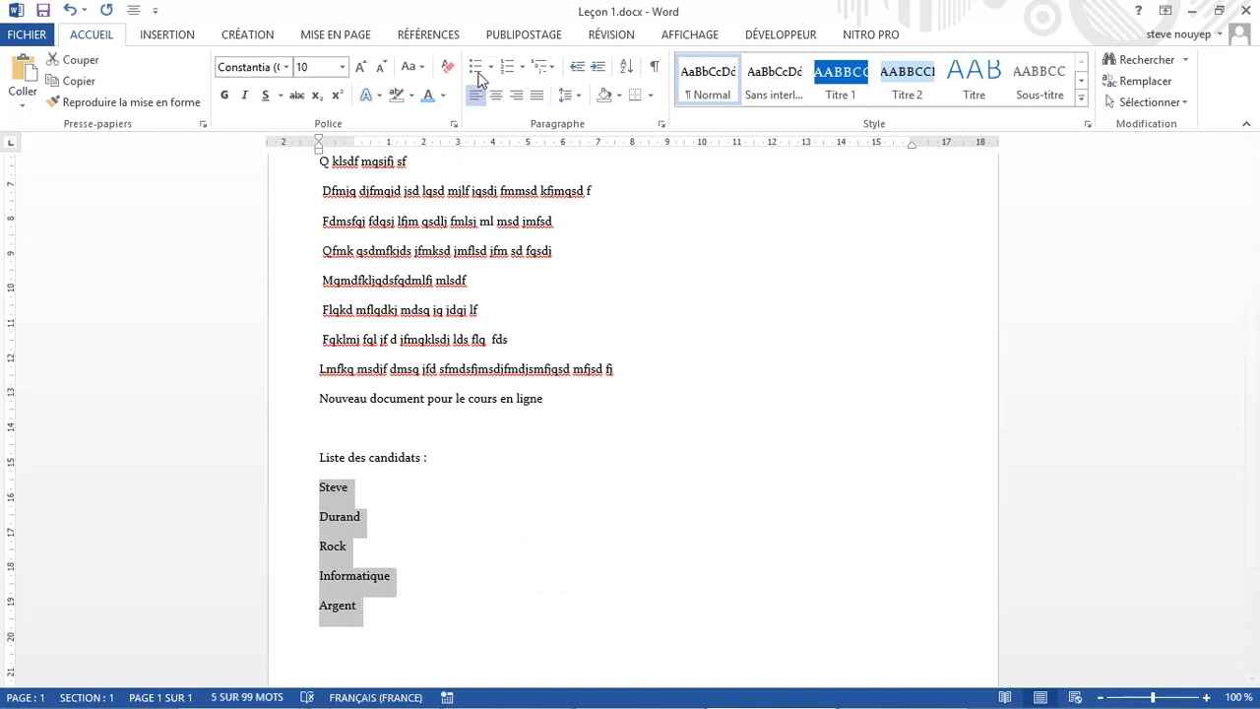
pyautogui.click(491, 69)
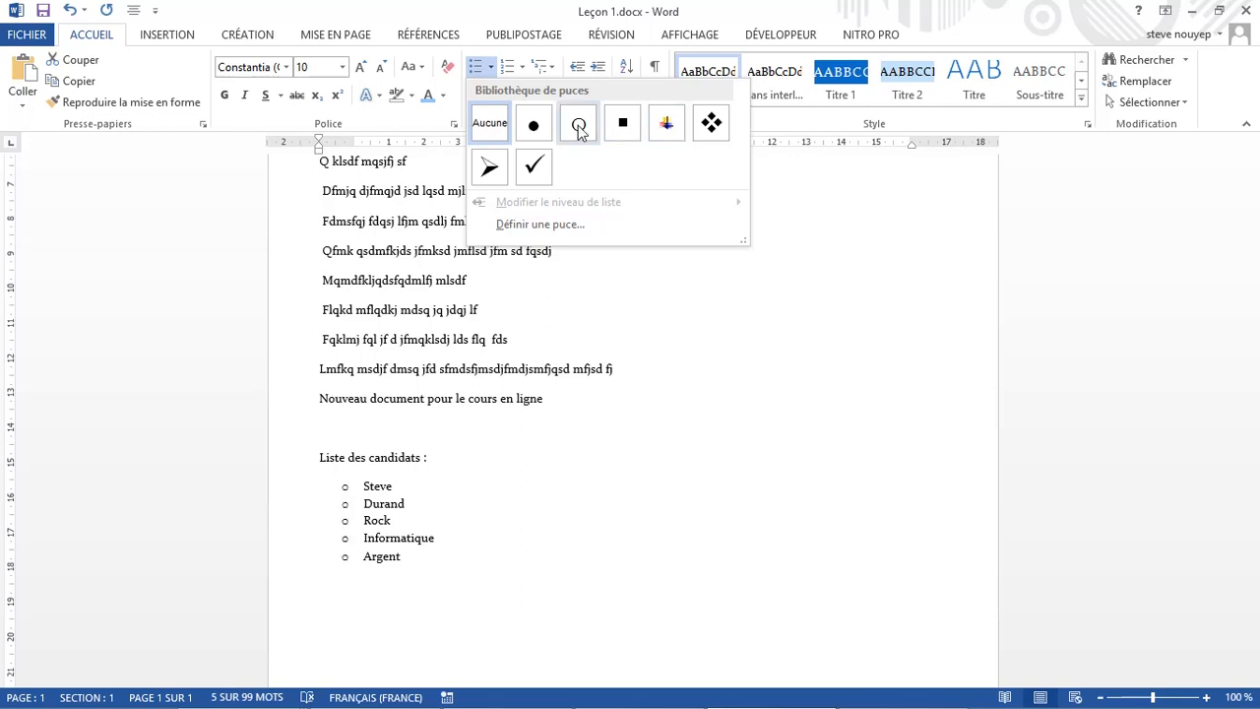
pyautogui.click(490, 169)
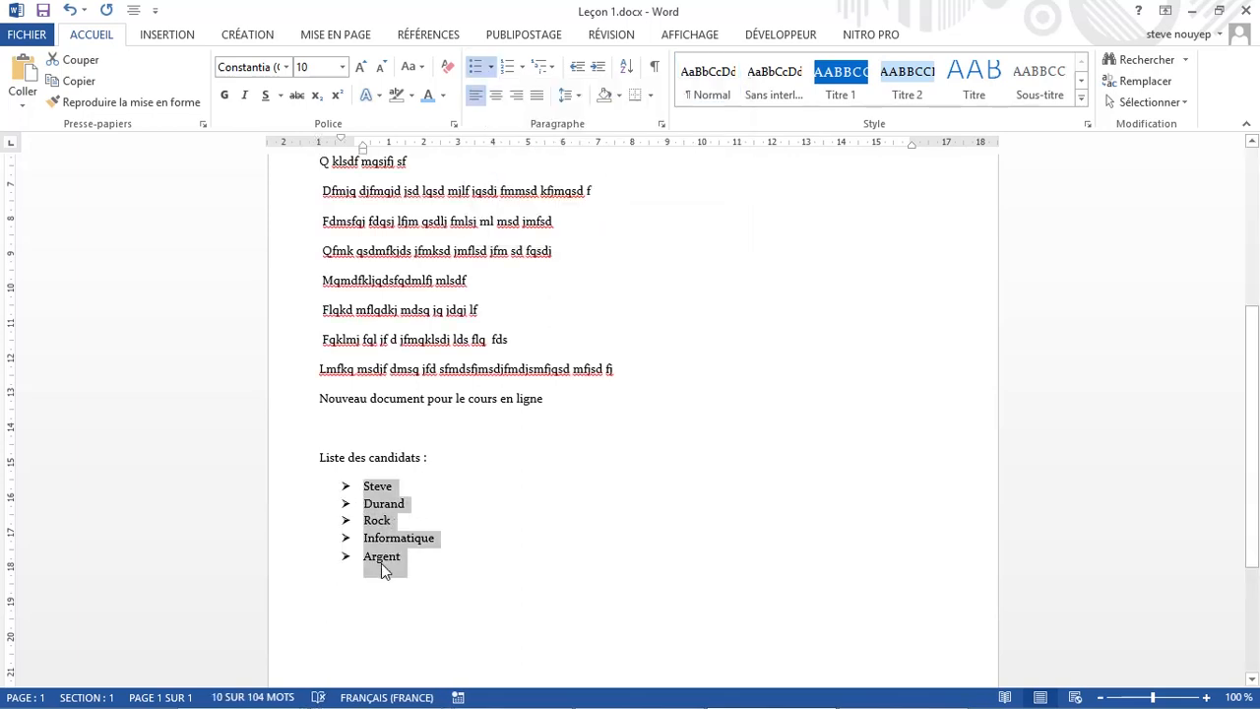
pyautogui.click(491, 66)
pyautogui.click(533, 190)
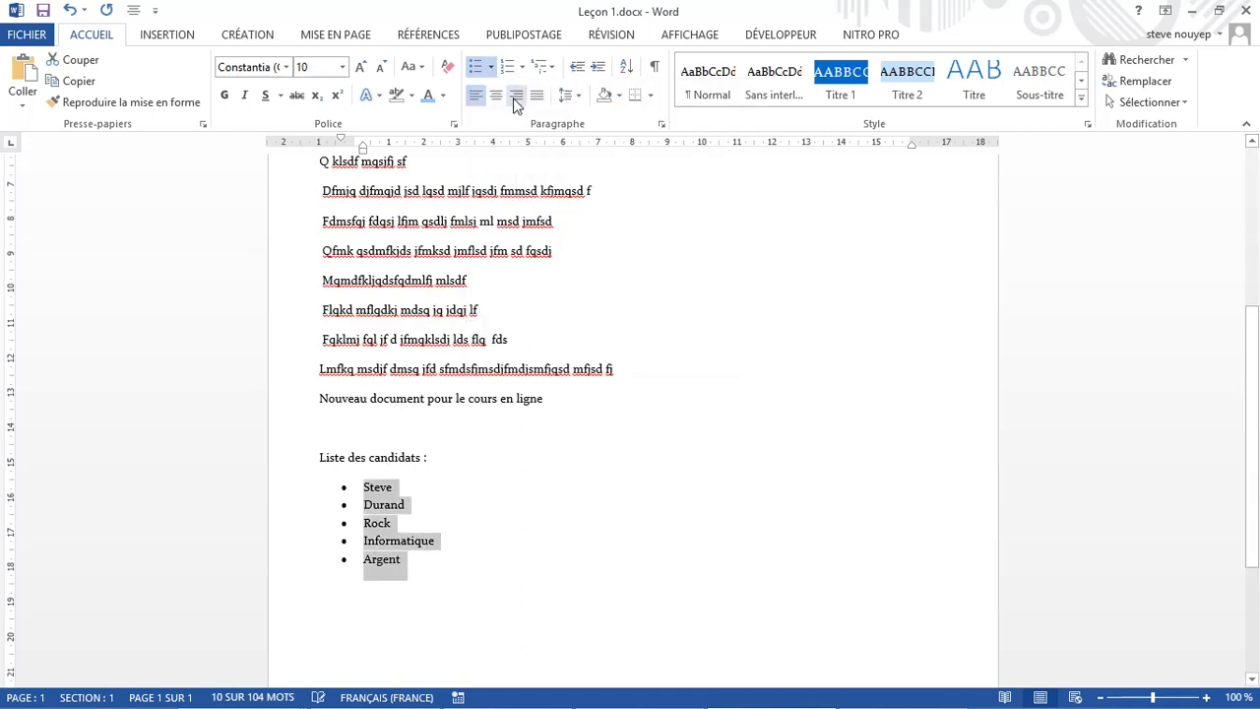
# Step: Try hollow round bullets on the five candidate entries, and switch them to 1. 2. 3. numbering
pyautogui.click(492, 66)
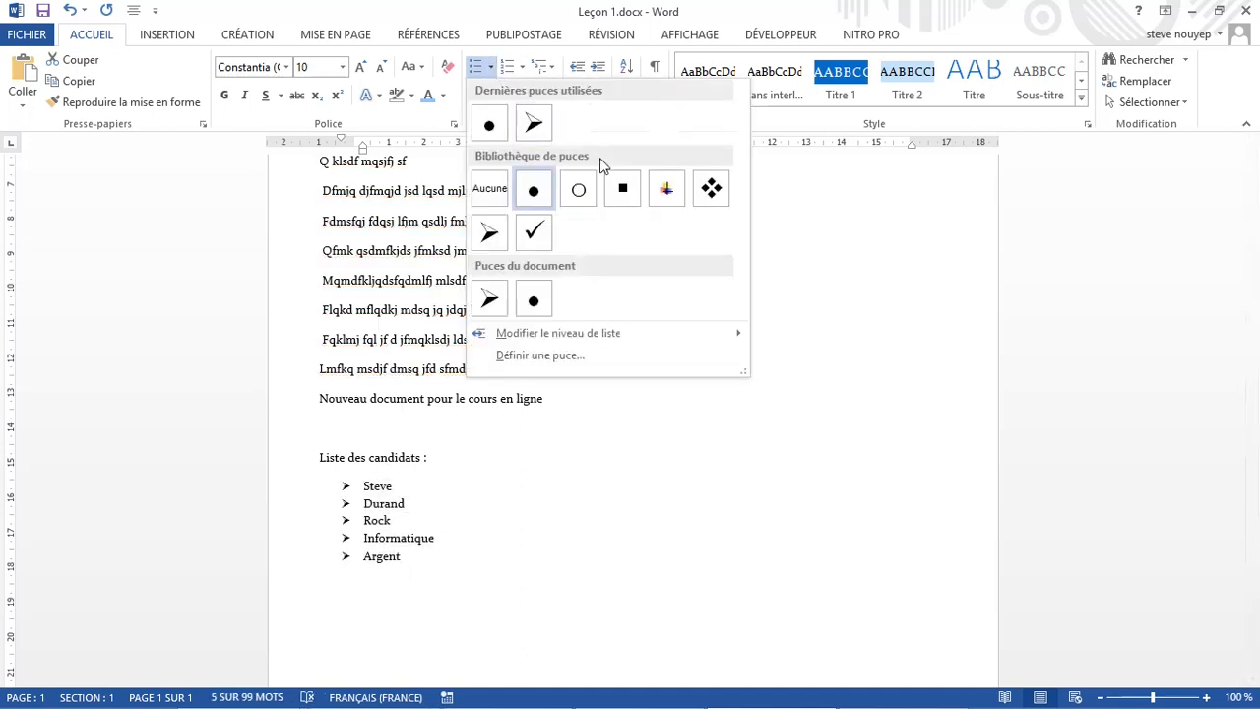
pyautogui.click(584, 190)
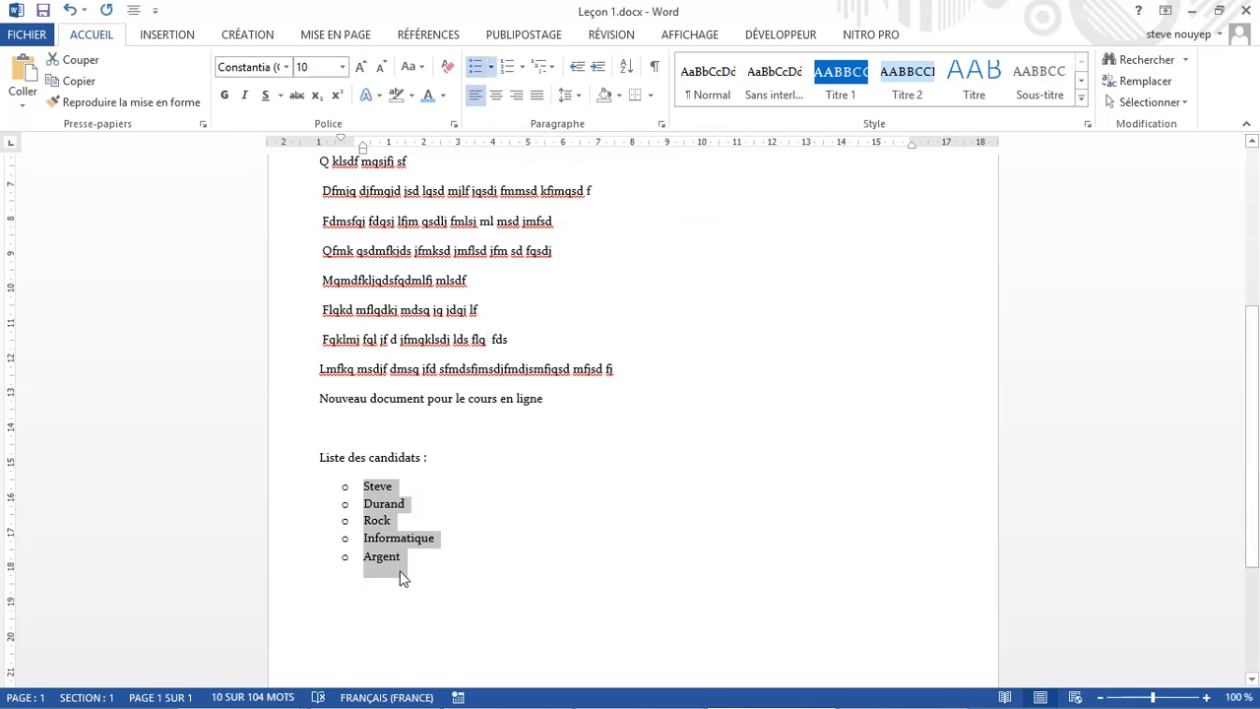
pyautogui.click(492, 69)
pyautogui.click(578, 123)
pyautogui.click(523, 70)
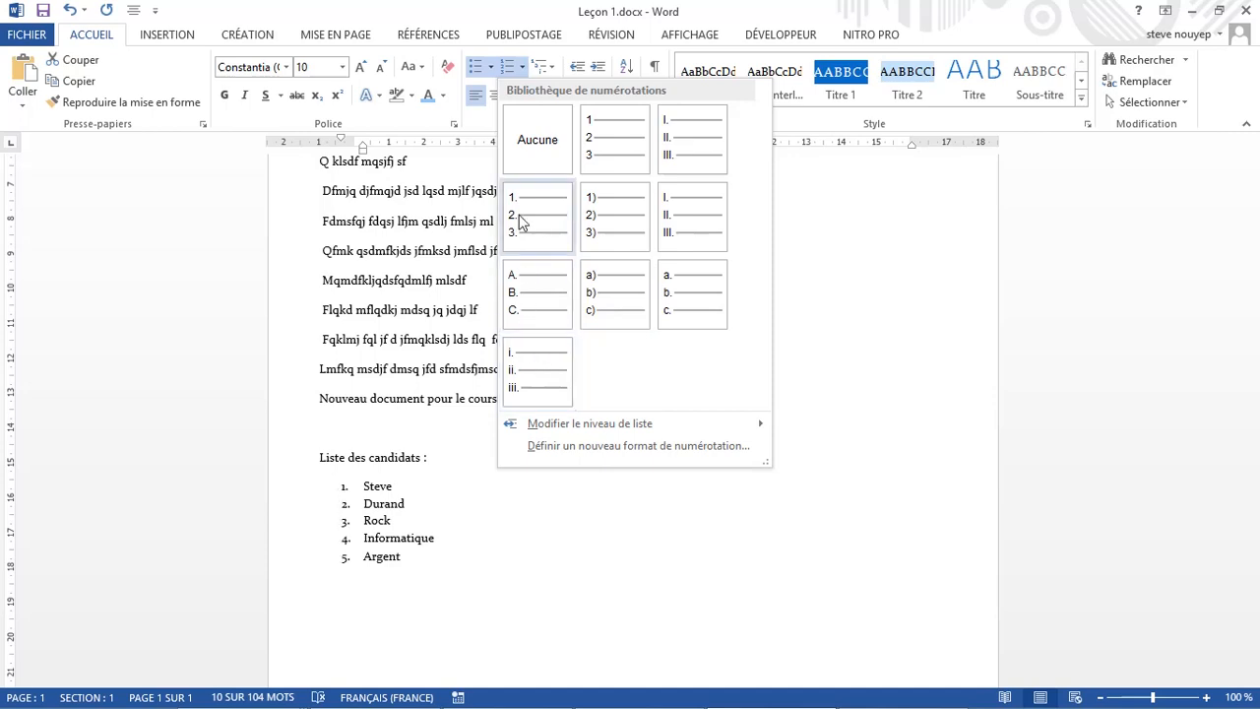
pyautogui.press('Escape')
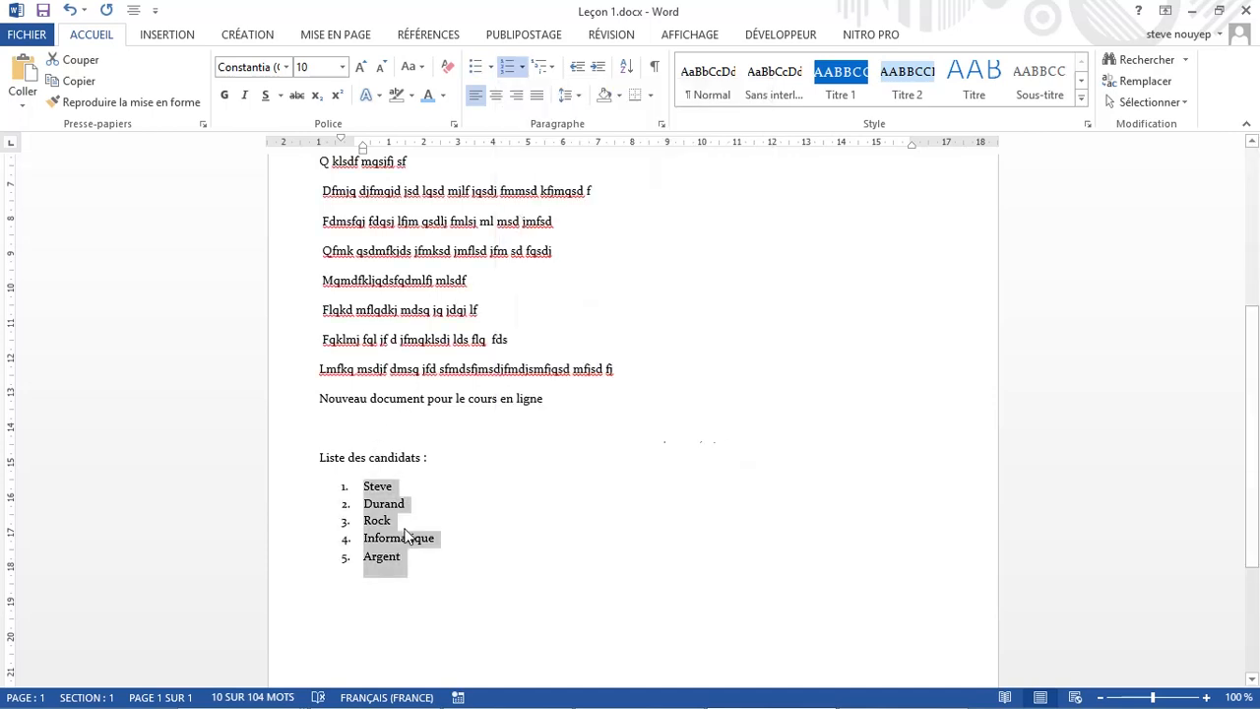
# Step: Extend the numbered candidate list below "Argent" with the entries "Gomme", "Word", "Excel" and "..."
pyautogui.click(422, 576)
pyautogui.press('Return')
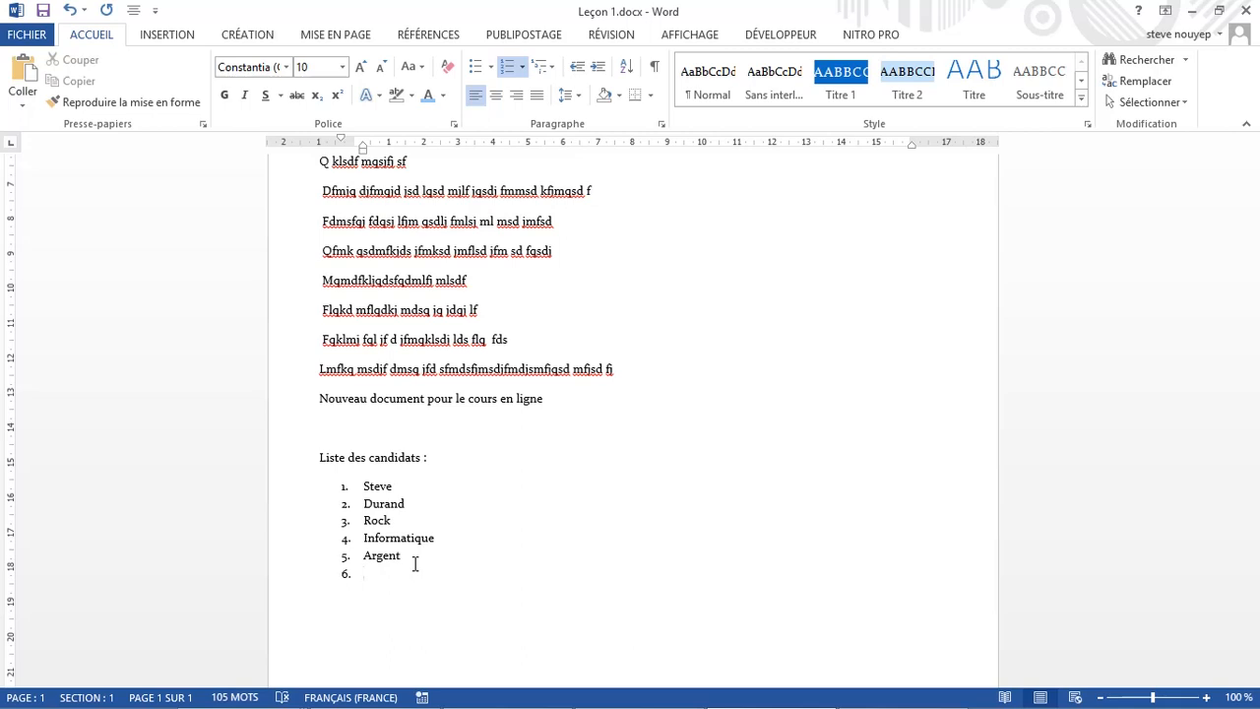
pyautogui.write('Gomme')
pyautogui.press('Return')
pyautogui.write('Word')
pyautogui.press('Return')
pyautogui.write('Excel')
pyautogui.press('Return')
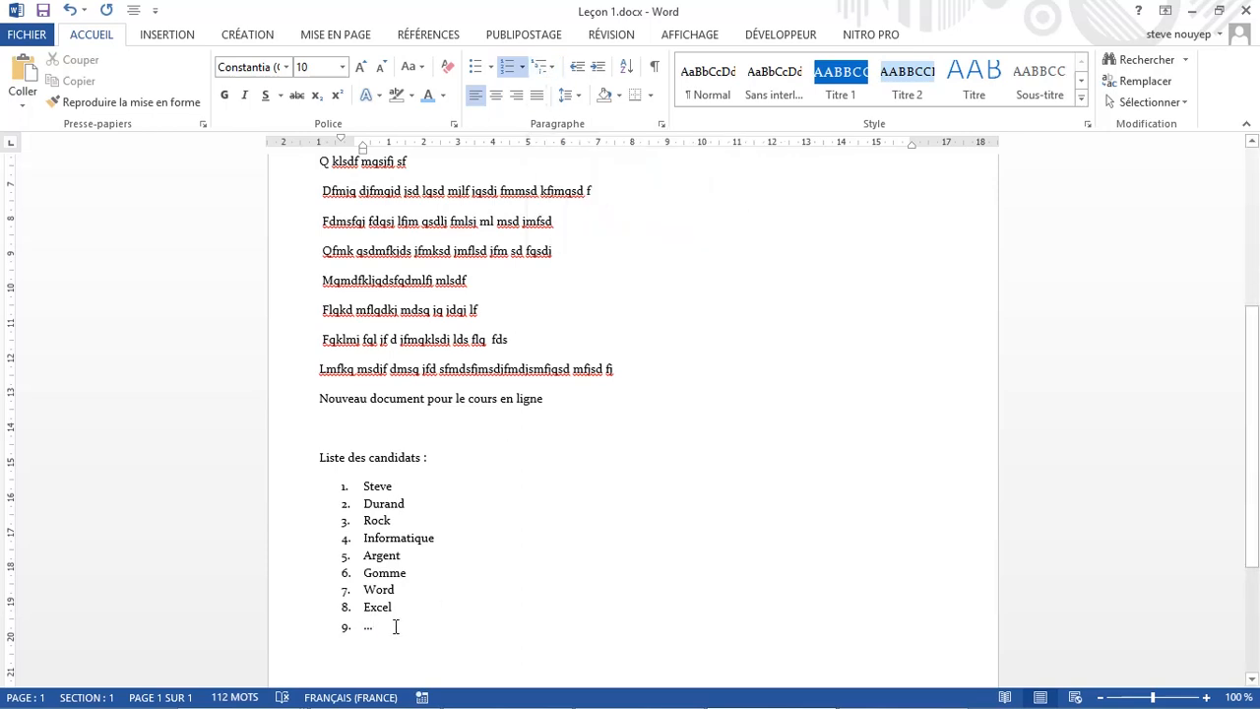
# Step: Preview the multilevel list formats and apply the 1. / 1.1. / 1.1.1. format to the numbered candidate list
pyautogui.click(555, 67)
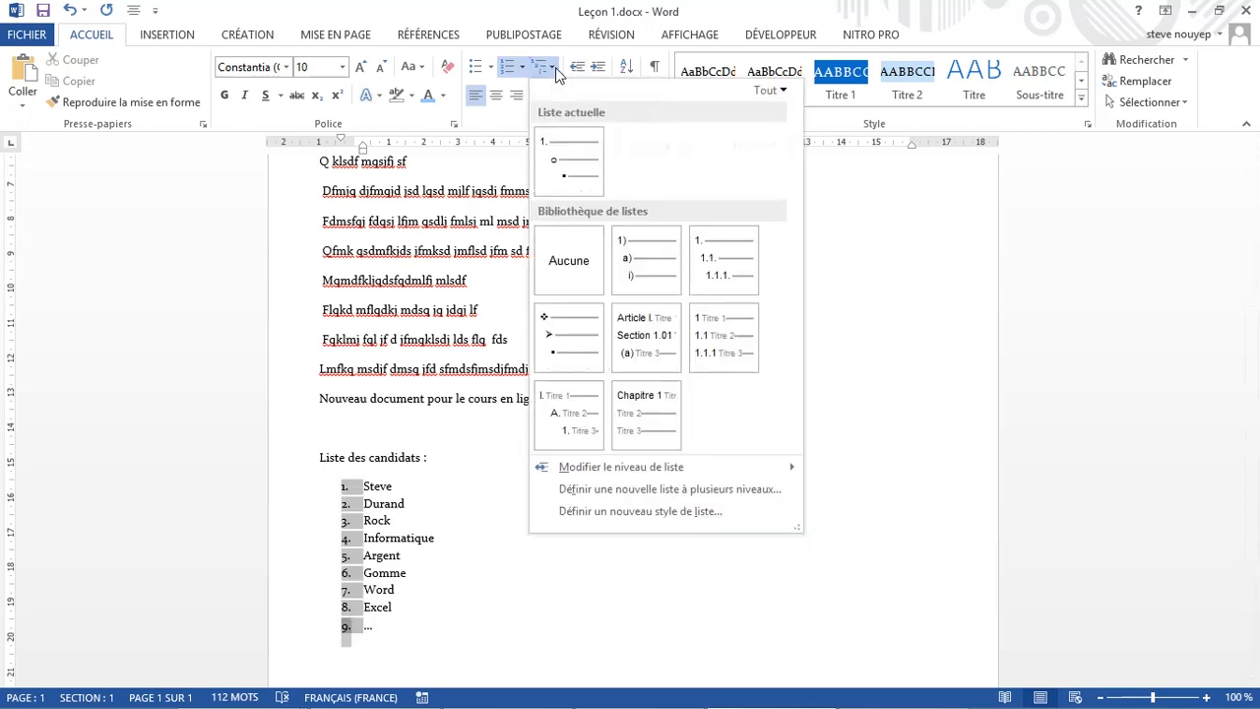
pyautogui.moveTo(568, 170)
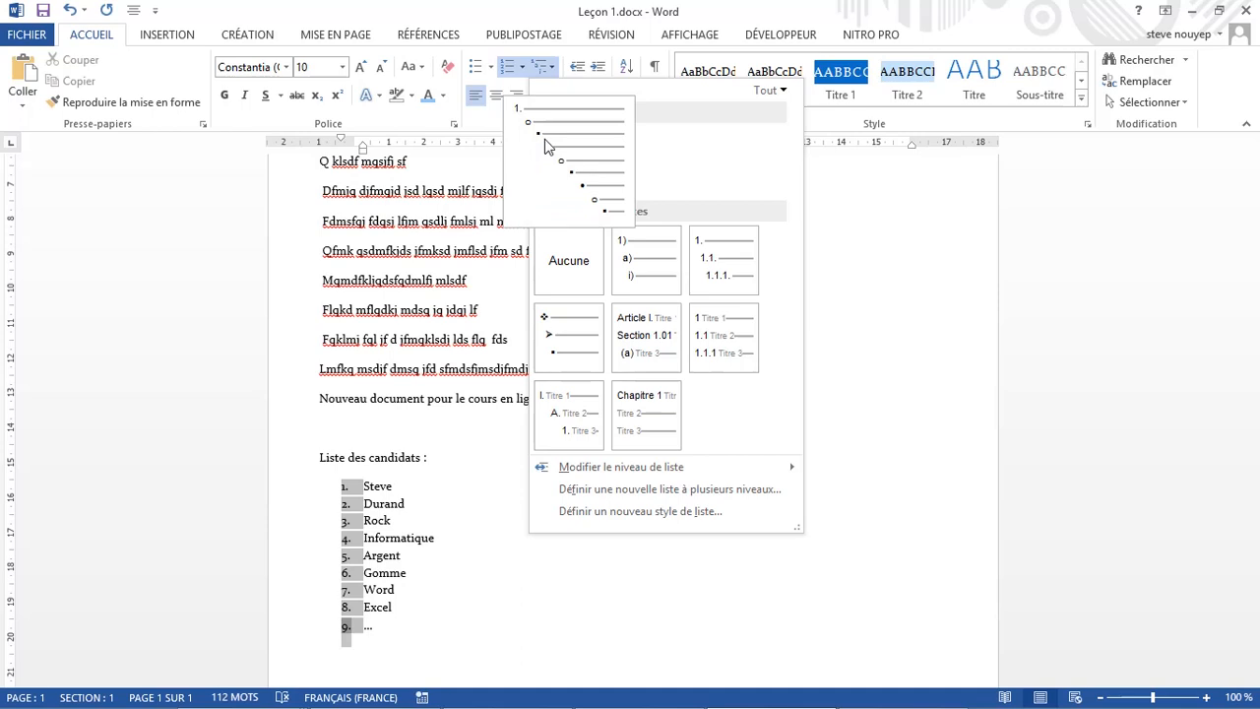
pyautogui.moveTo(628, 237)
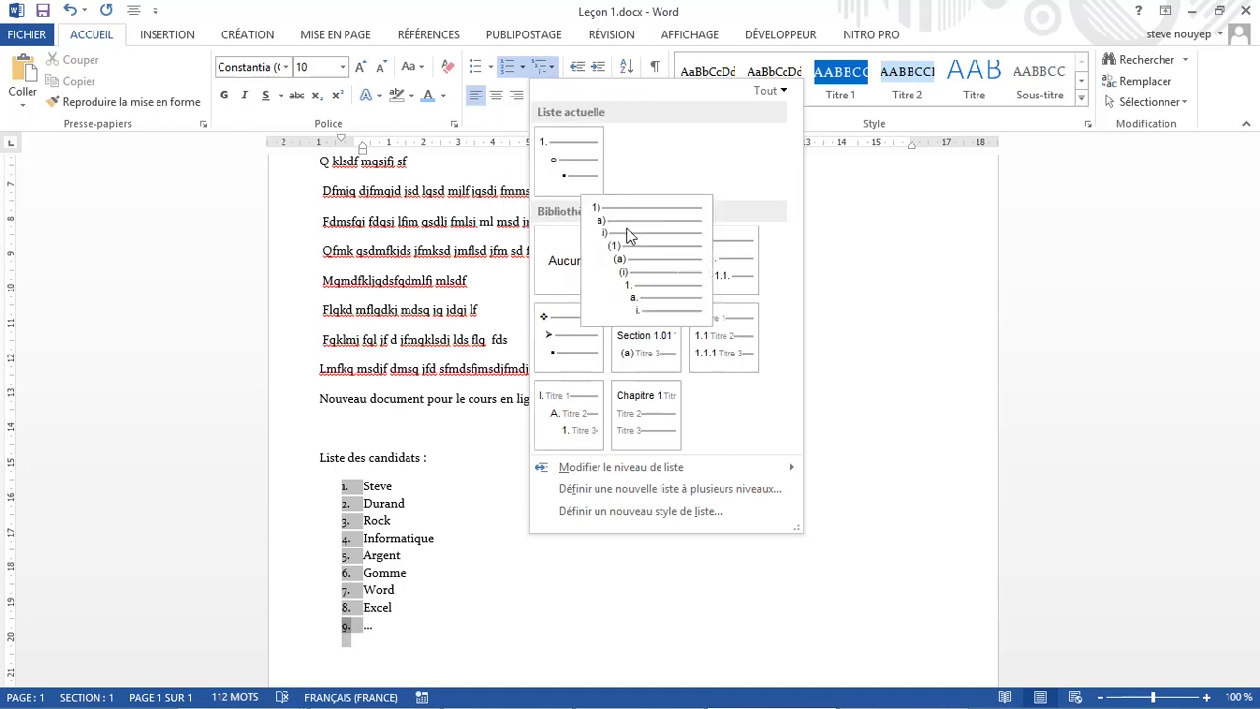
pyautogui.moveTo(655, 344)
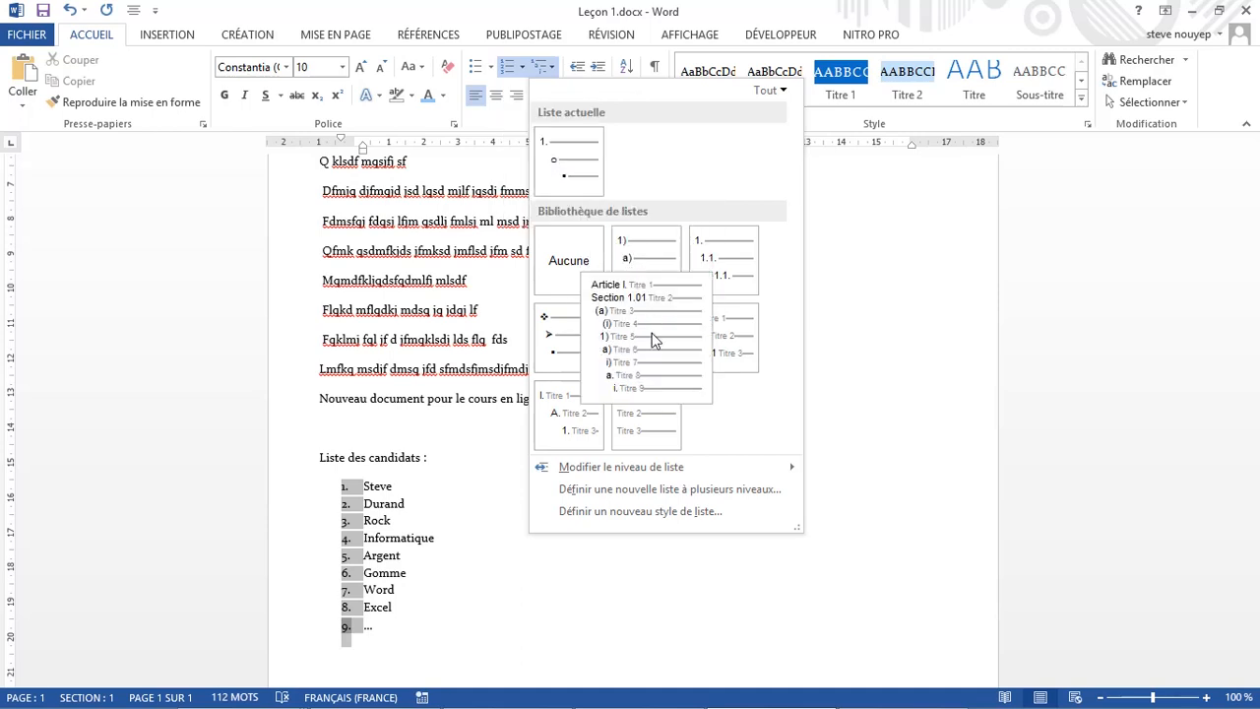
pyautogui.click(713, 268)
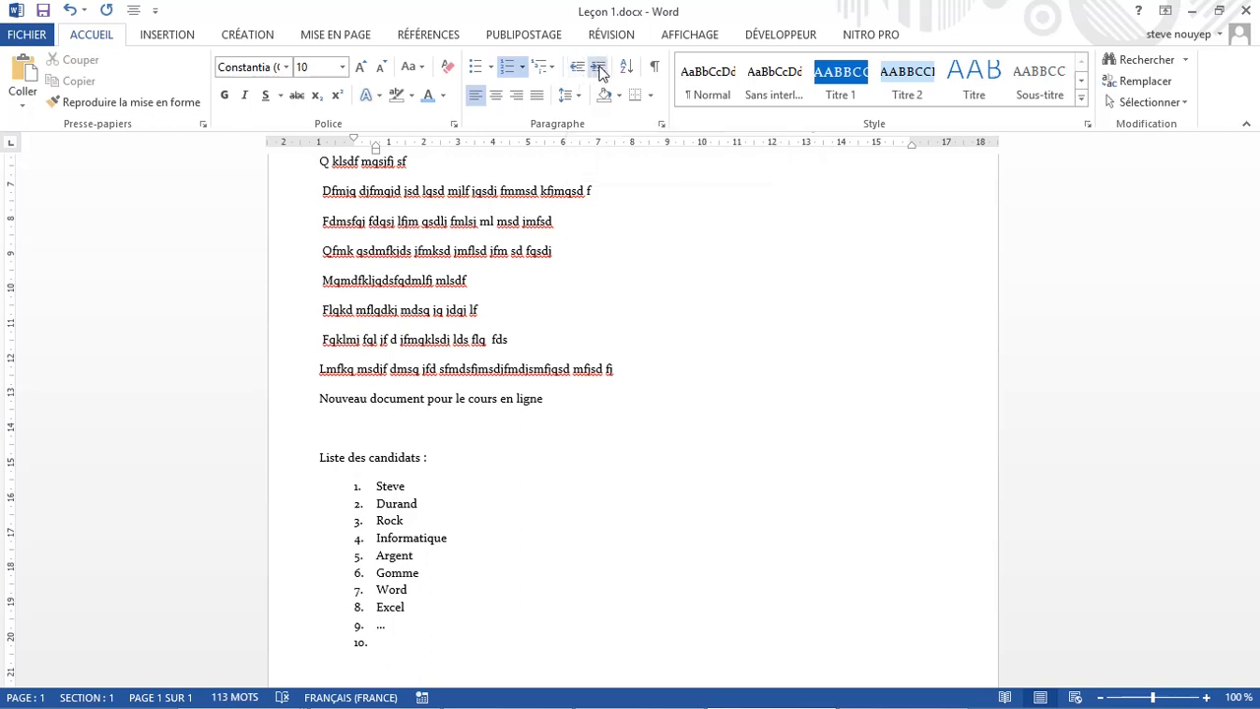
# Step: Try increasing the indent of the "Modifications du document" line several levels, and decrease it by two levels
pyautogui.scroll(6, 446, 258)
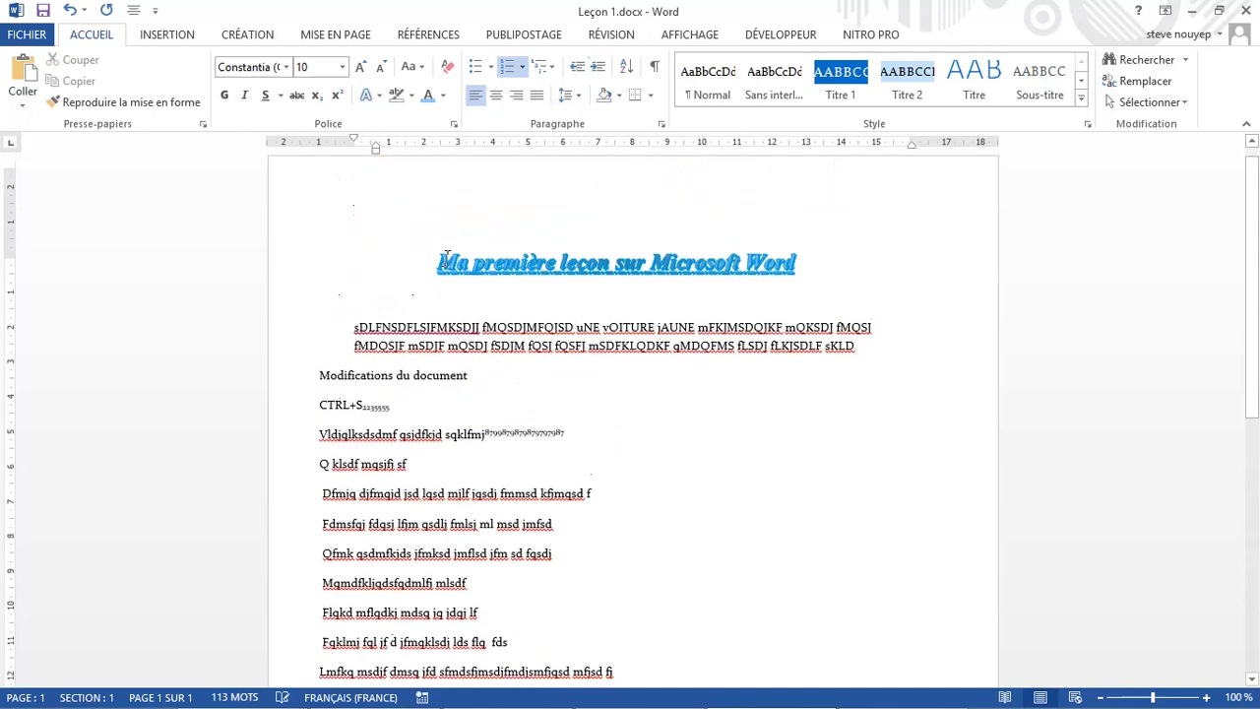
pyautogui.click(357, 345)
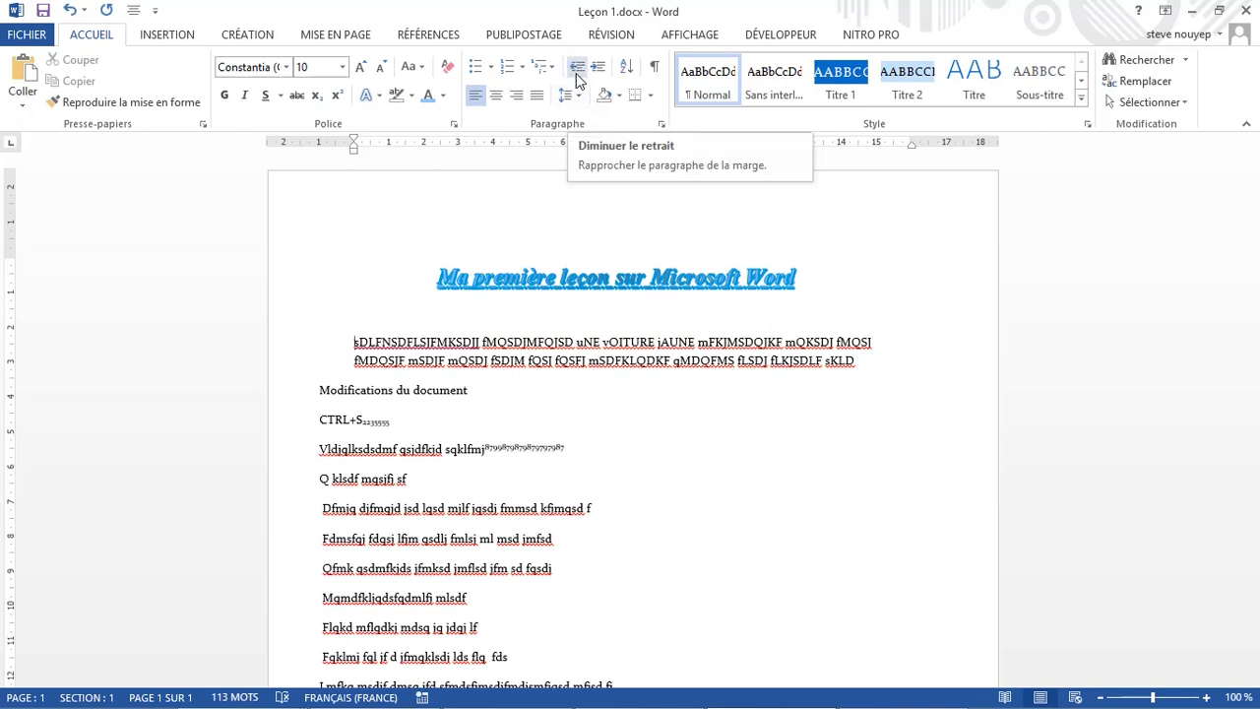
pyautogui.click(310, 392)
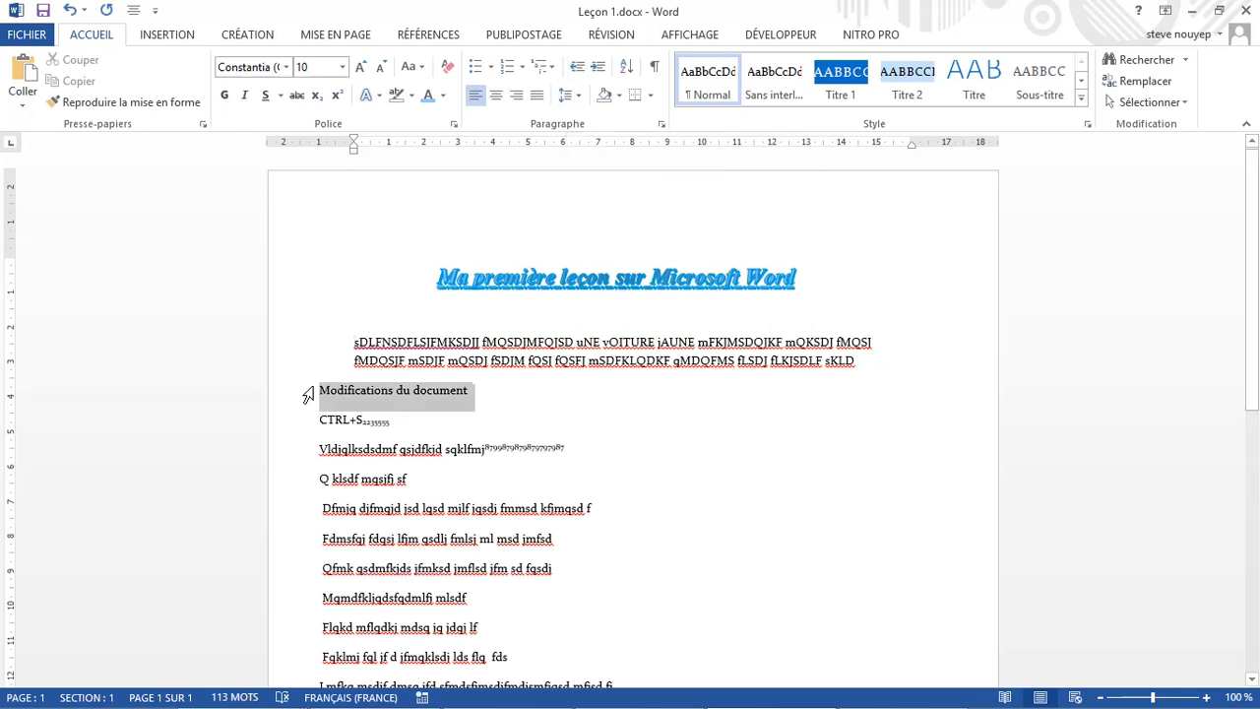
pyautogui.click(318, 395)
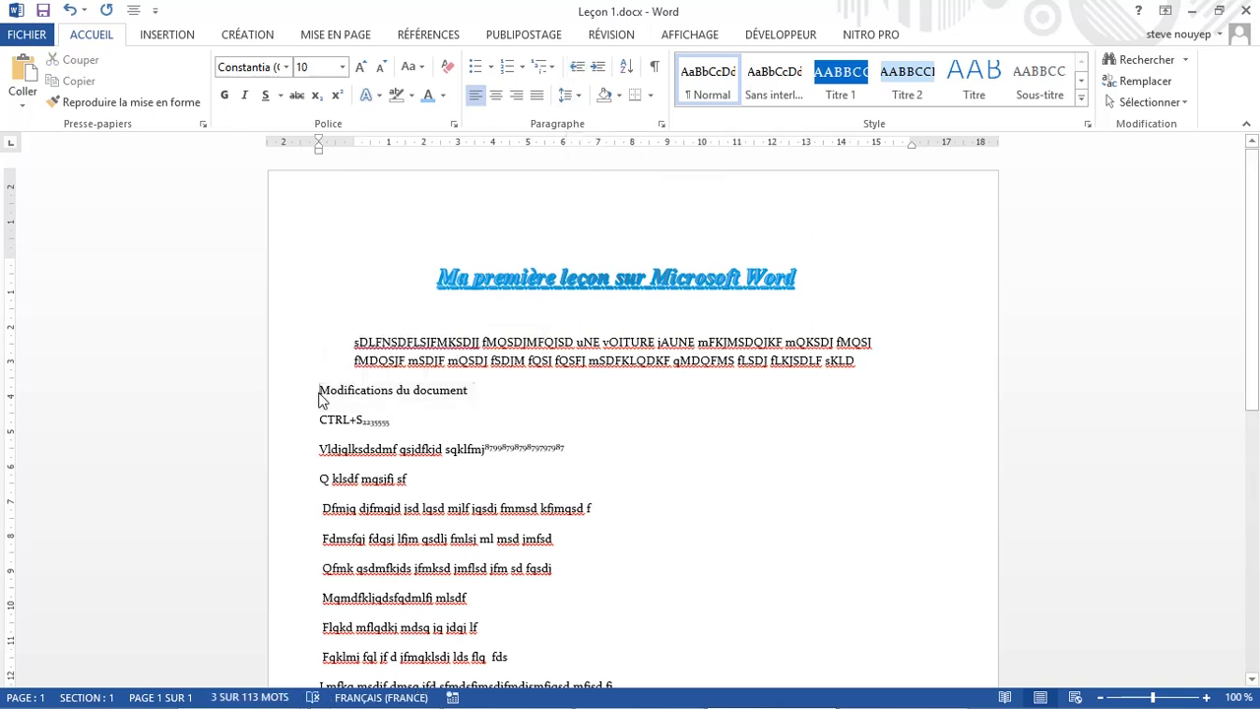
pyautogui.click(599, 66)
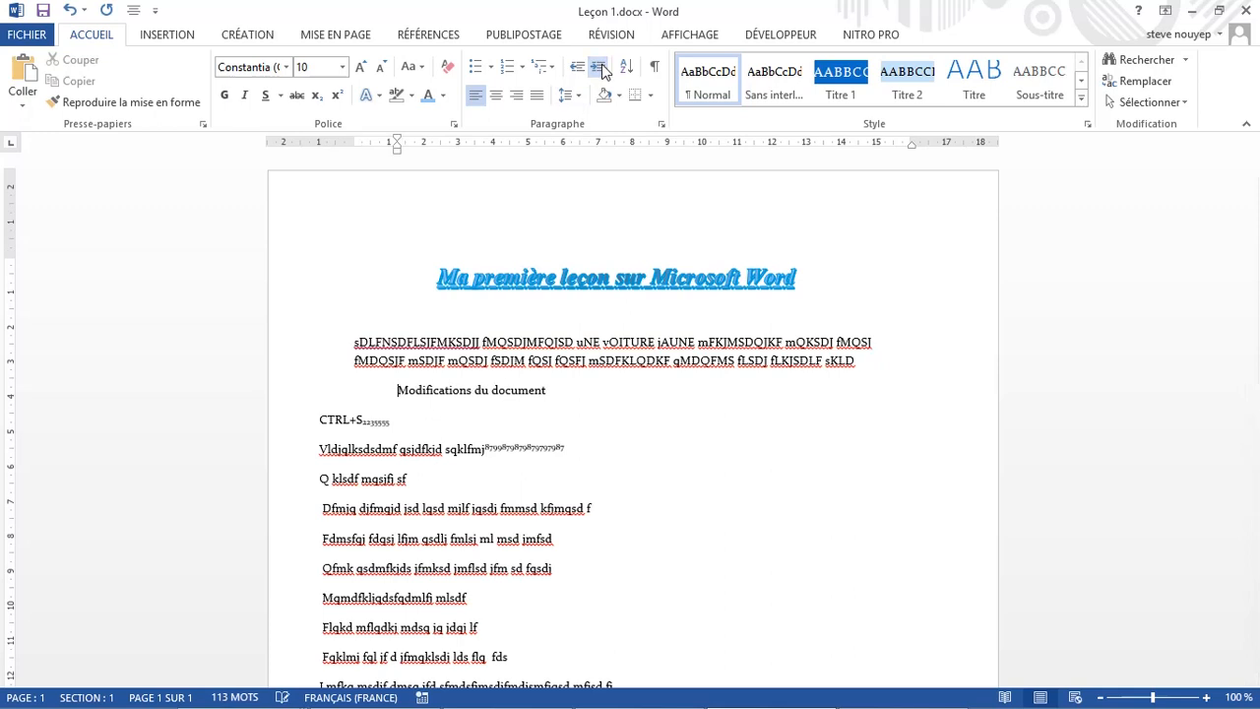
pyautogui.click(599, 67)
pyautogui.press('Left')
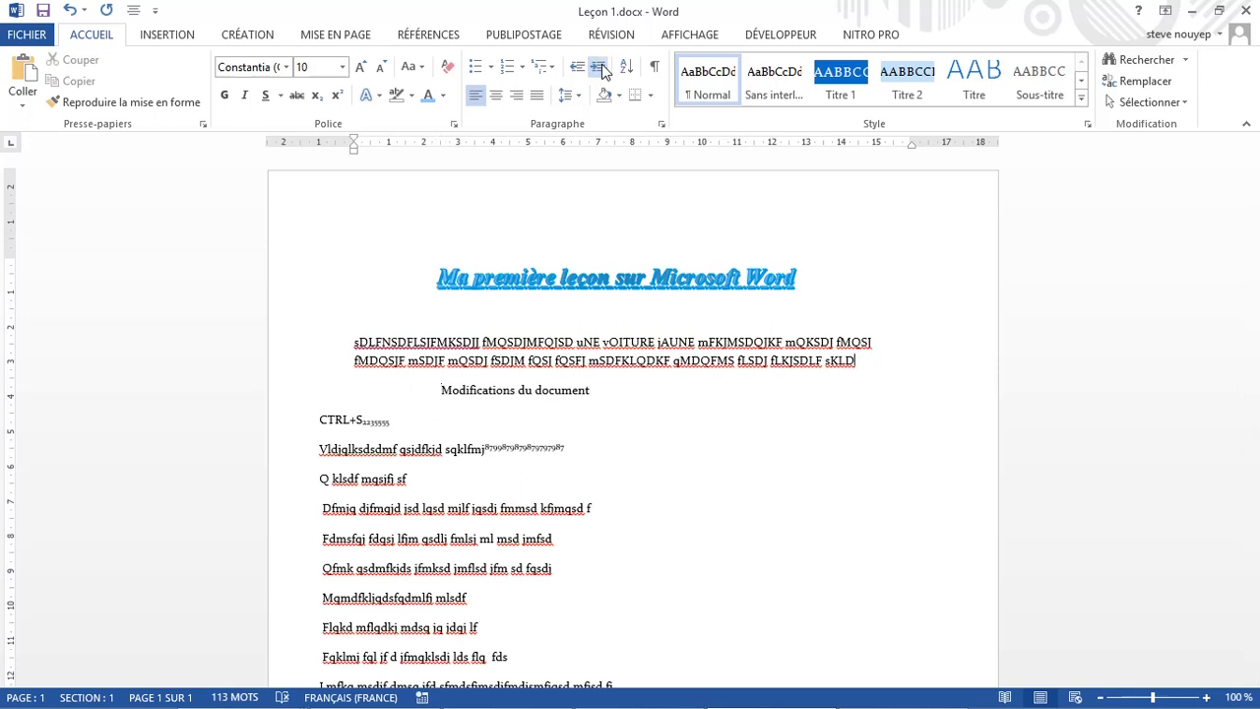
pyautogui.press('Right')
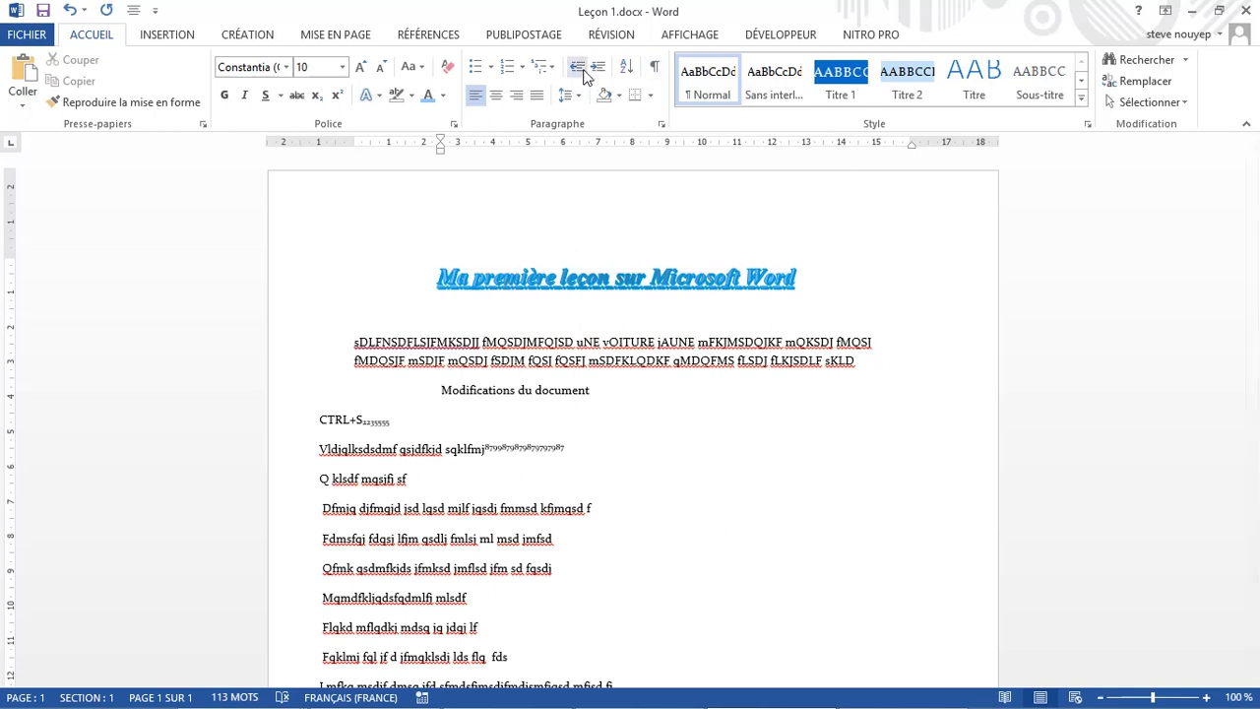
pyautogui.click(578, 67)
pyautogui.click(578, 67)
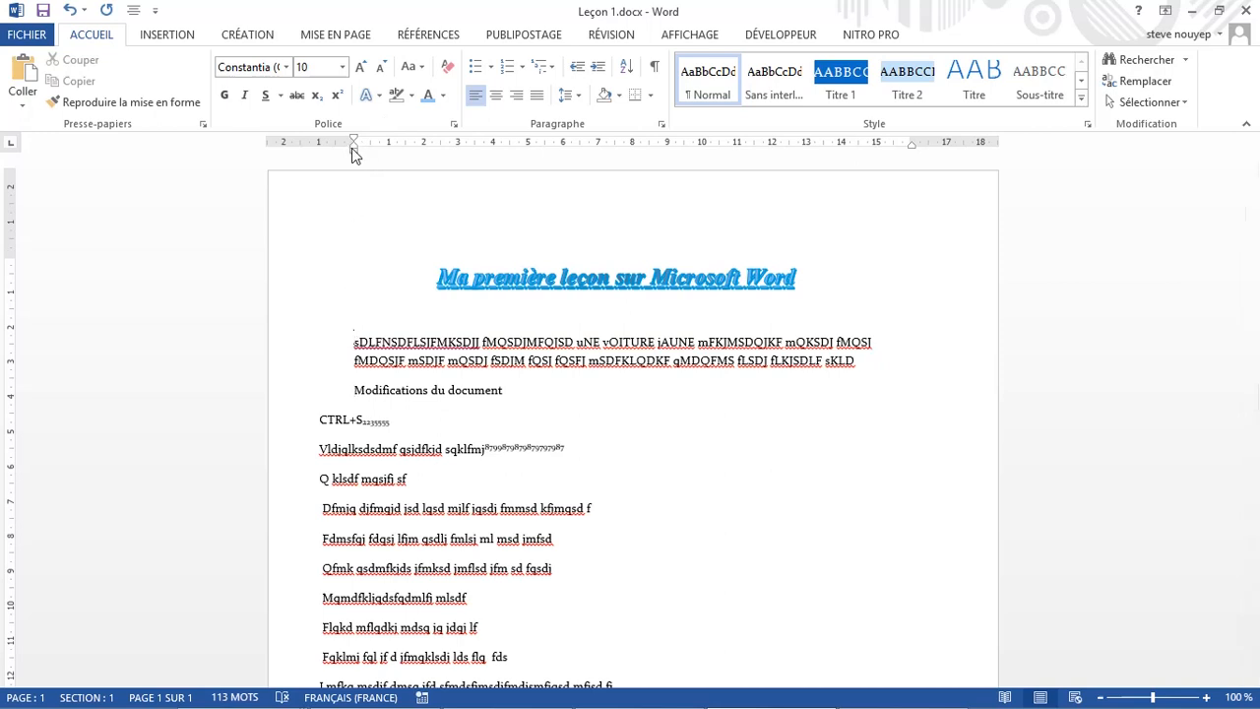
# Step: Set the left indent of the first body paragraph and of "Modifications du document" to -1 cm with the ruler
pyautogui.moveTo(351, 148); pyautogui.dragTo(319, 156)
pyautogui.click(350, 396)
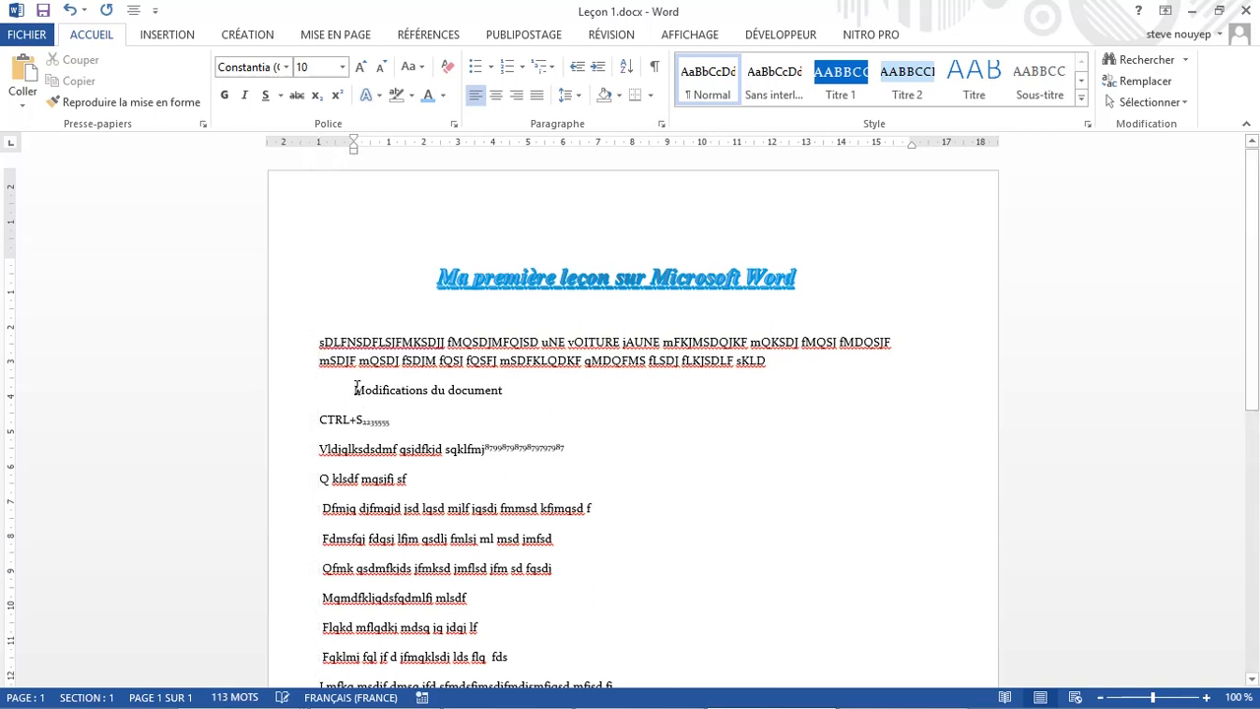
pyautogui.moveTo(354, 151); pyautogui.dragTo(318, 159)
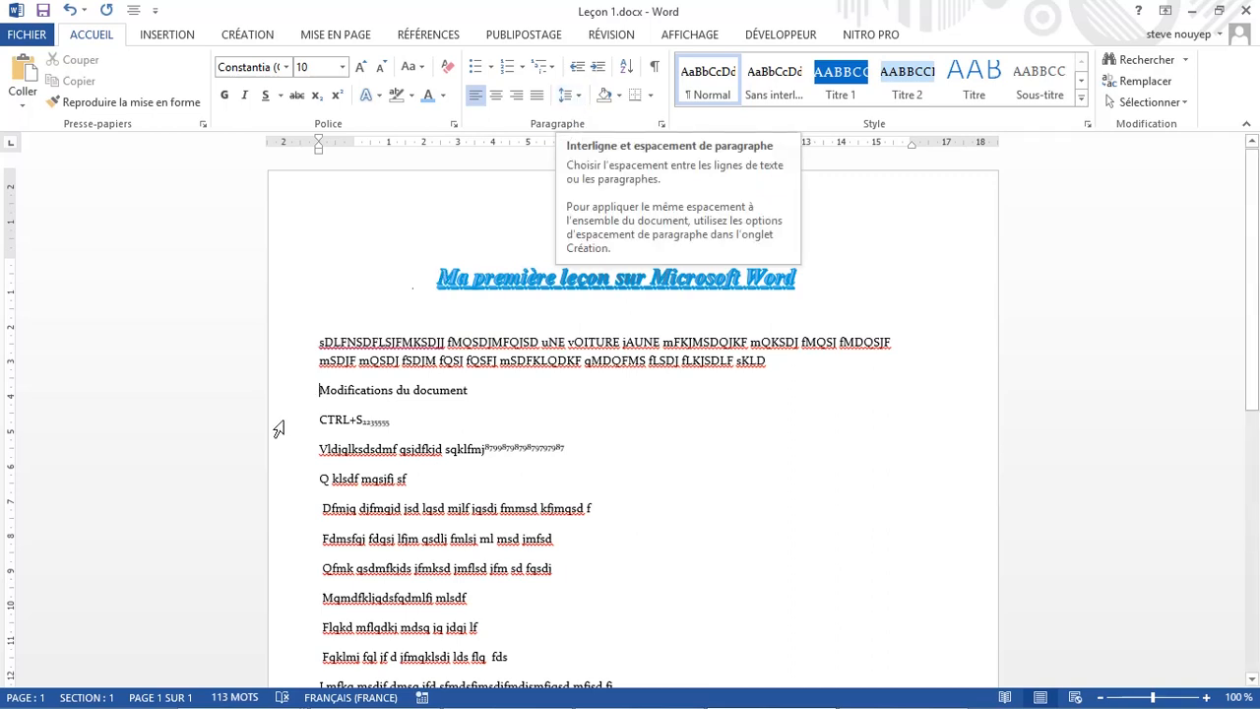
# Step: Try a multiple line spacing of 4 on the first nine body paragraphs, from the one below the title to "Mqmdfkljqdsfqdmlfj mlsdf"
pyautogui.moveTo(319, 343); pyautogui.dragTo(621, 615)
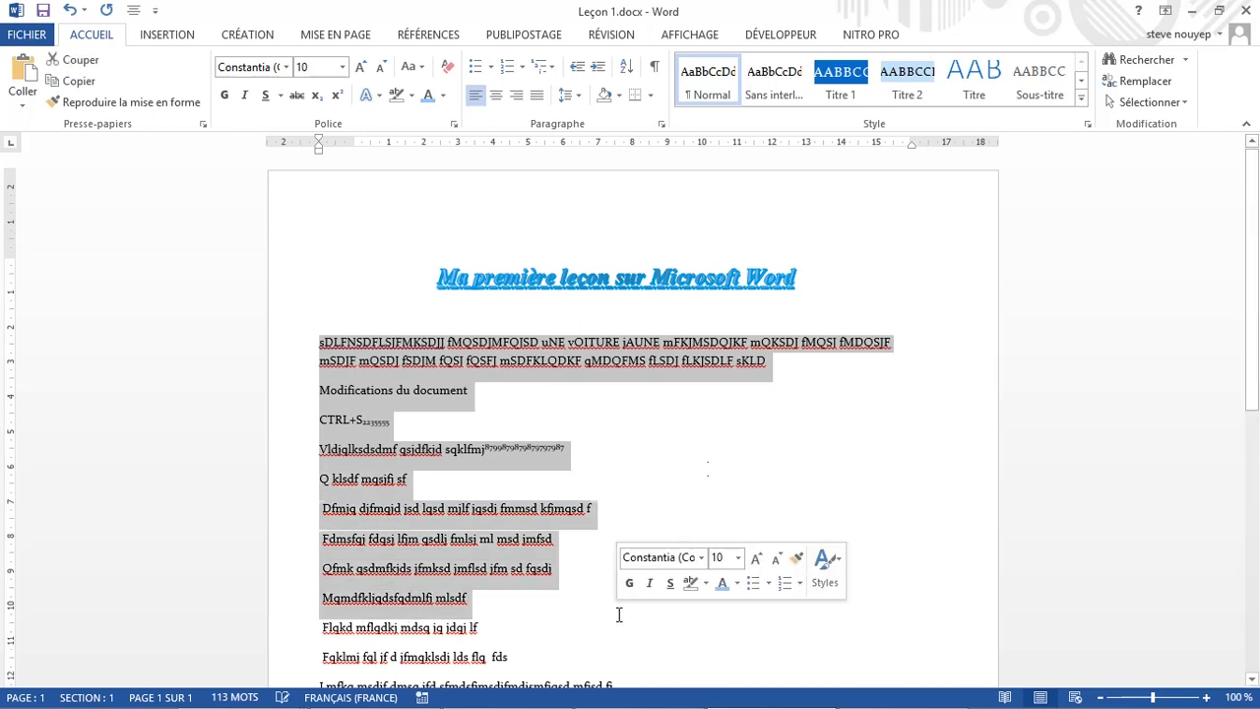
pyautogui.click(580, 97)
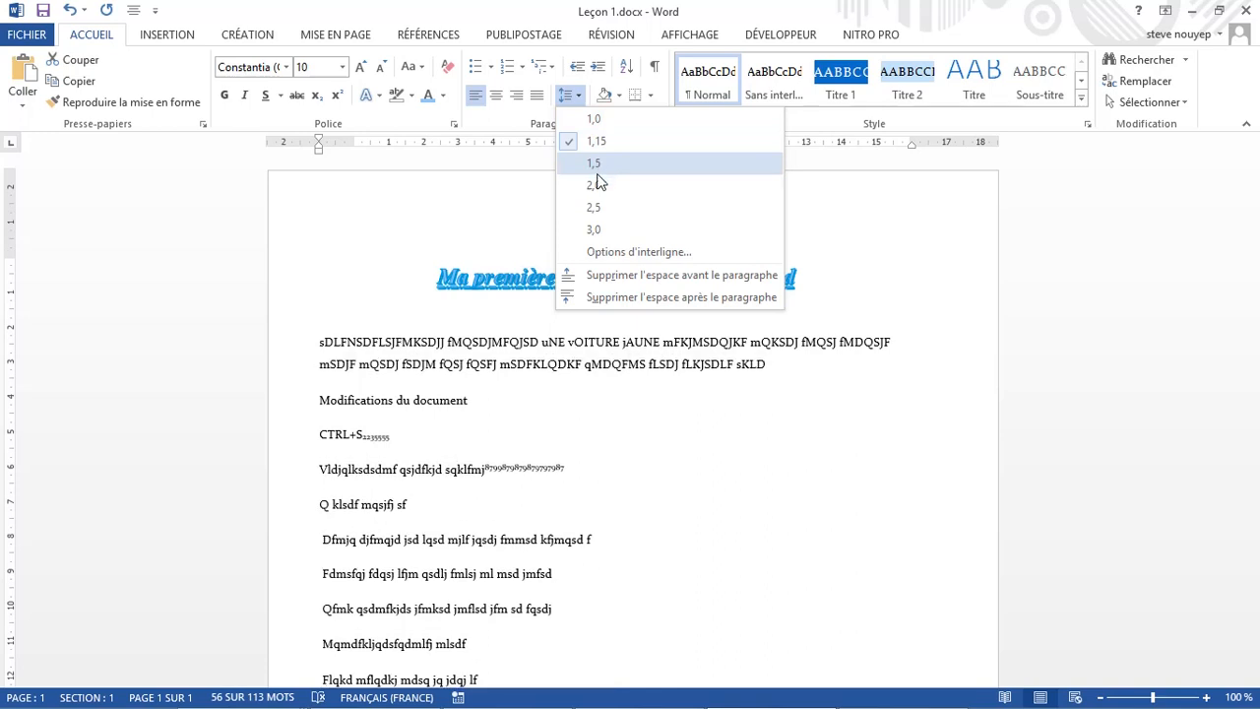
pyautogui.click(600, 253)
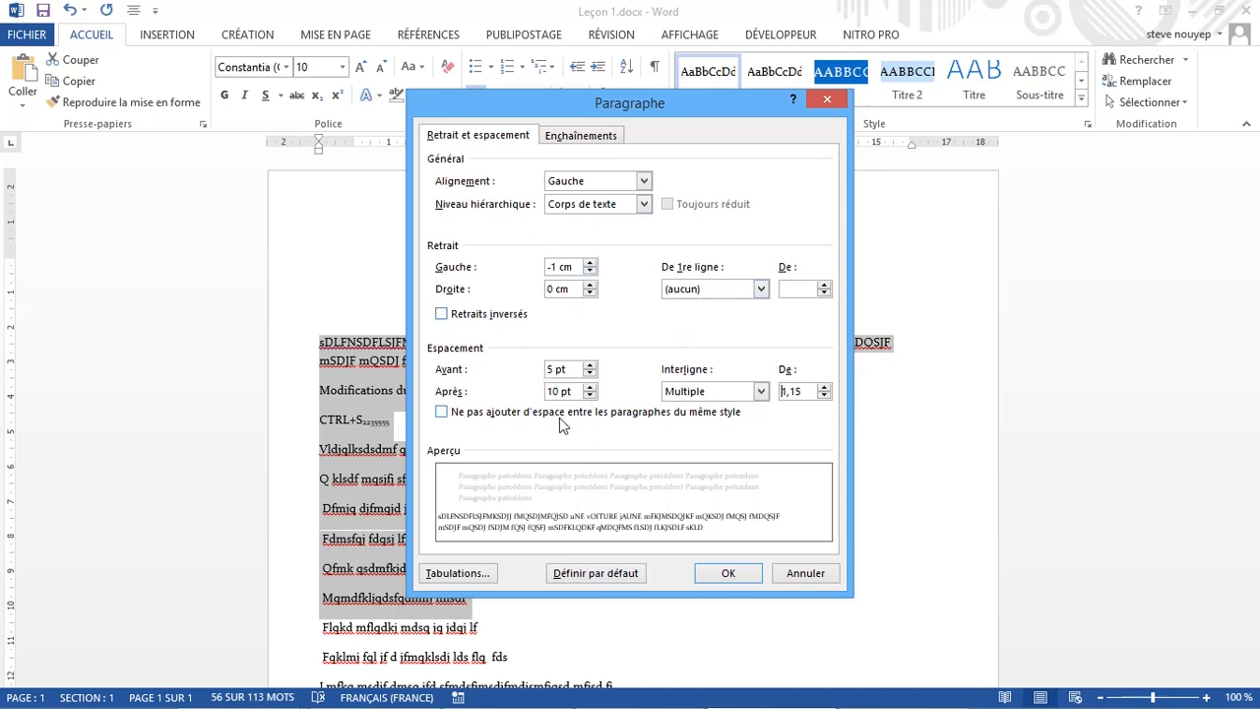
pyautogui.click(822, 388)
pyautogui.click(822, 388)
pyautogui.click(822, 388)
pyautogui.click(822, 388)
pyautogui.click(822, 388)
pyautogui.click(822, 387)
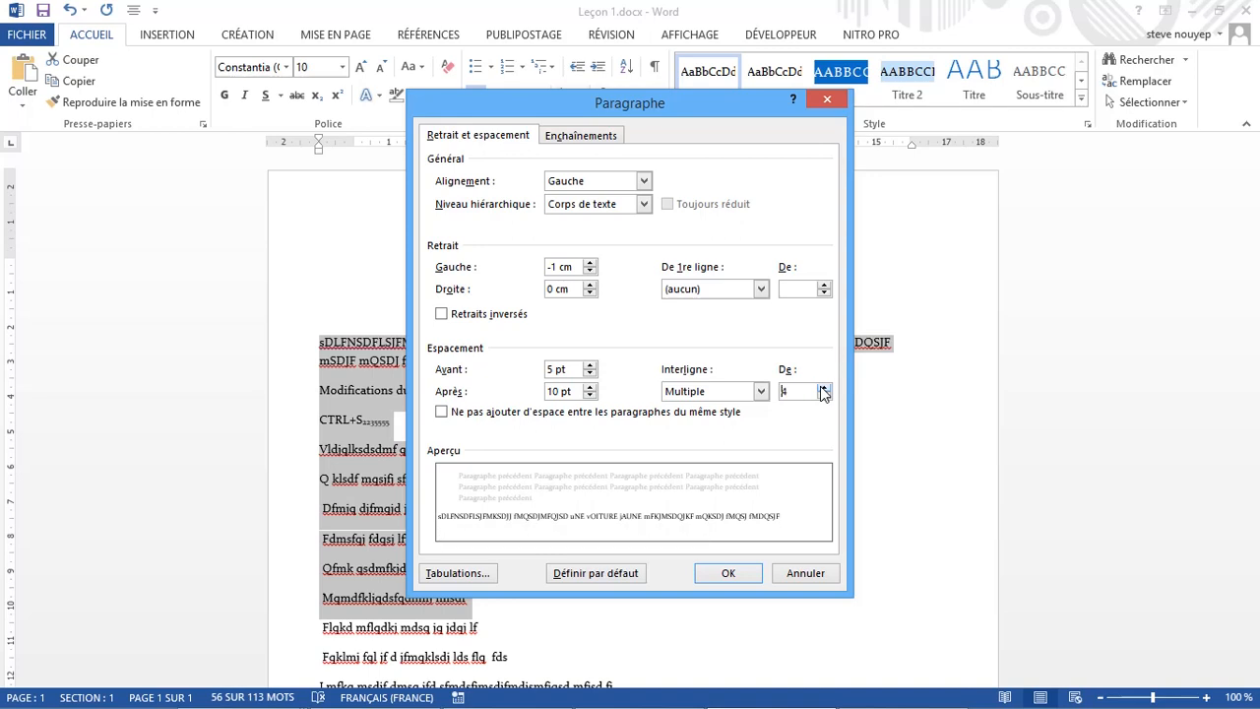
pyautogui.click(728, 579)
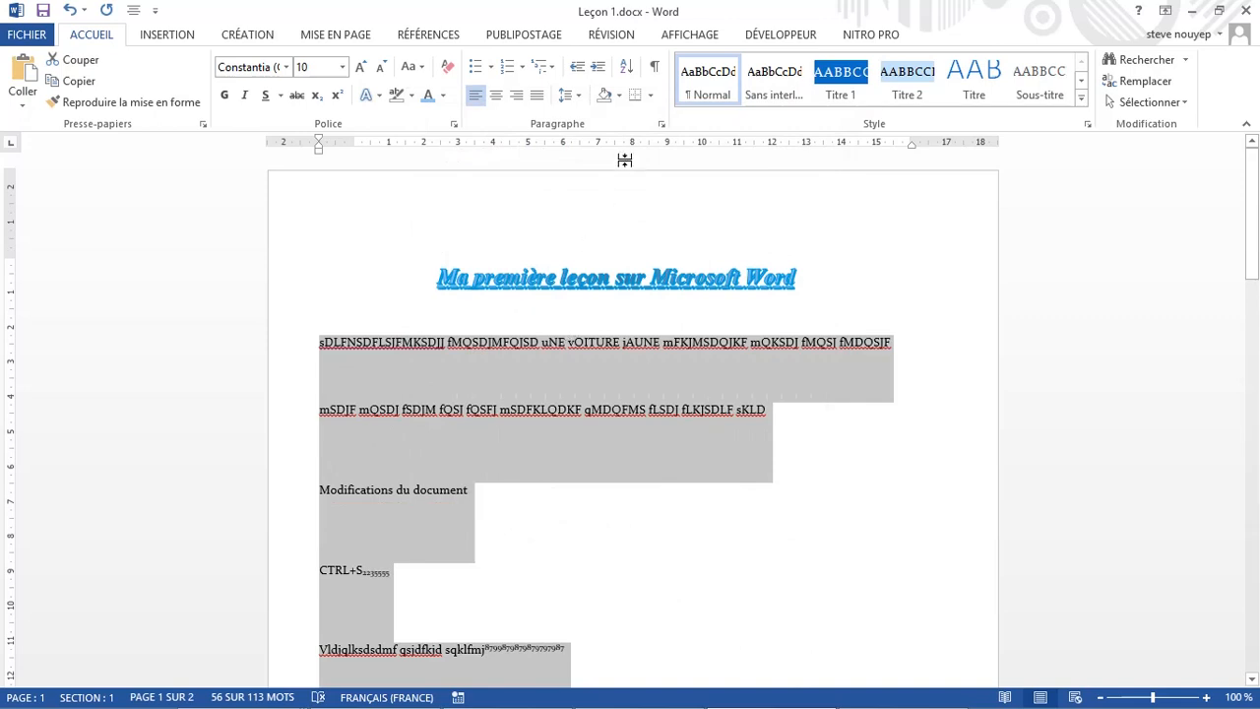
# Step: Try removing the space after the selected body paragraphs, and undo the spacing changes
pyautogui.click(579, 95)
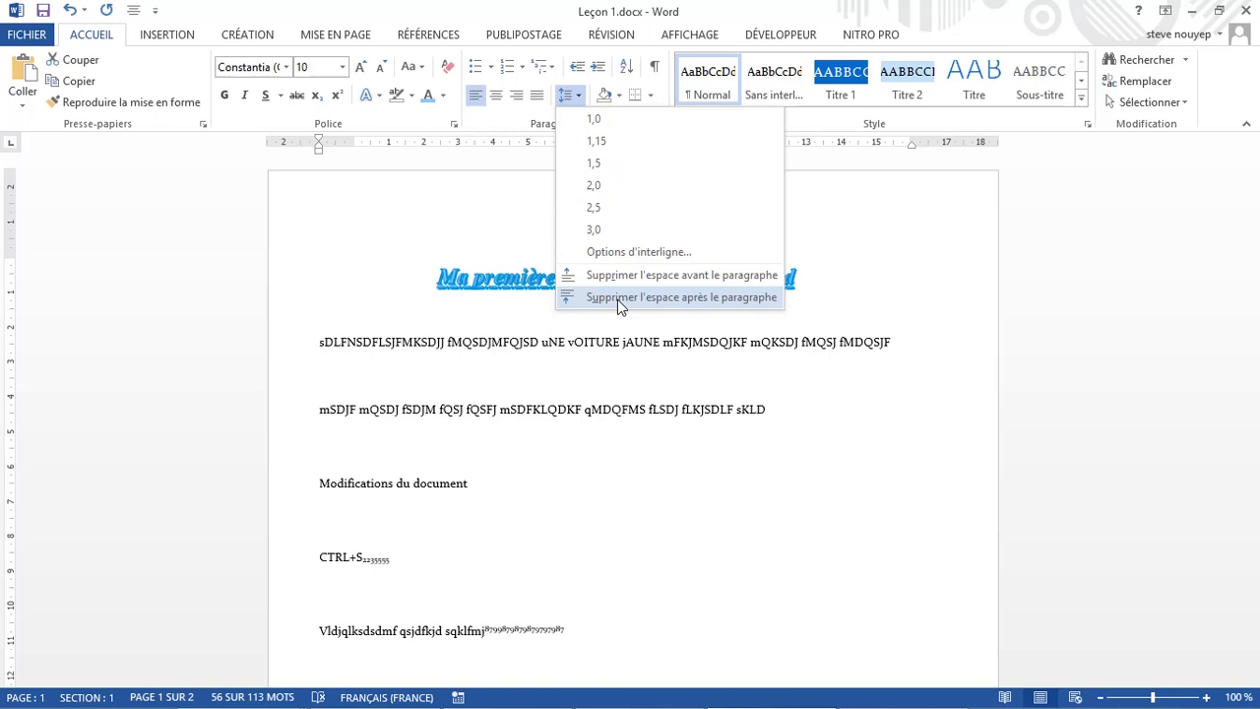
pyautogui.click(618, 300)
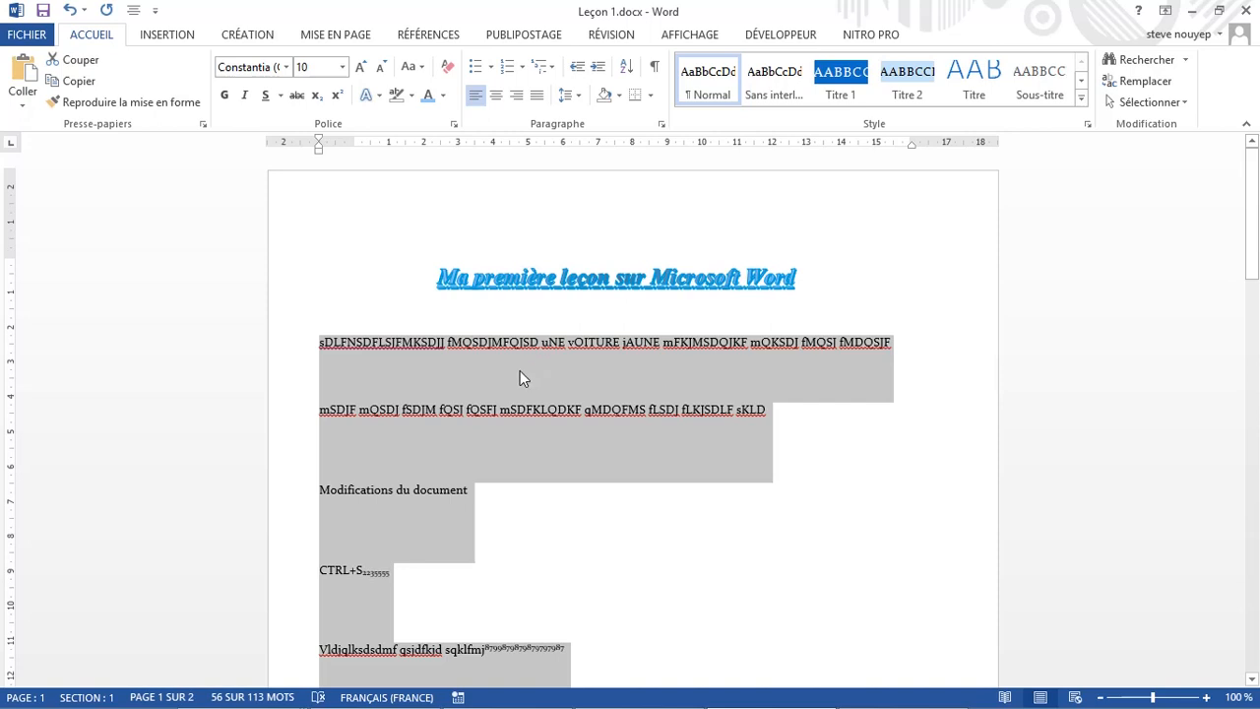
pyautogui.click(568, 94)
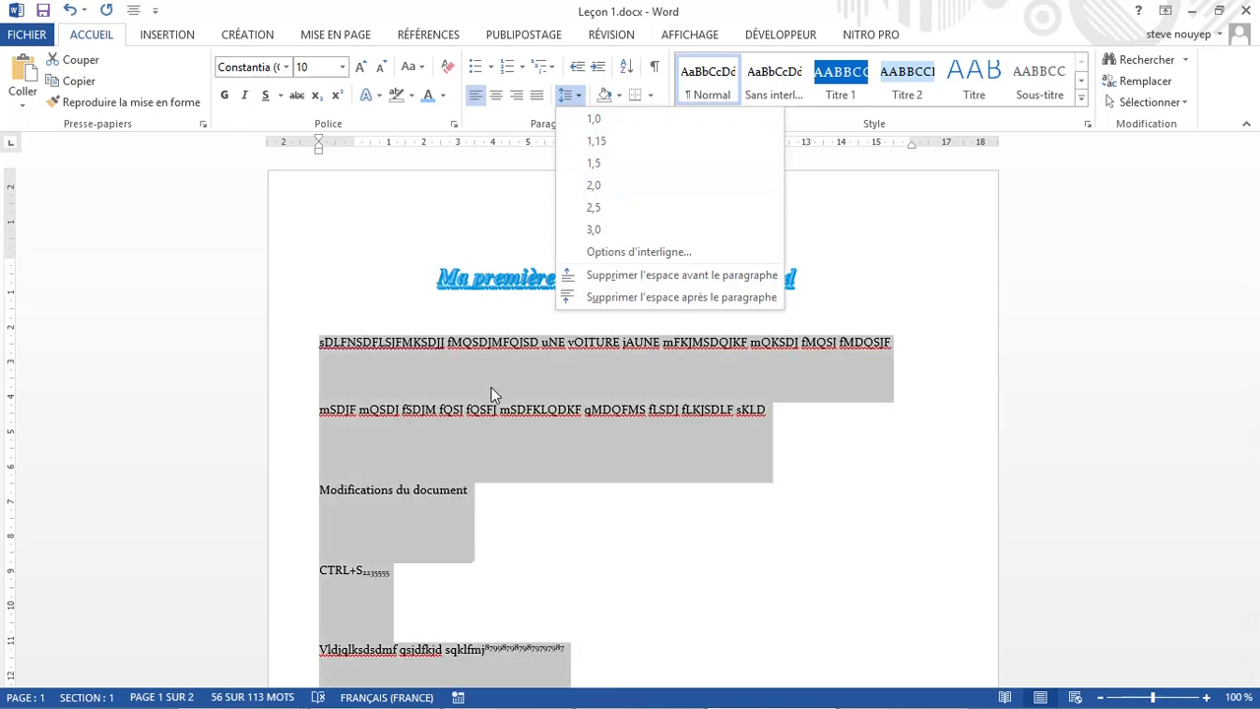
pyautogui.click(580, 96)
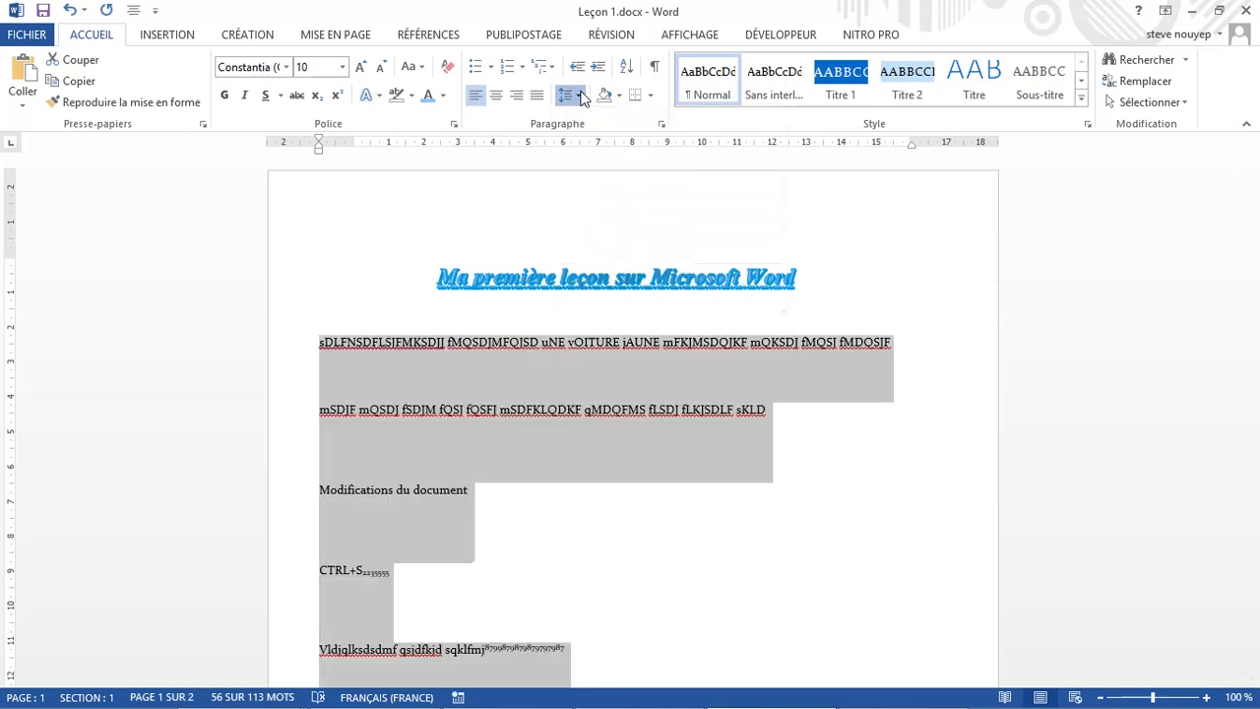
pyautogui.click(70, 10)
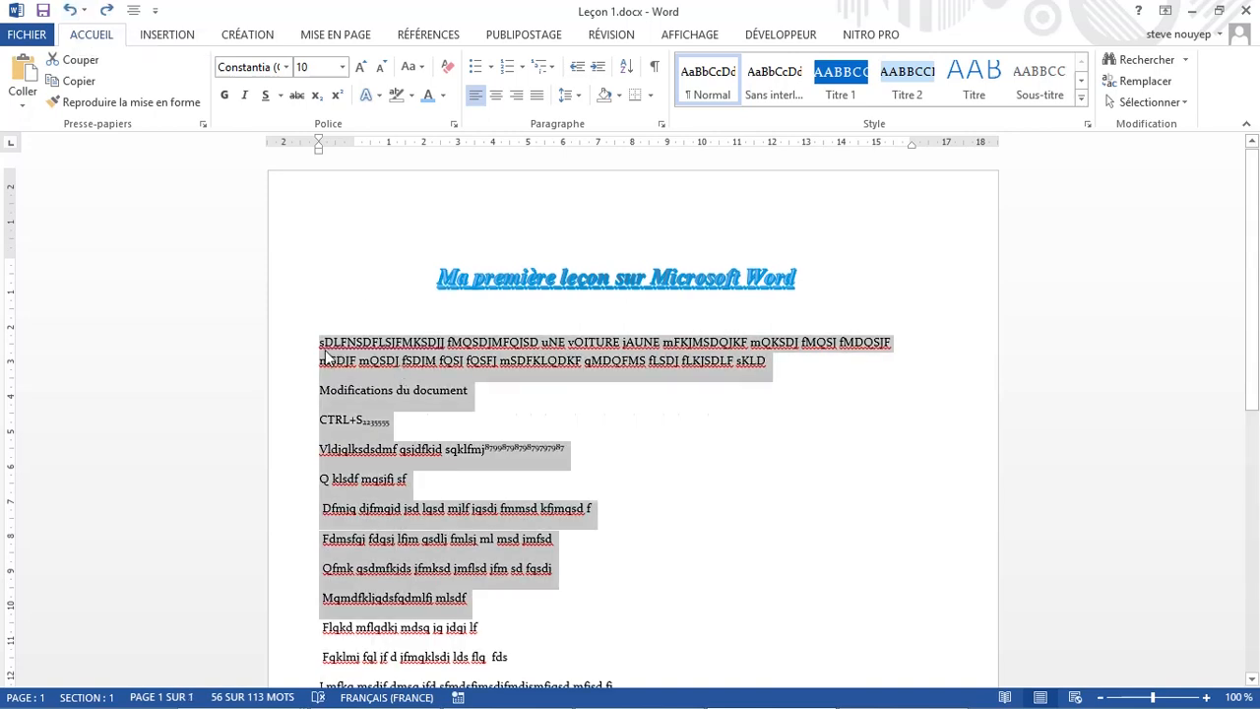
# Step: Insert an empty line after the first body paragraph and give that paragraph a dark grey background shading
pyautogui.click(422, 366)
pyautogui.press('End')
pyautogui.press('Return')
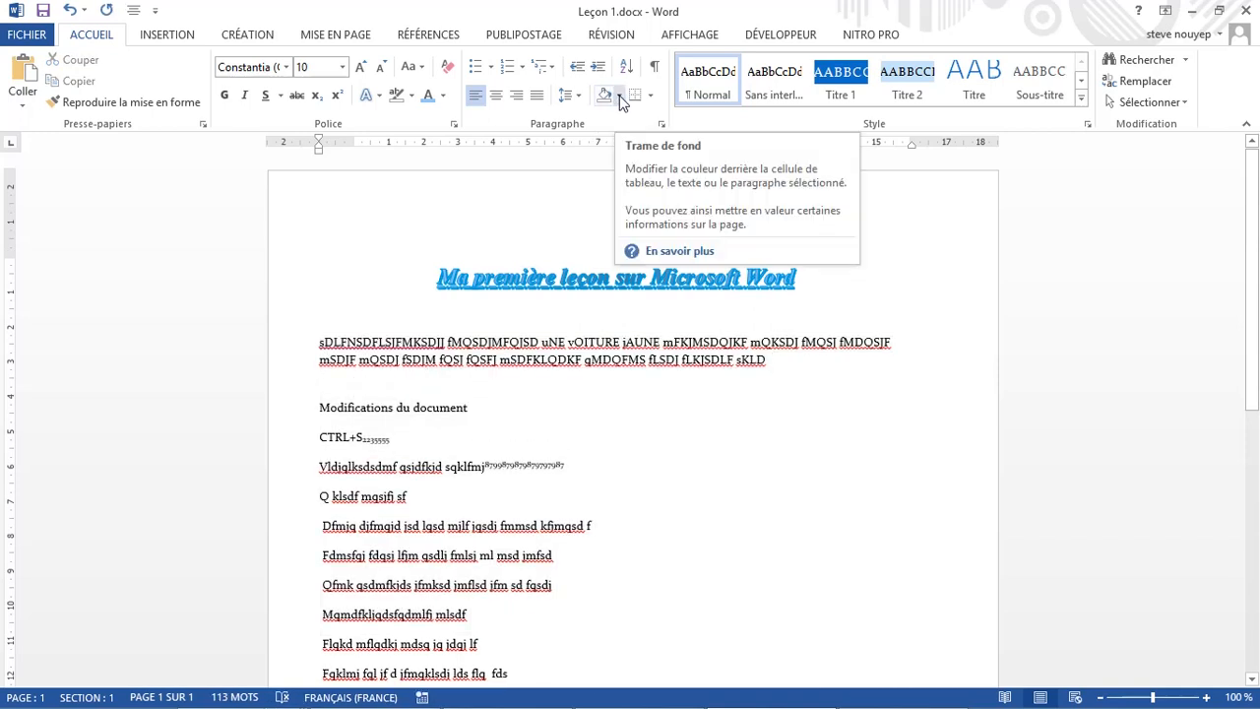
pyautogui.tripleClick(482, 340)
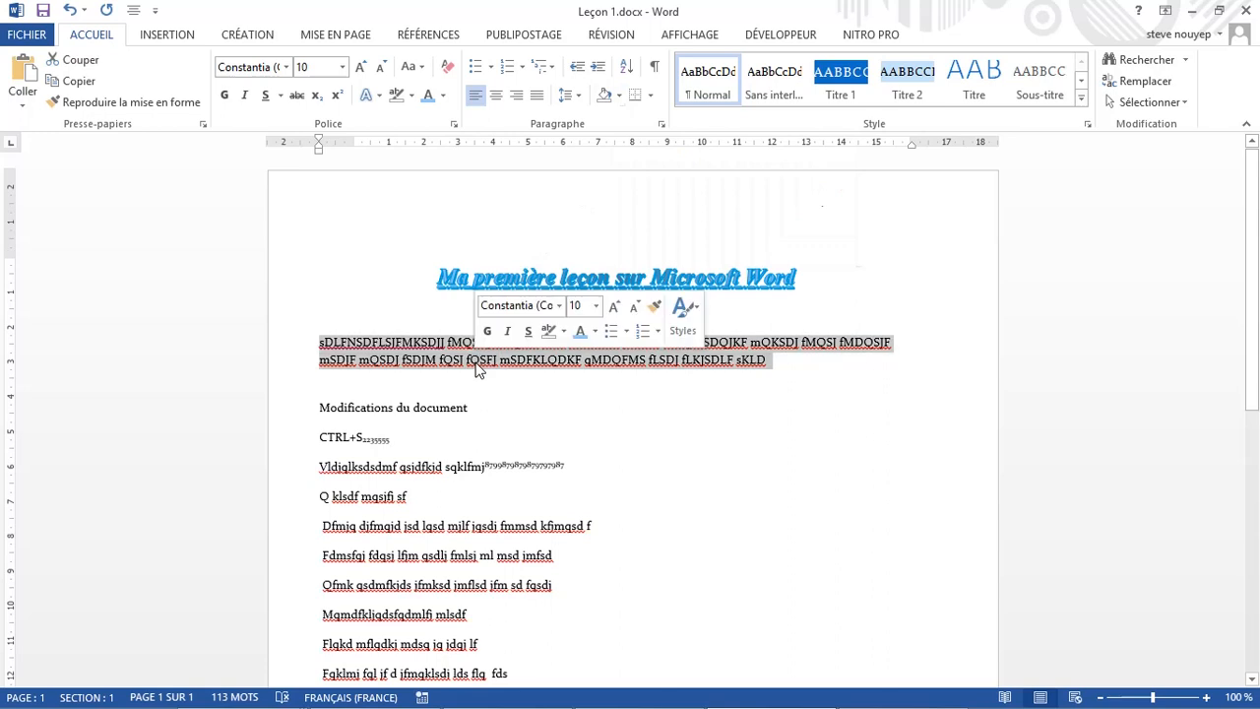
pyautogui.click(618, 97)
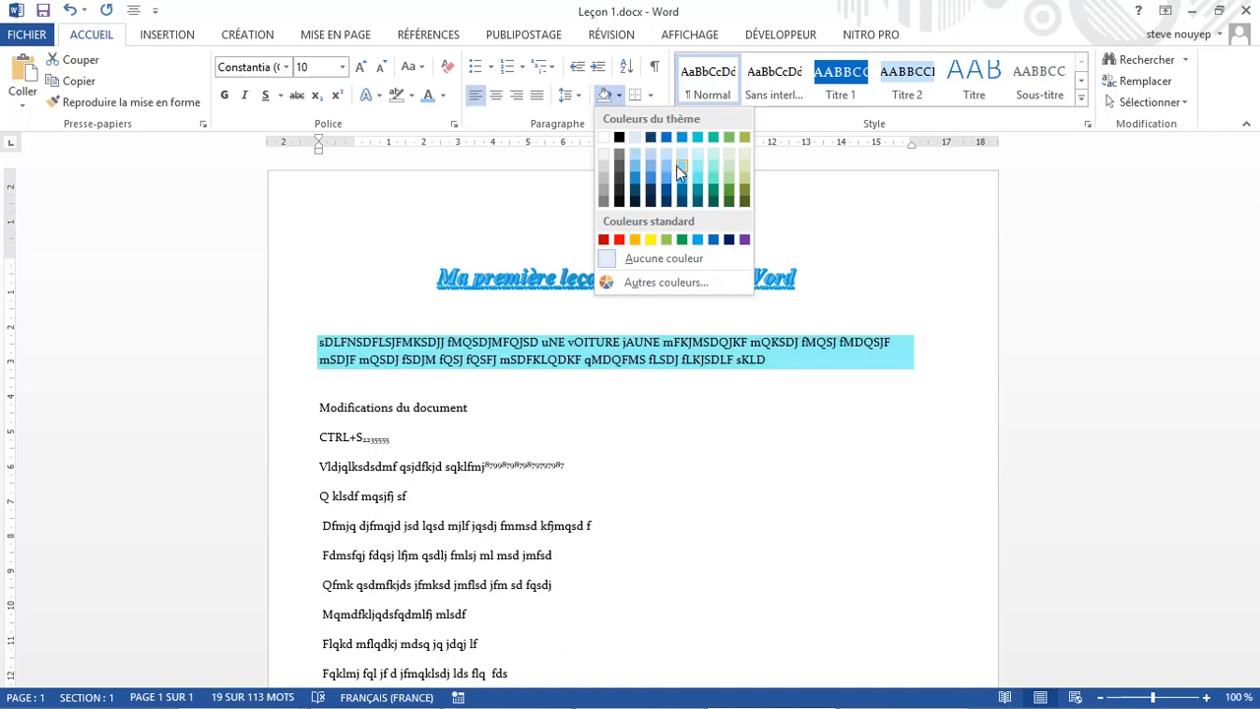
pyautogui.click(625, 186)
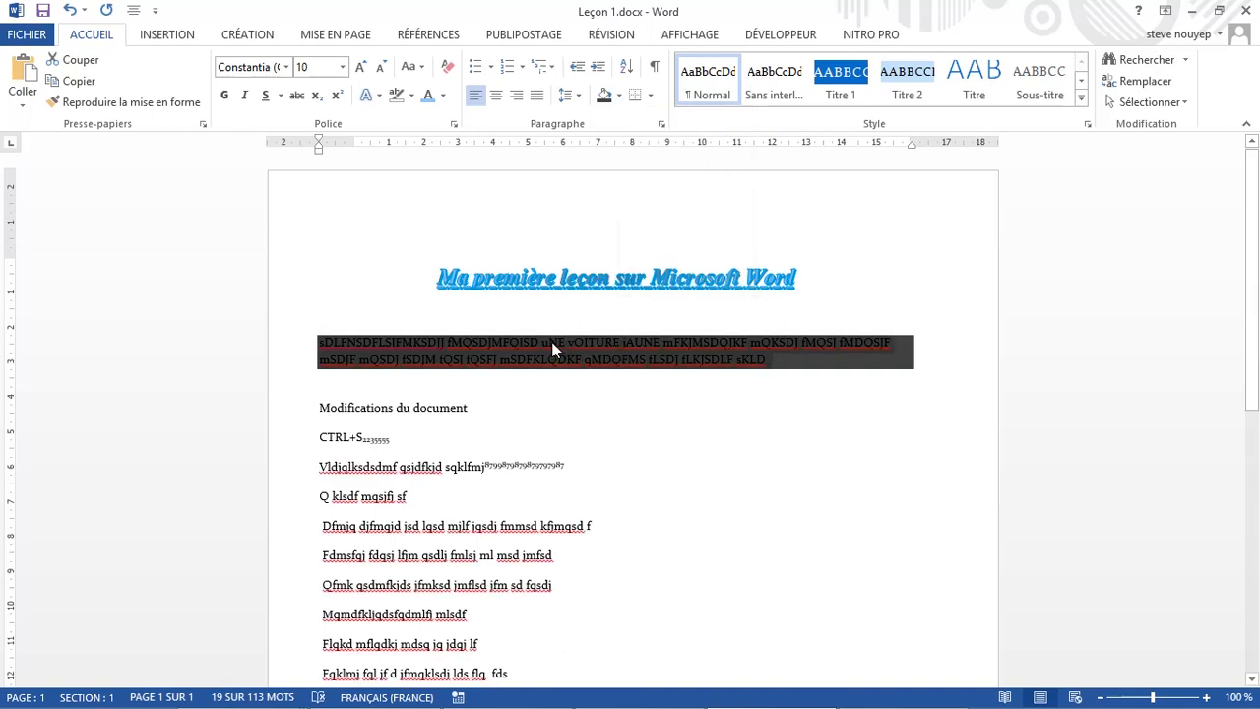
# Step: Remove the background shading from the first body paragraph below the title
pyautogui.click(618, 94)
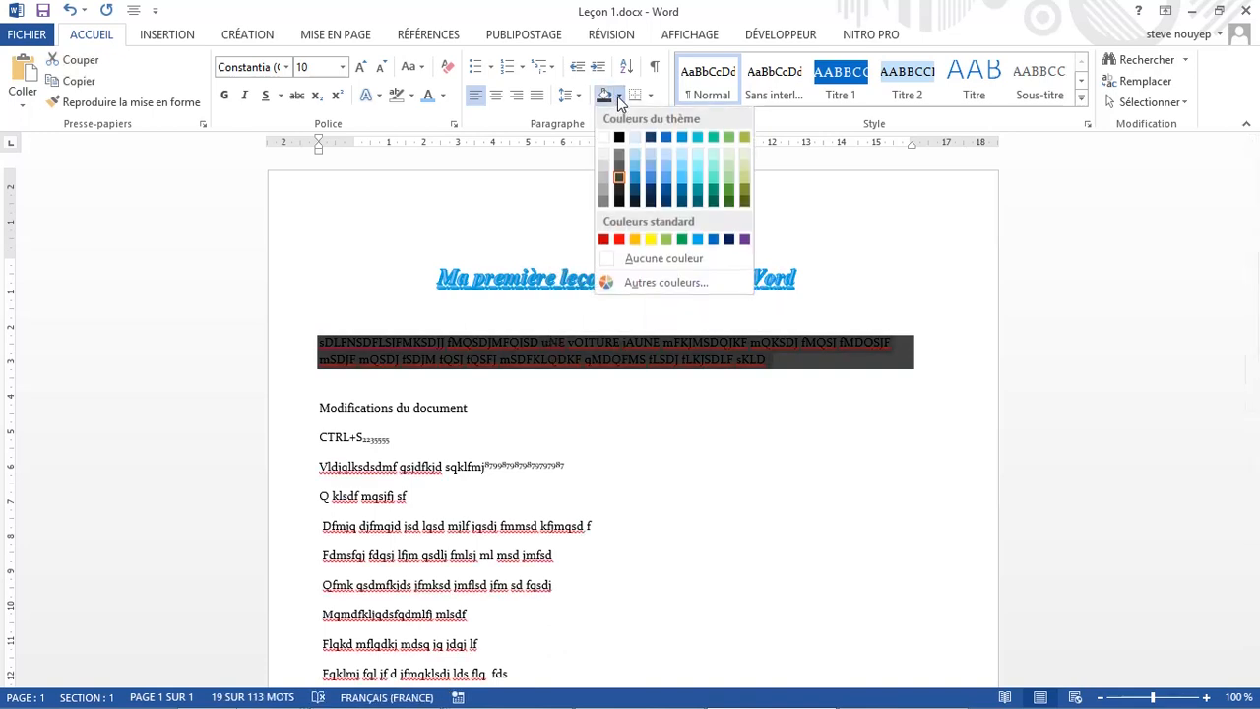
pyautogui.click(632, 258)
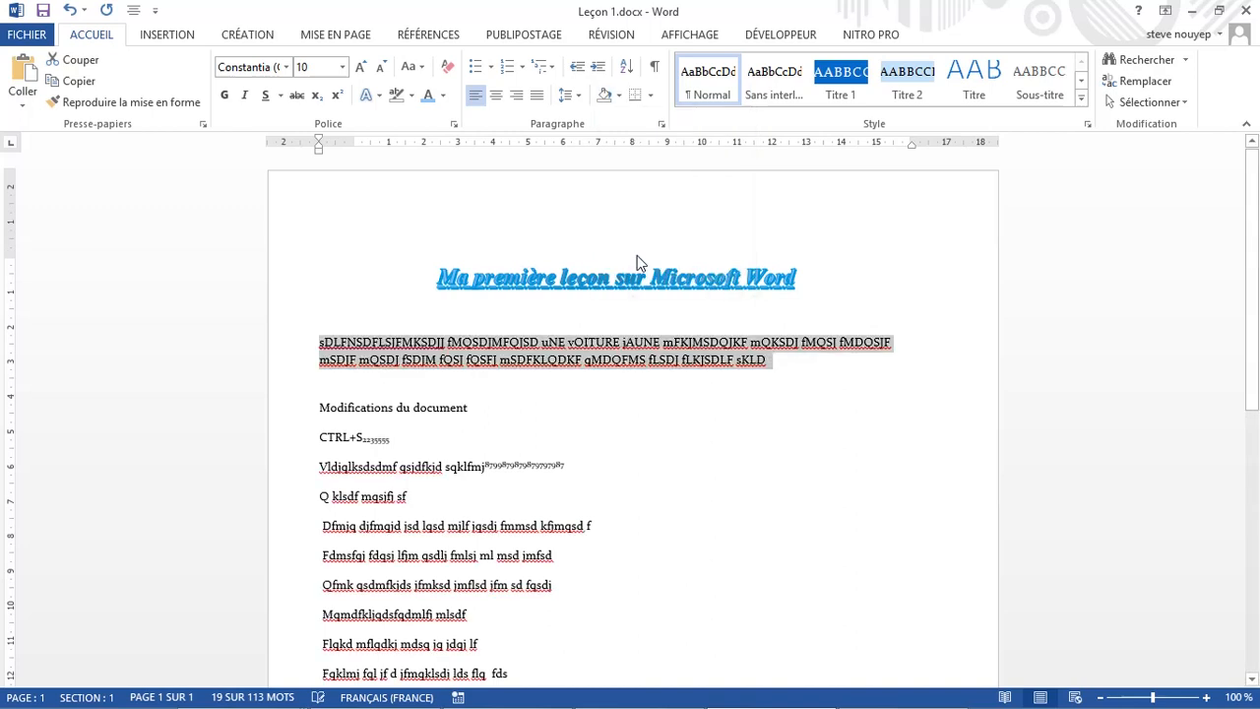
pyautogui.click(602, 370)
# Step: Shade the first body paragraph with a custom purple of red 160, green 123, blue 183
pyautogui.tripleClick(600, 366)
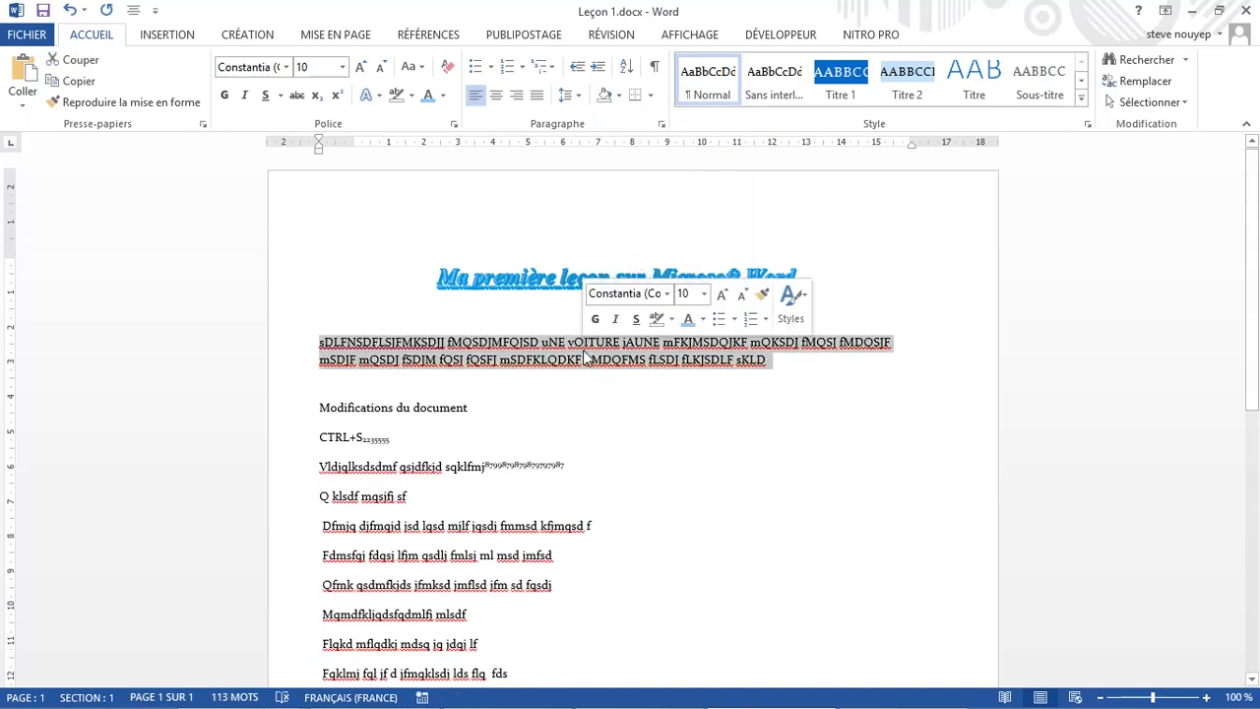
pyautogui.click(617, 95)
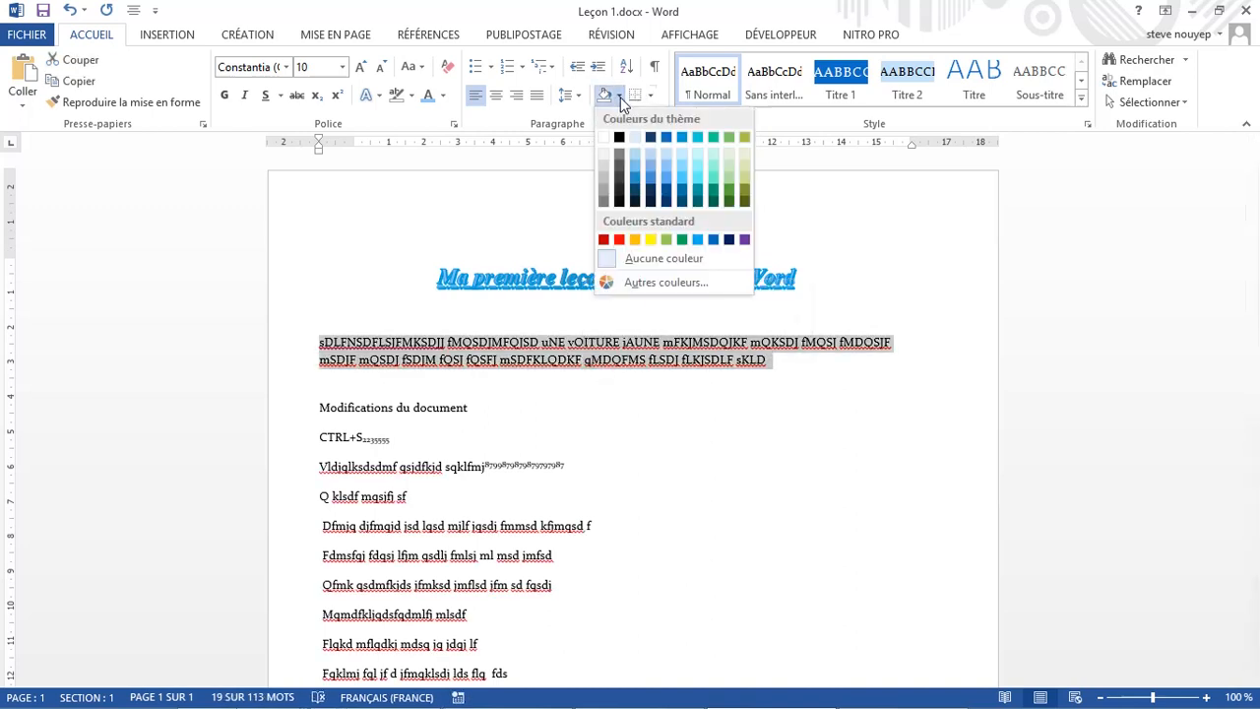
pyautogui.click(644, 283)
pyautogui.click(580, 330)
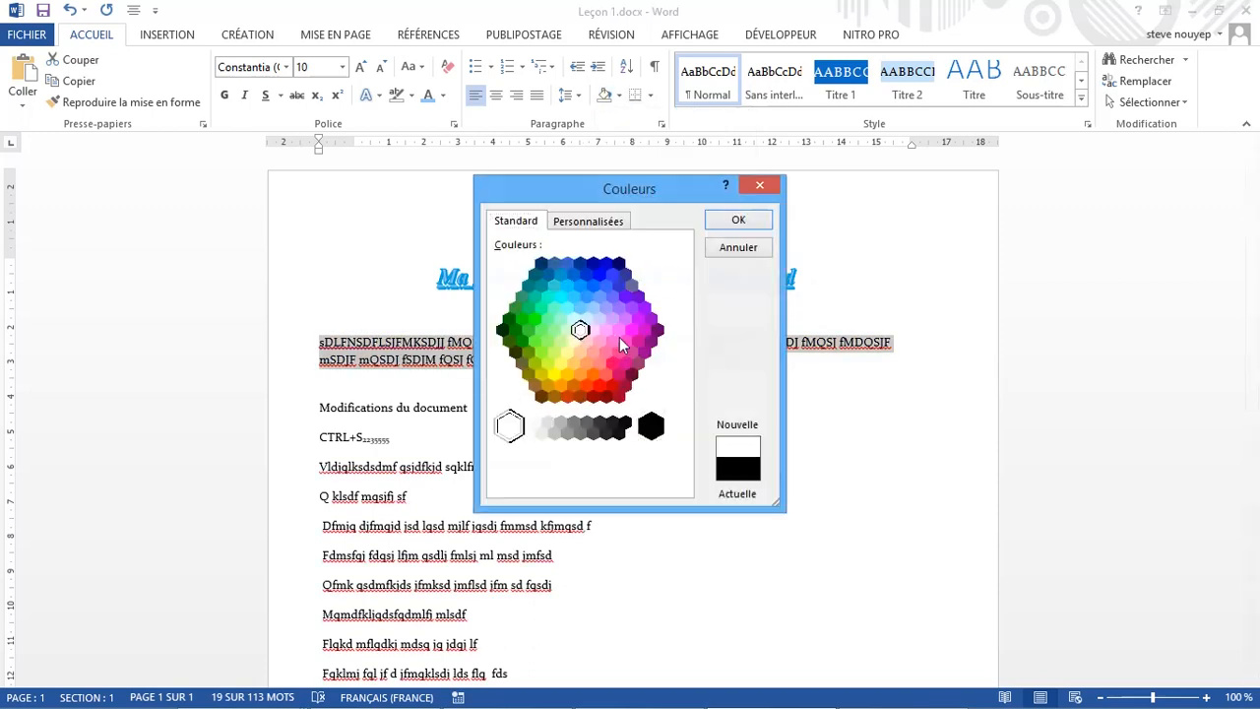
pyautogui.click(622, 345)
pyautogui.click(588, 222)
pyautogui.click(564, 292)
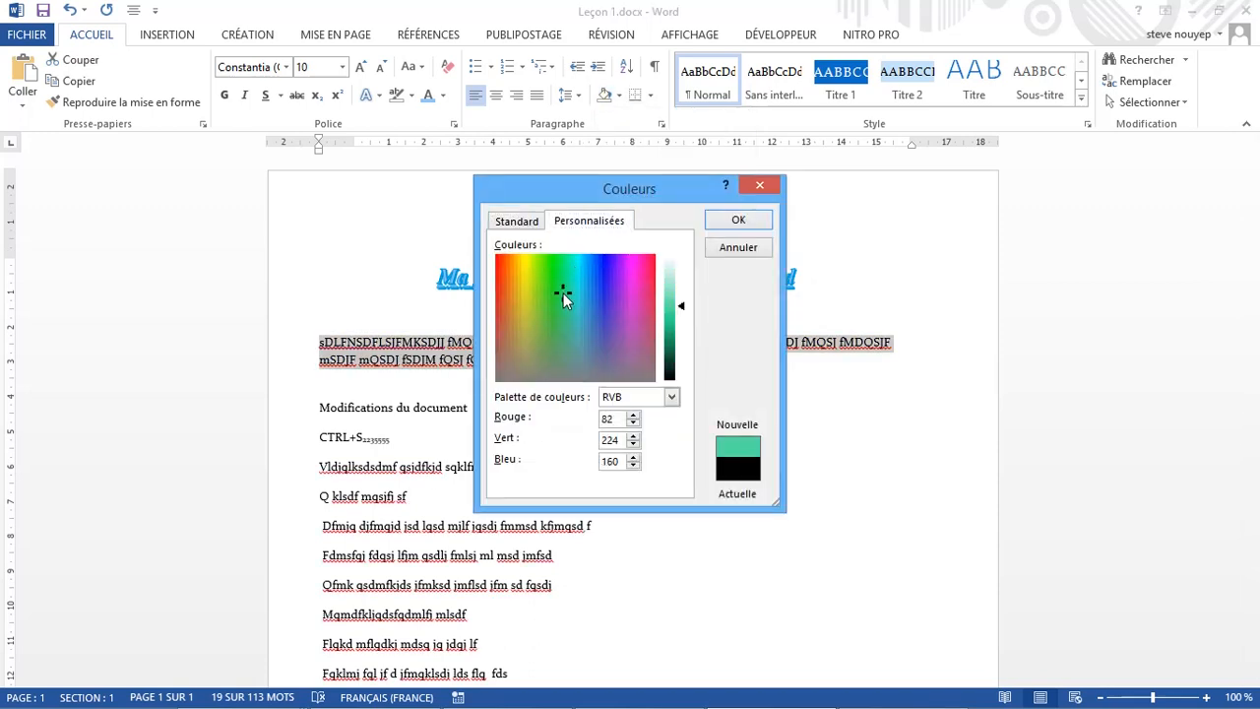
pyautogui.moveTo(563, 293); pyautogui.dragTo(617, 341)
pyautogui.click(741, 225)
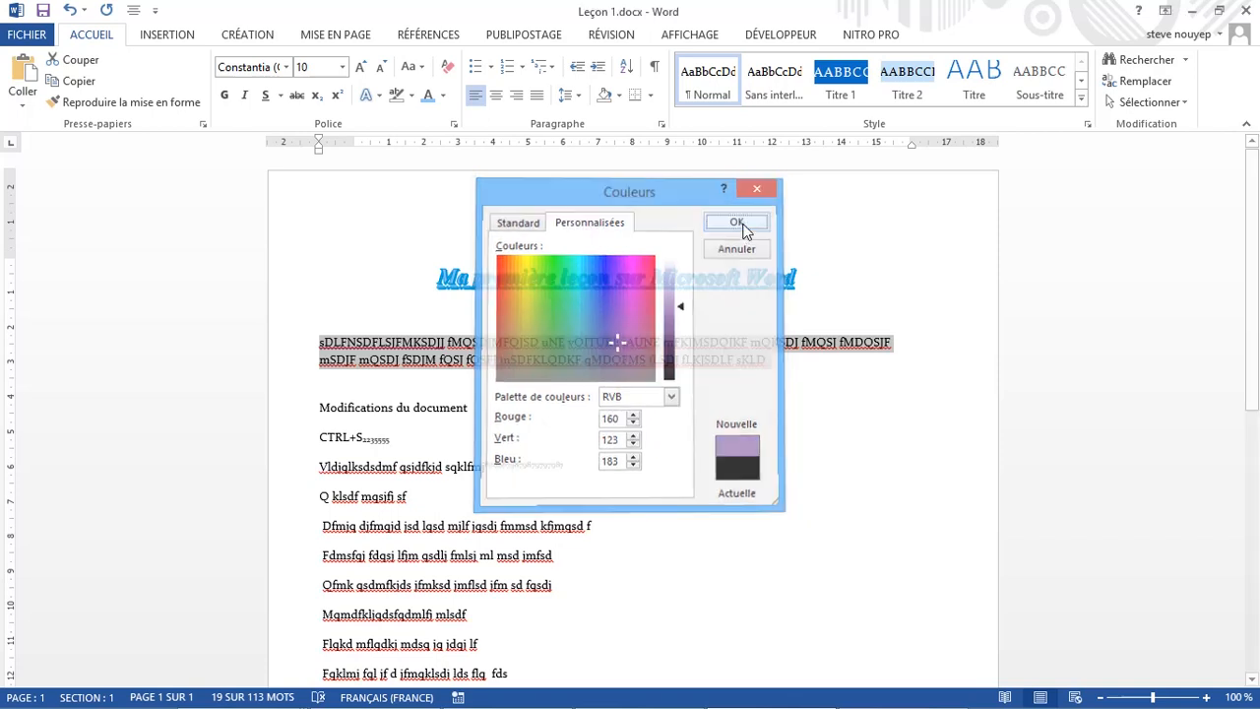
pyautogui.click(606, 384)
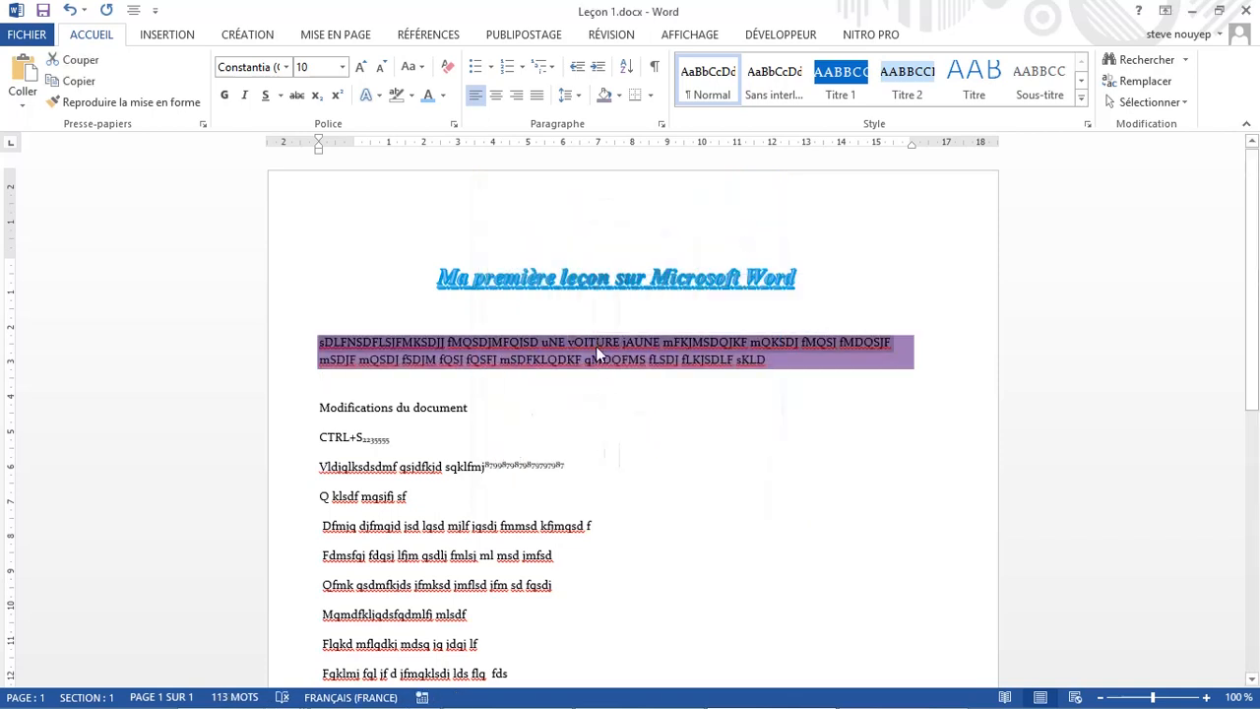
pyautogui.tripleClick(595, 346)
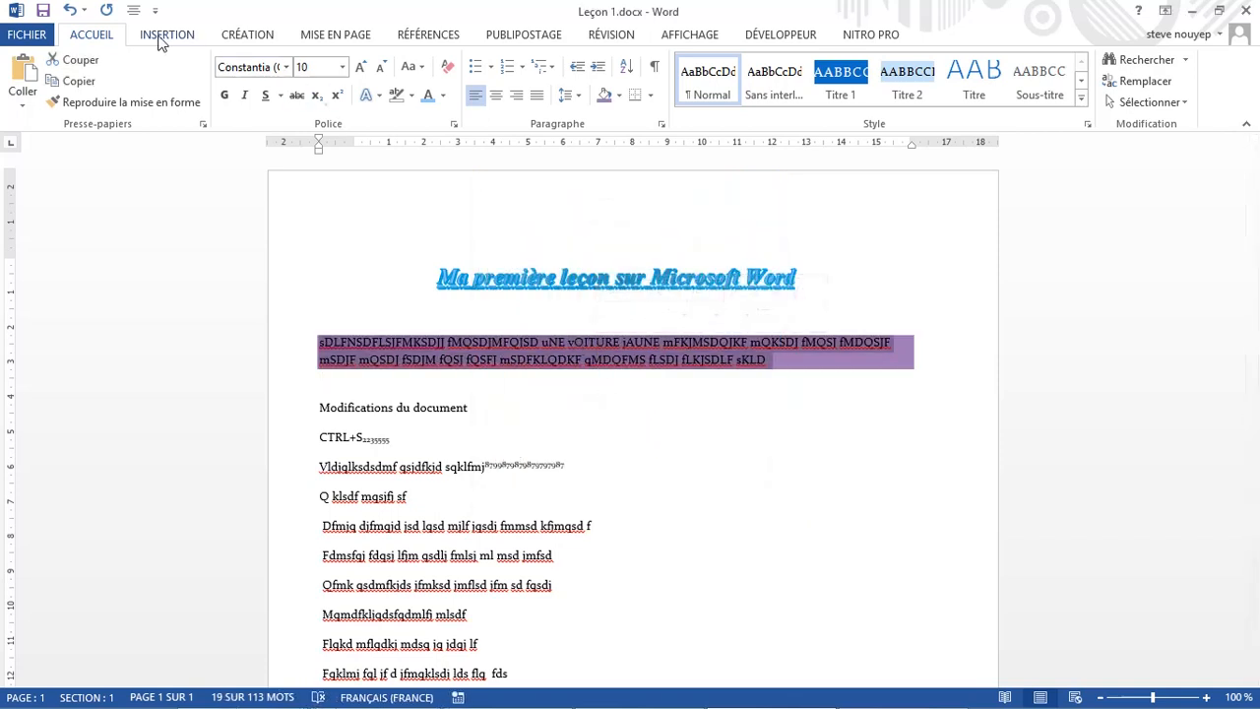
# Step: Undo the last three shading changes on the first body paragraph
pyautogui.click(71, 11)
pyautogui.click(71, 11)
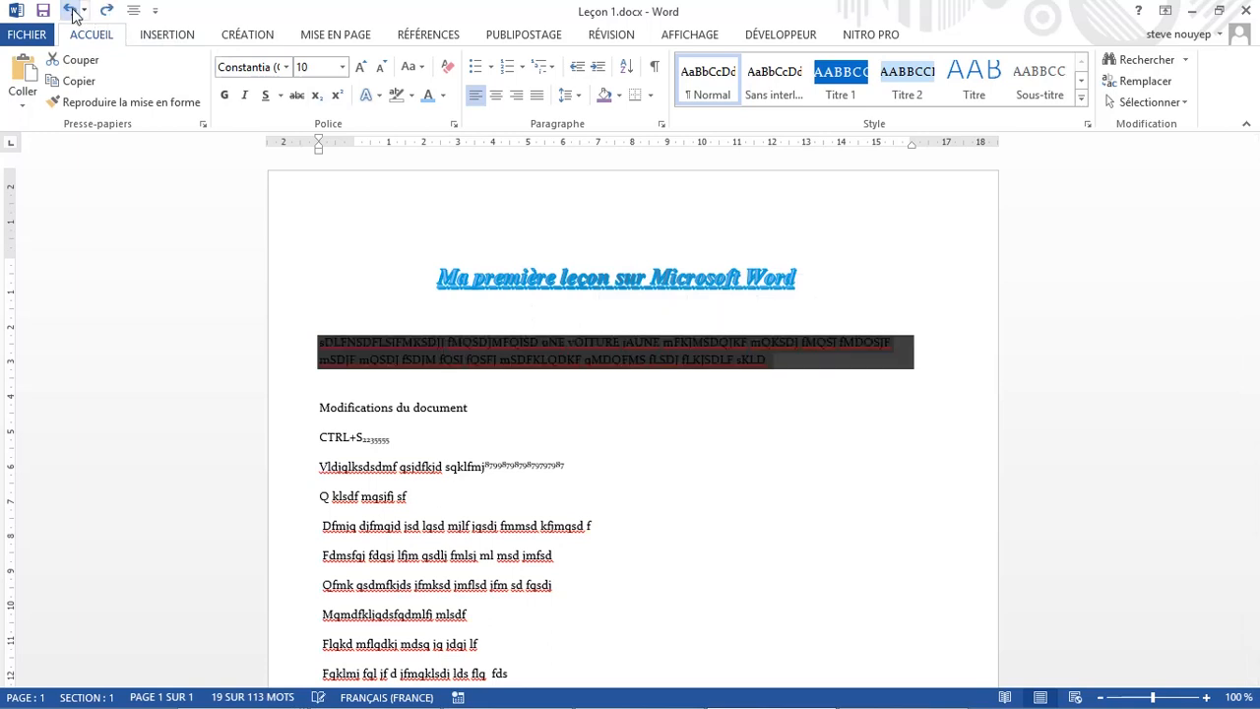
pyautogui.click(71, 10)
pyautogui.click(510, 362)
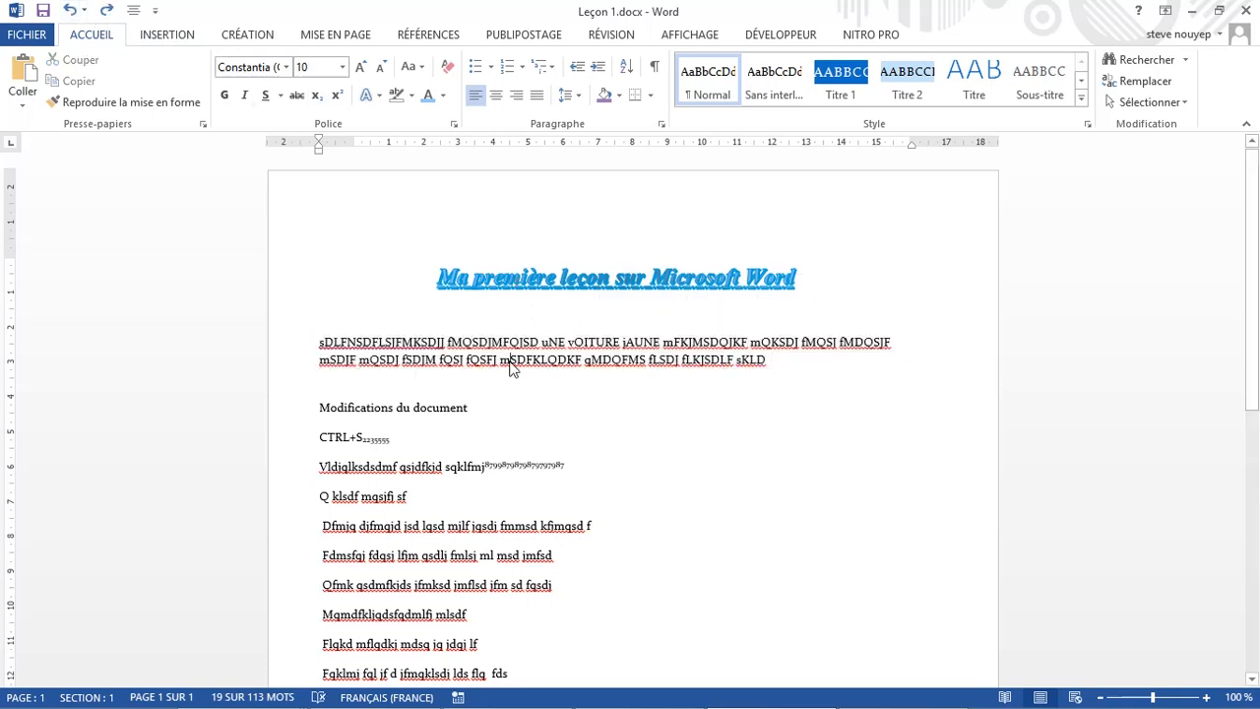
# Step: Set up a blue double-line box border for the title paragraph in the border and shading settings
pyautogui.tripleClick(524, 285)
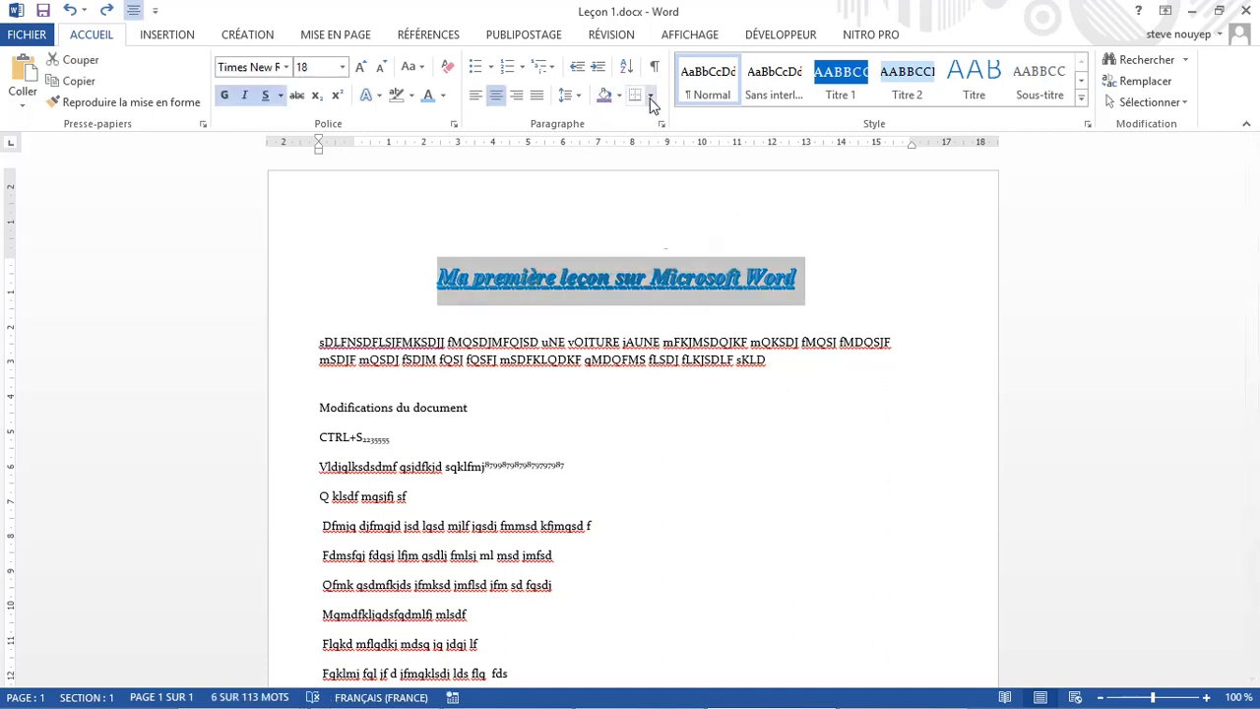
pyautogui.click(650, 95)
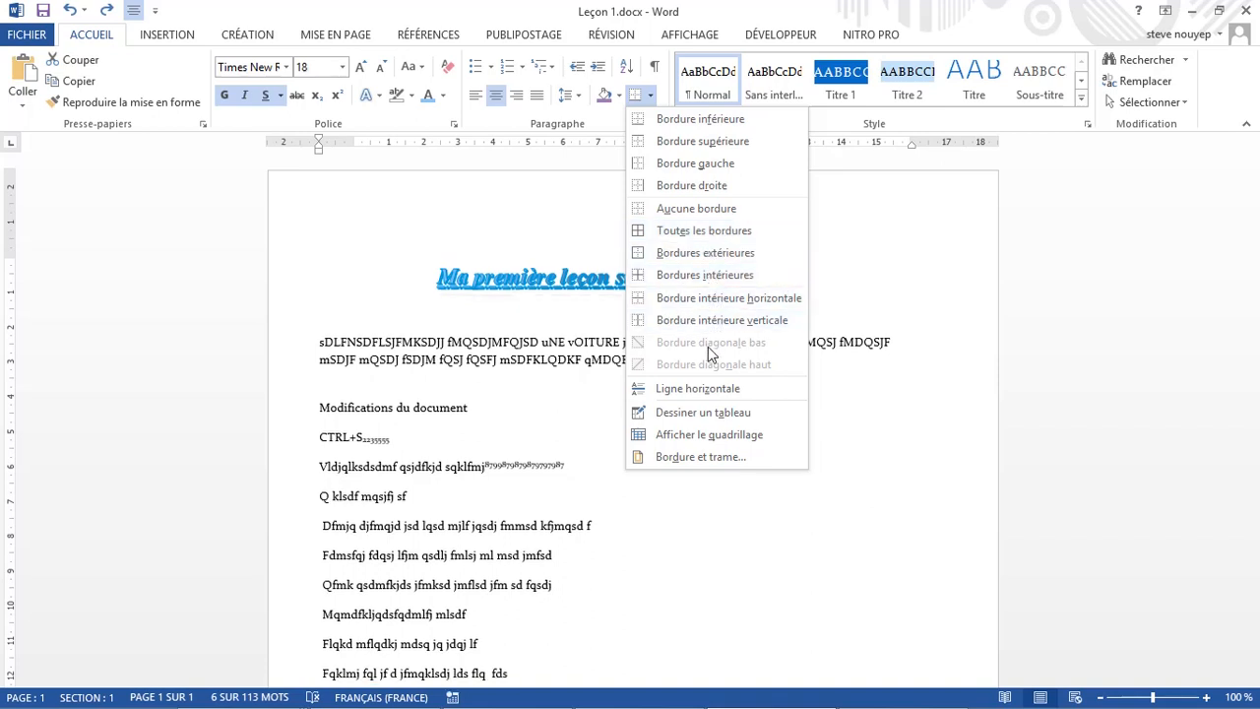
pyautogui.click(686, 458)
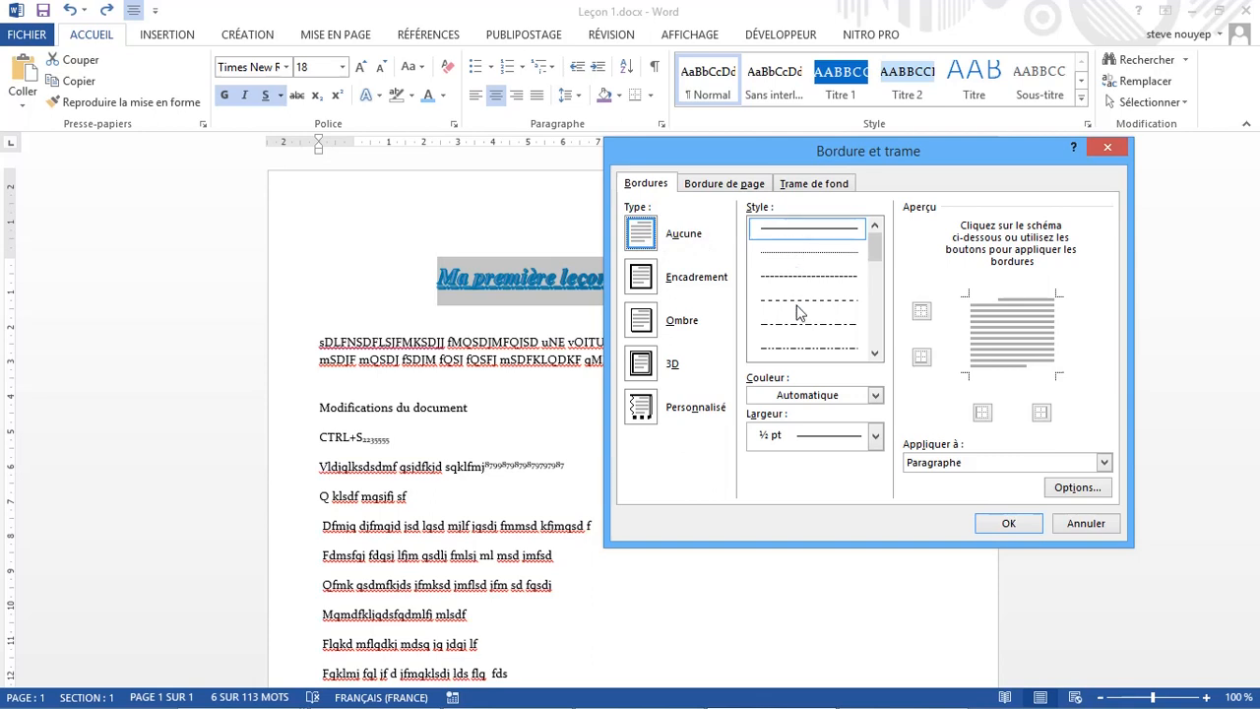
pyautogui.moveTo(874, 251); pyautogui.dragTo(875, 267)
pyautogui.click(810, 277)
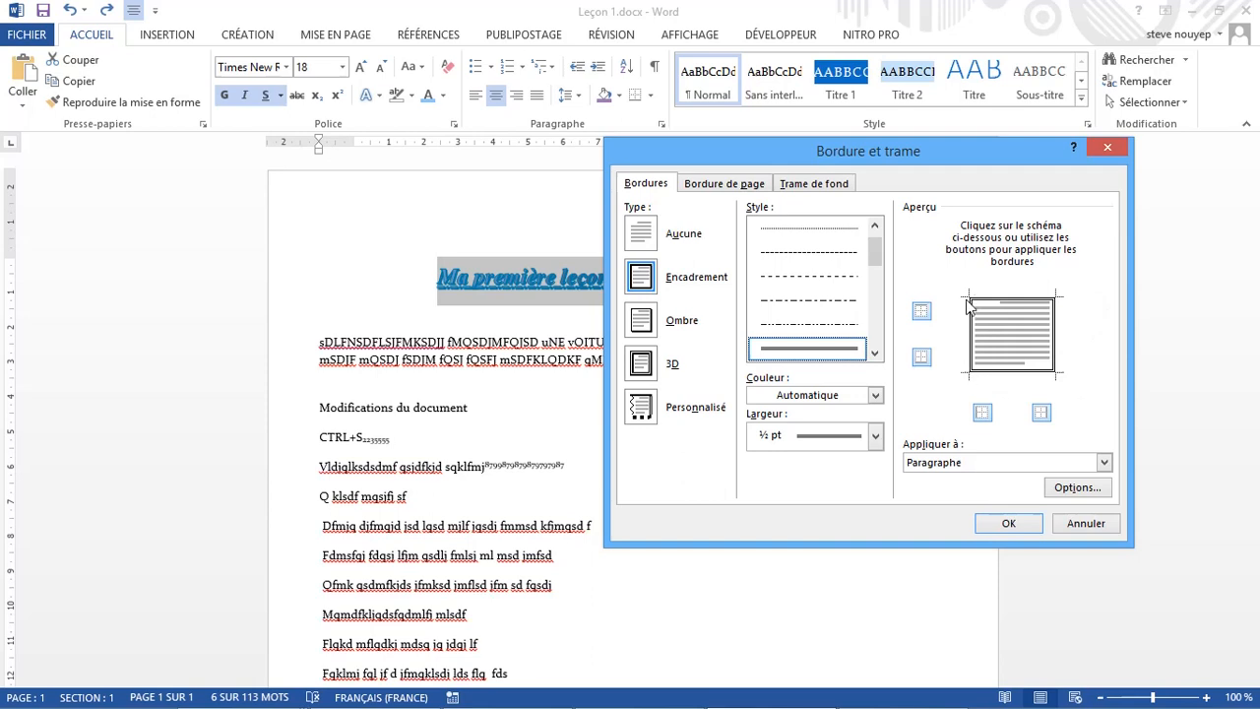
pyautogui.click(876, 396)
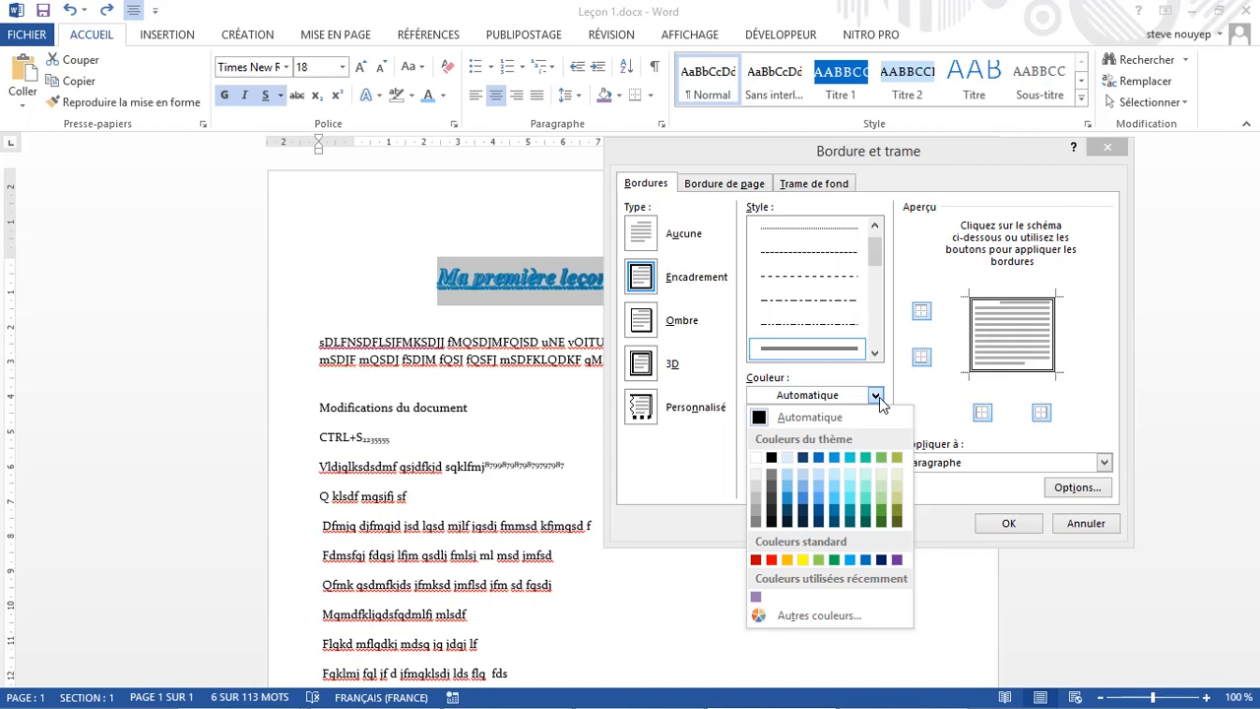
pyautogui.click(822, 468)
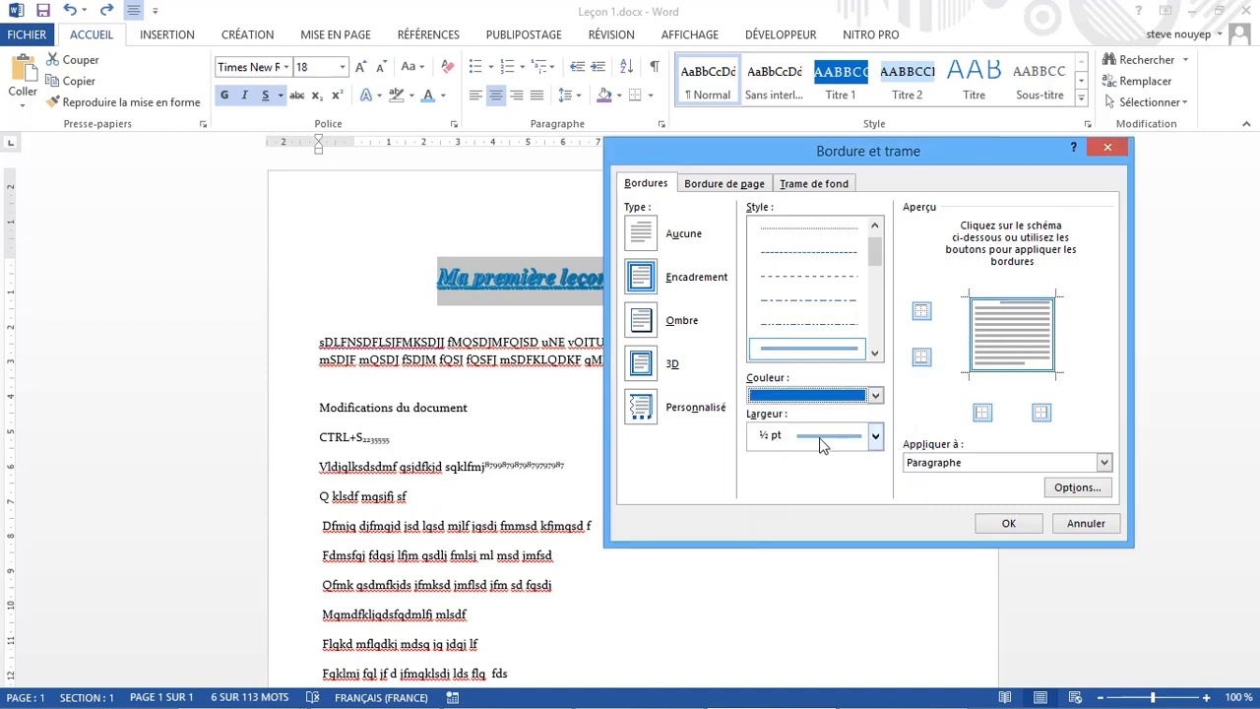
# Step: Try a border width of 2 ¼ pt and switch it to a thinner width
pyautogui.click(875, 438)
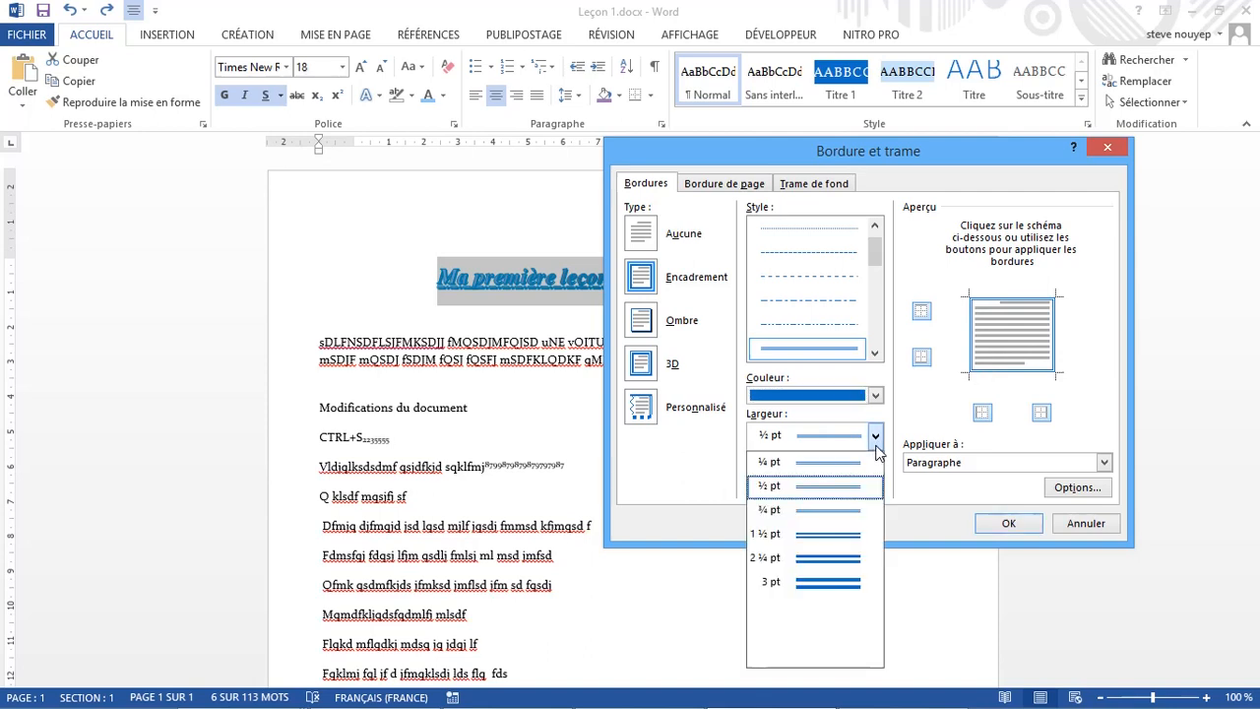
pyautogui.click(822, 559)
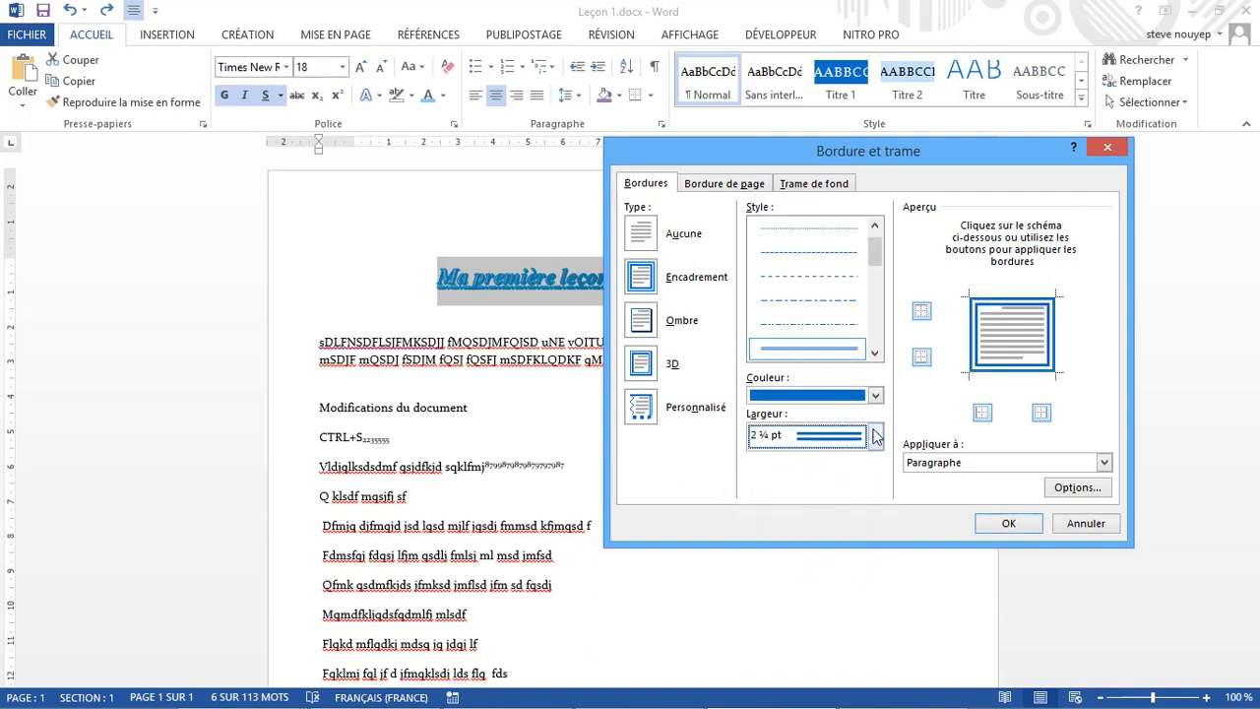
pyautogui.click(876, 437)
pyautogui.click(822, 481)
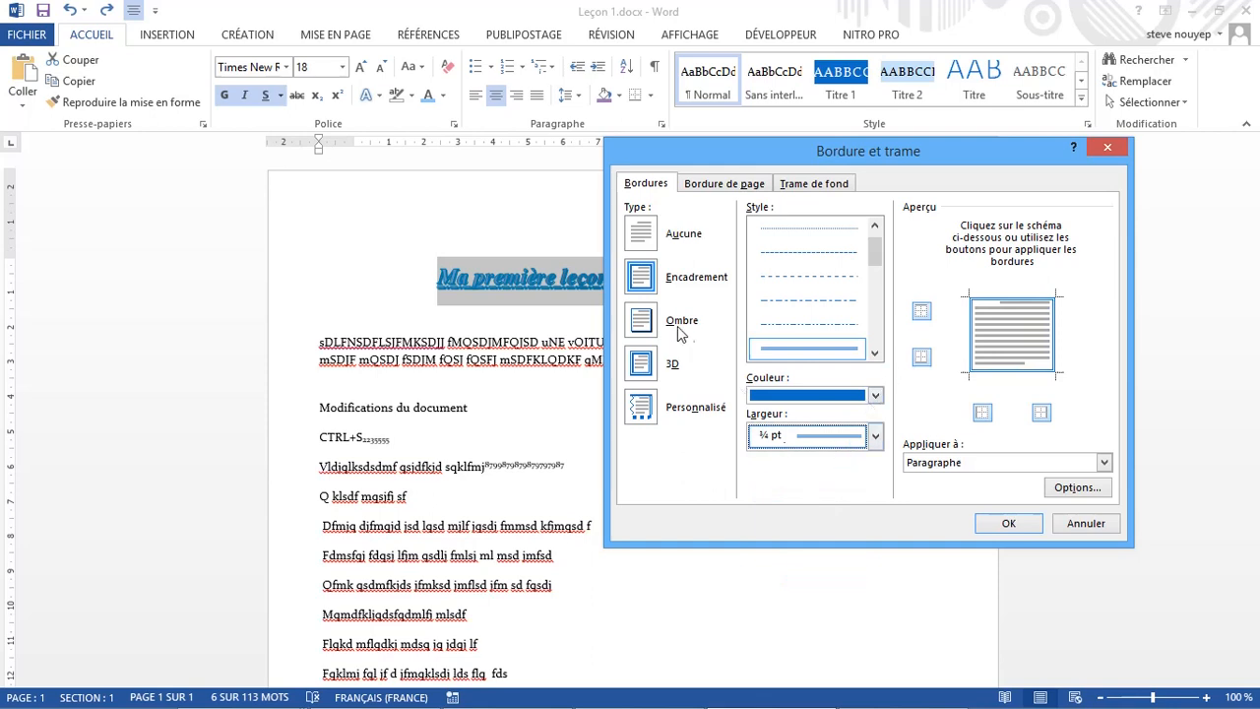
# Step: Try the shadow border type, toggle individual sides in the preview, and reselect the shadow type
pyautogui.click(641, 322)
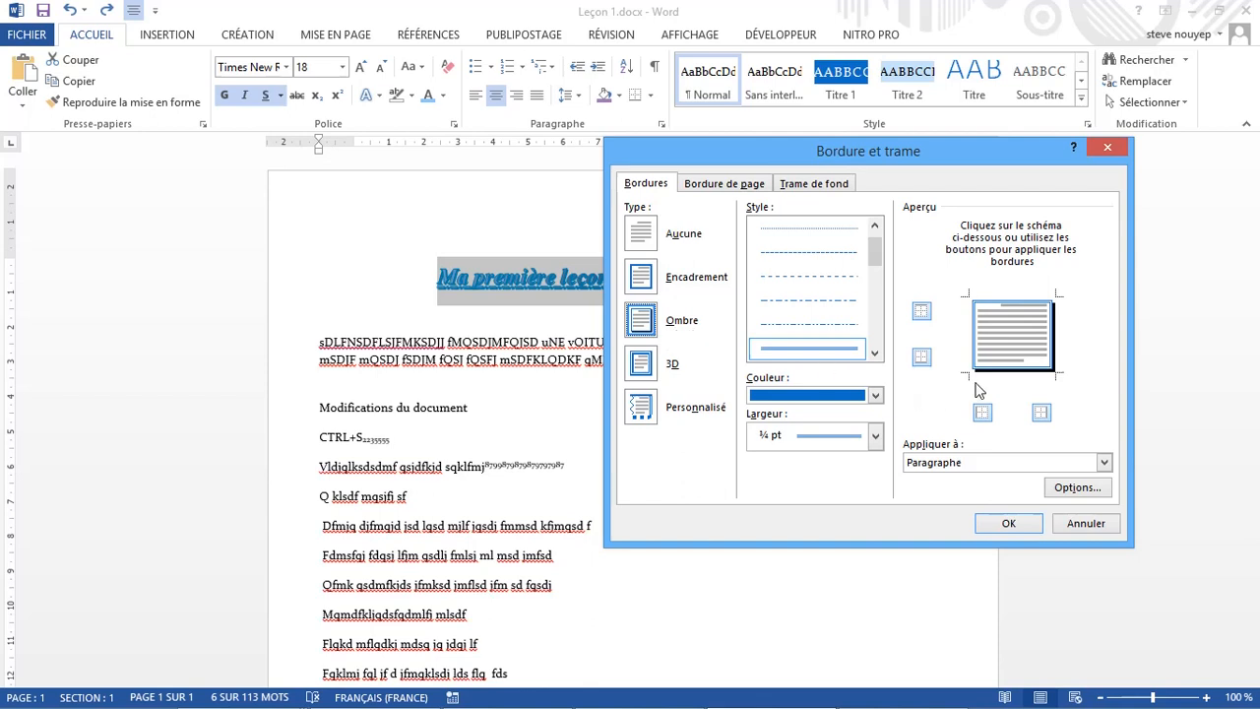
pyautogui.click(1055, 367)
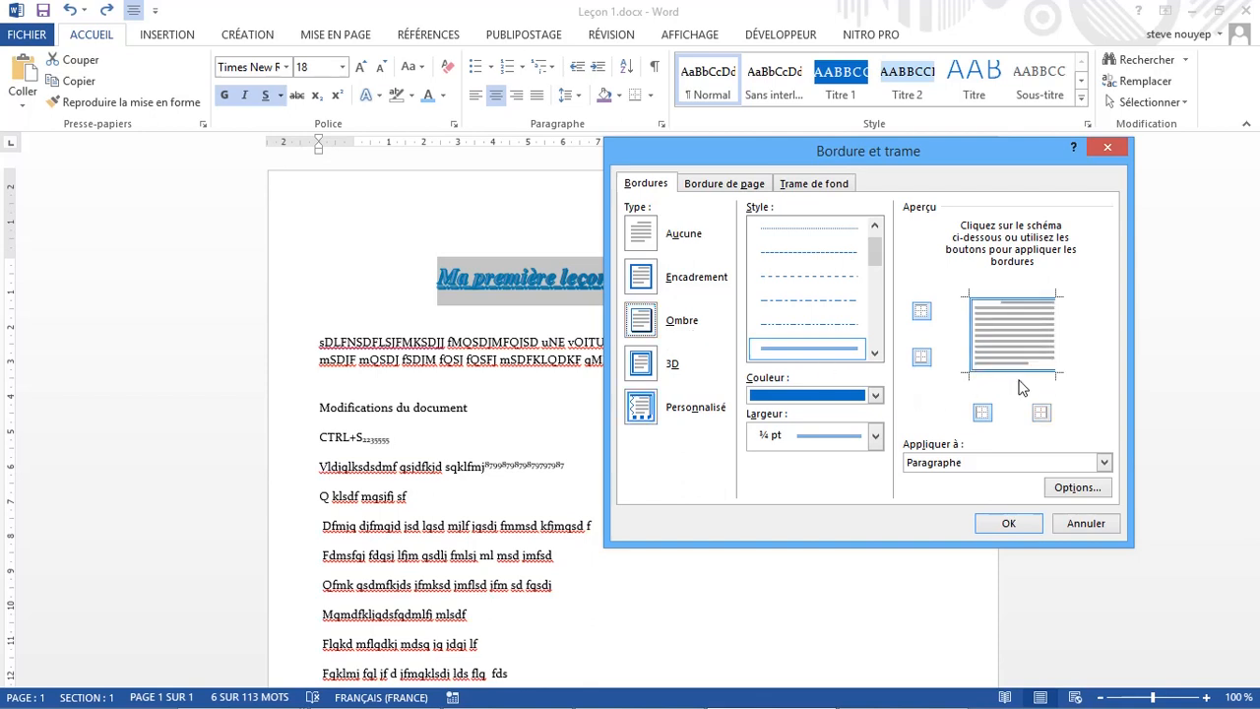
pyautogui.click(1020, 380)
pyautogui.click(1020, 380)
pyautogui.click(1020, 380)
pyautogui.click(1011, 378)
pyautogui.click(1054, 336)
pyautogui.click(650, 338)
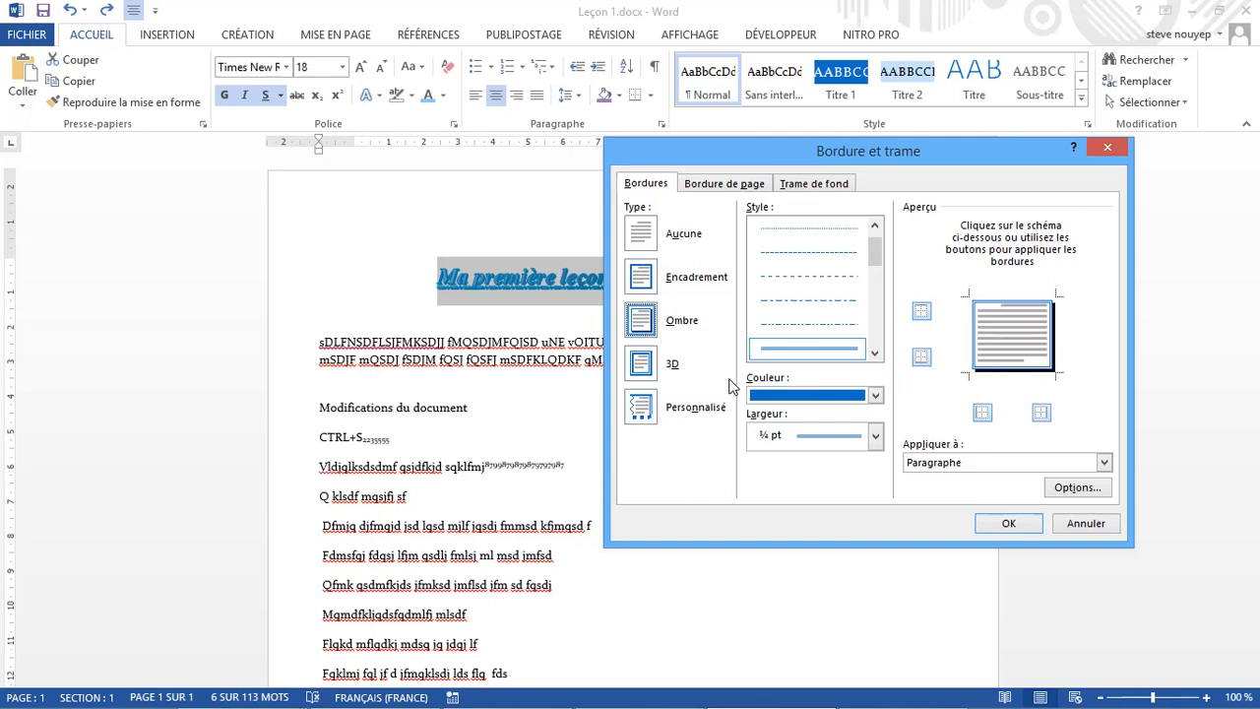
# Step: Try the 3D and custom border types and remove the left and right sides in the preview
pyautogui.click(643, 367)
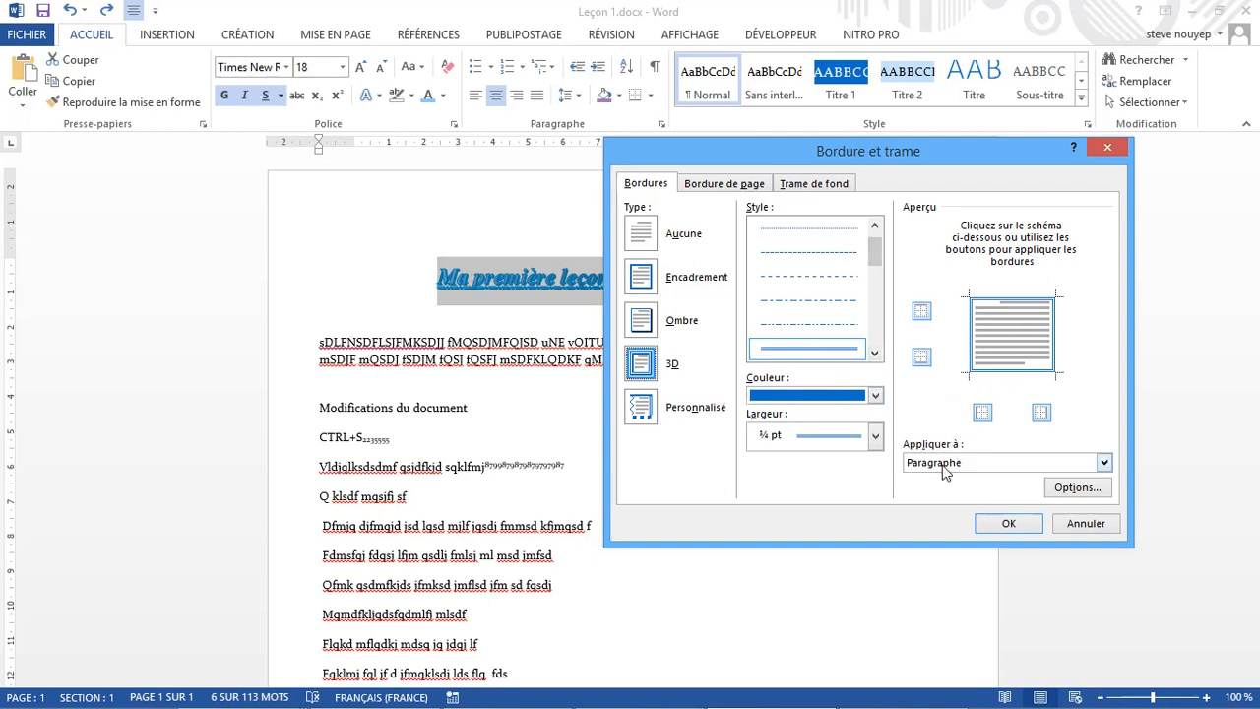
pyautogui.click(641, 408)
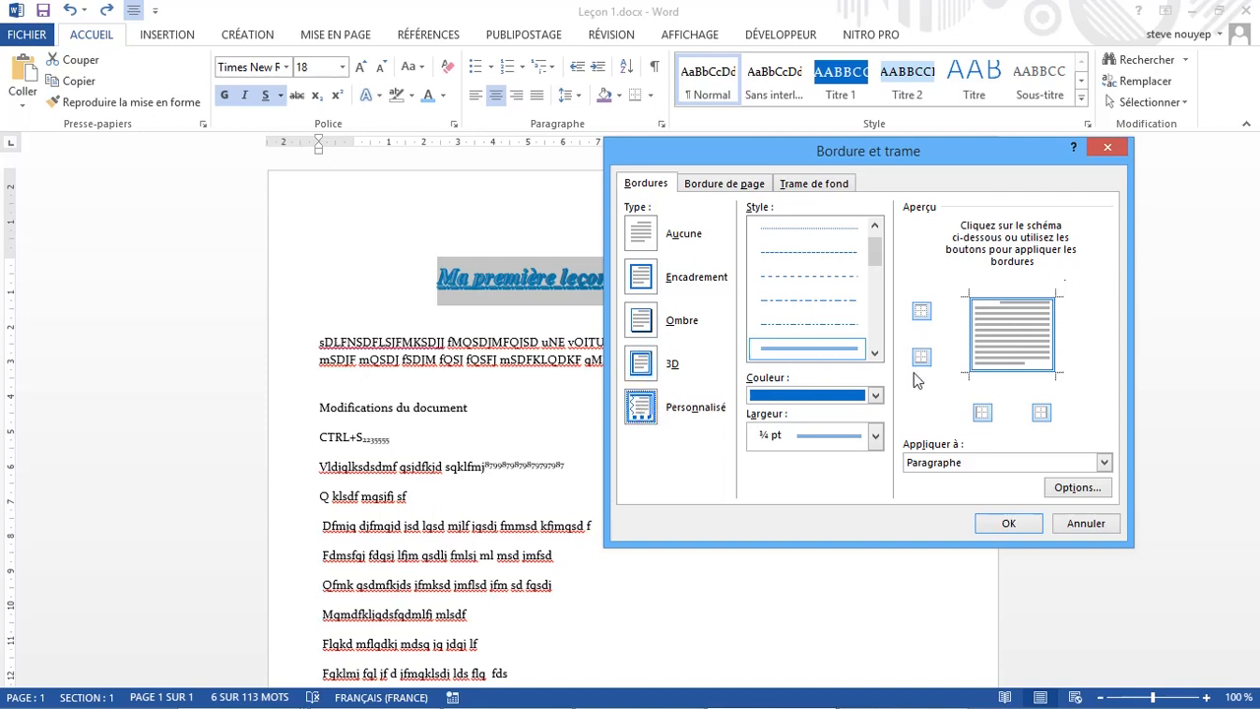
pyautogui.click(972, 349)
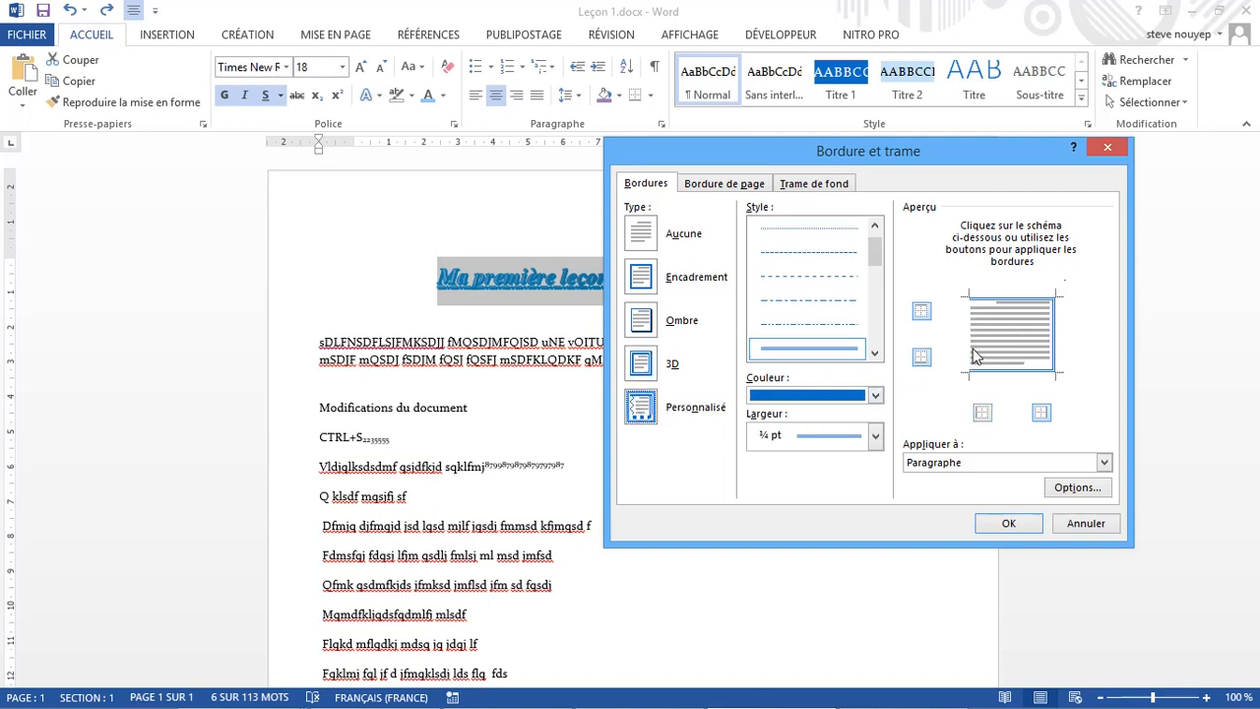
pyautogui.click(1053, 336)
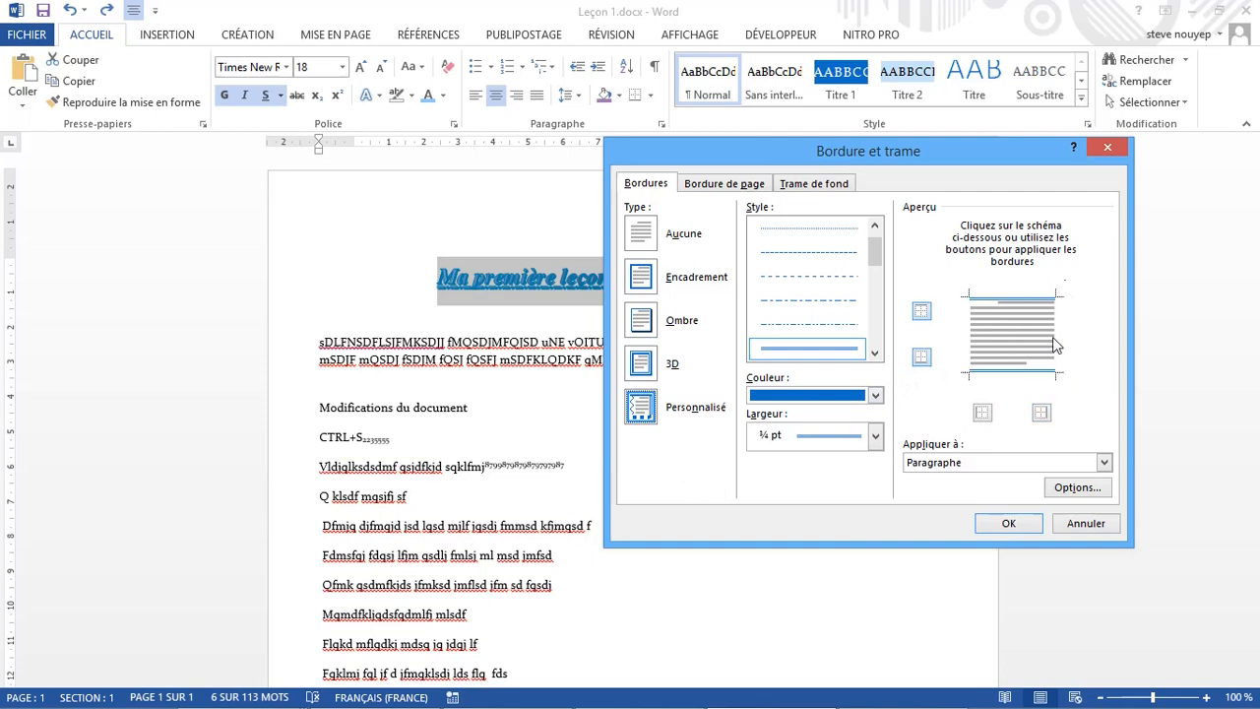
# Step: Pick the thick 3 pt line style and set the title's border type to shadow
pyautogui.click(876, 355)
pyautogui.click(809, 349)
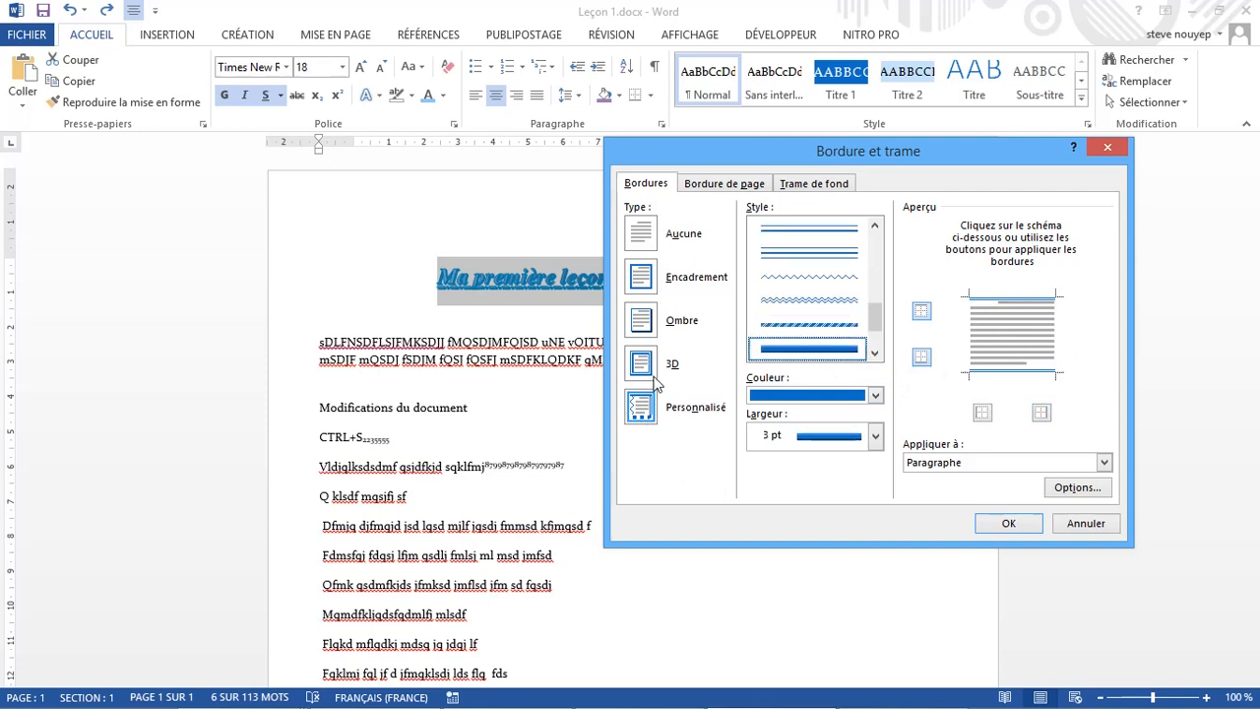
pyautogui.click(640, 406)
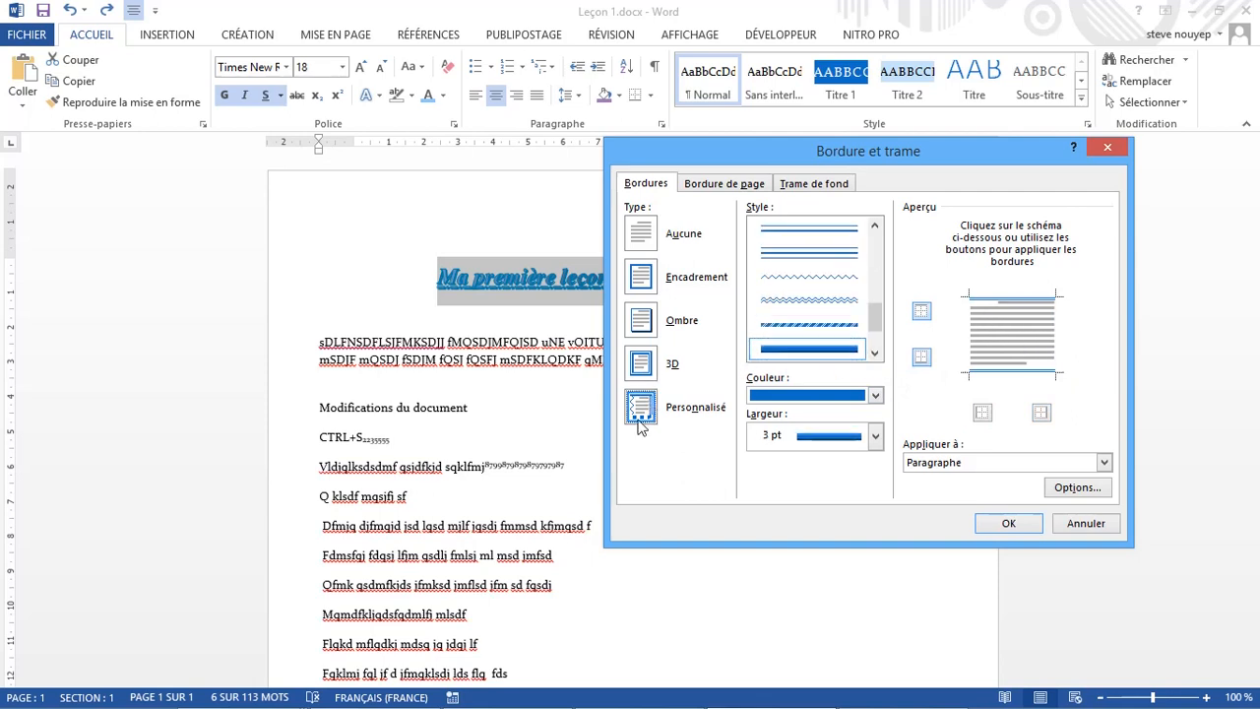
pyautogui.click(641, 325)
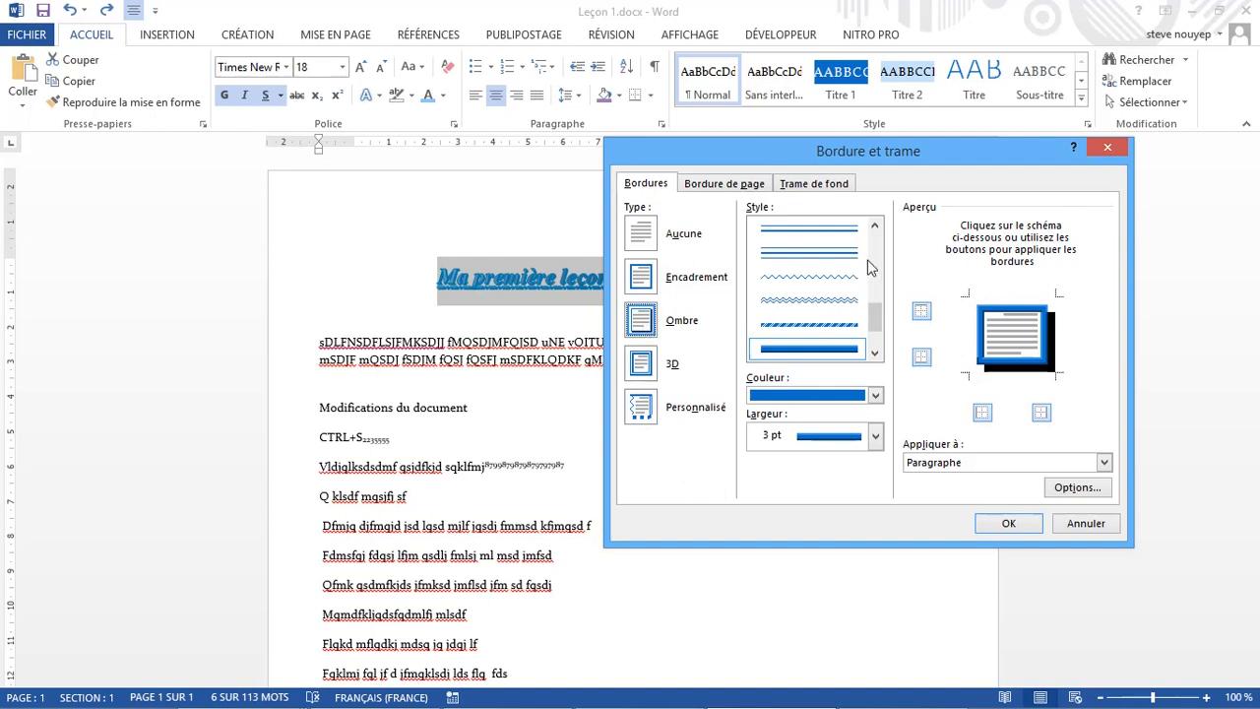
# Step: Choose the 3 pt style with two thin lines and apply the blue shadow border to the title
pyautogui.click(874, 225)
pyautogui.click(875, 226)
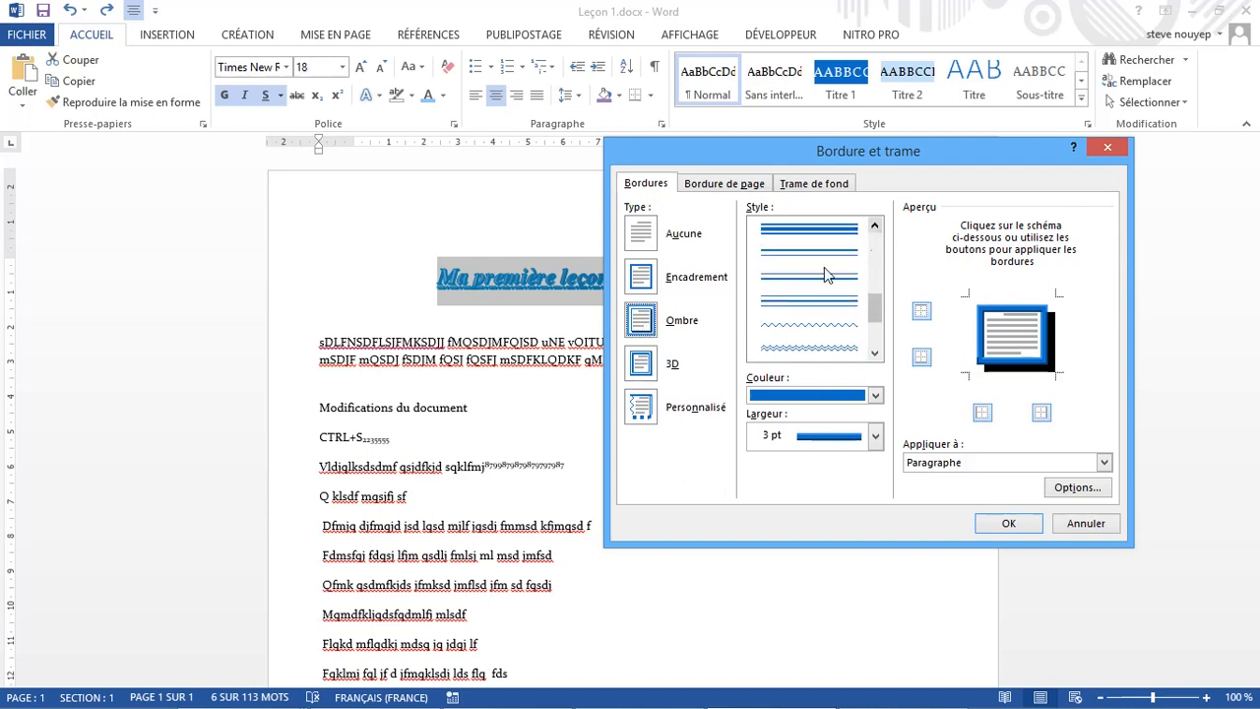
pyautogui.click(813, 263)
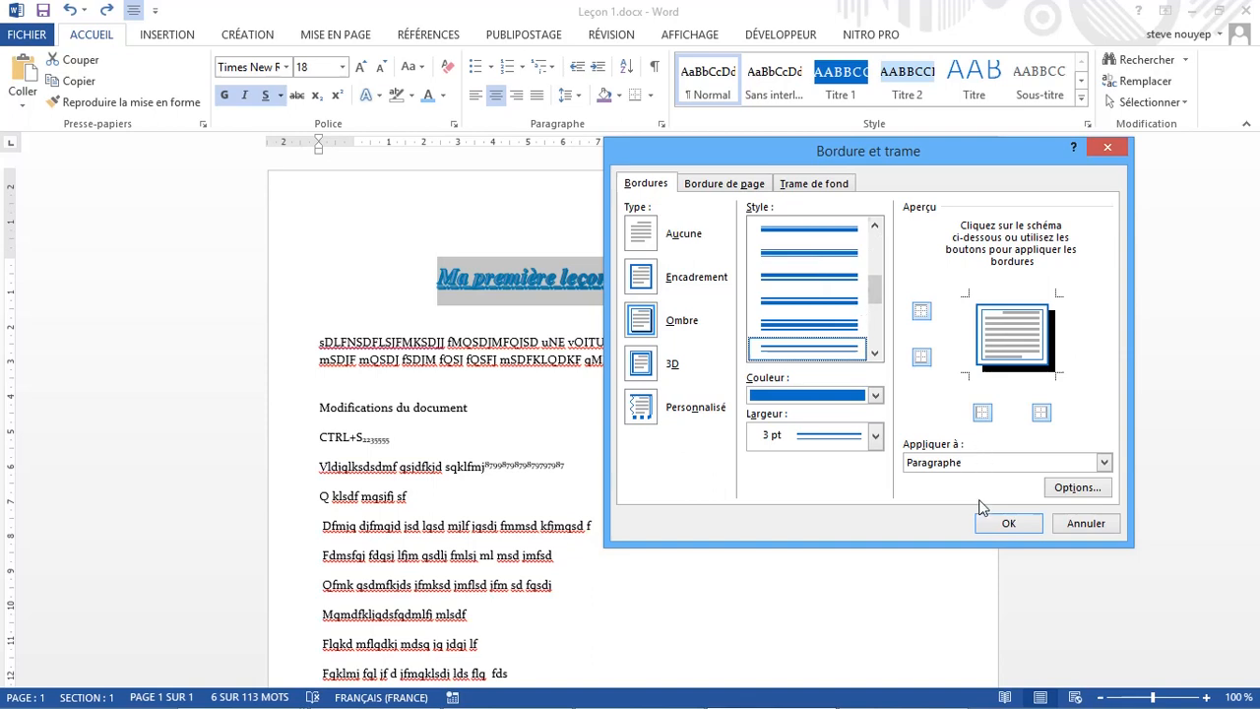
pyautogui.click(1006, 524)
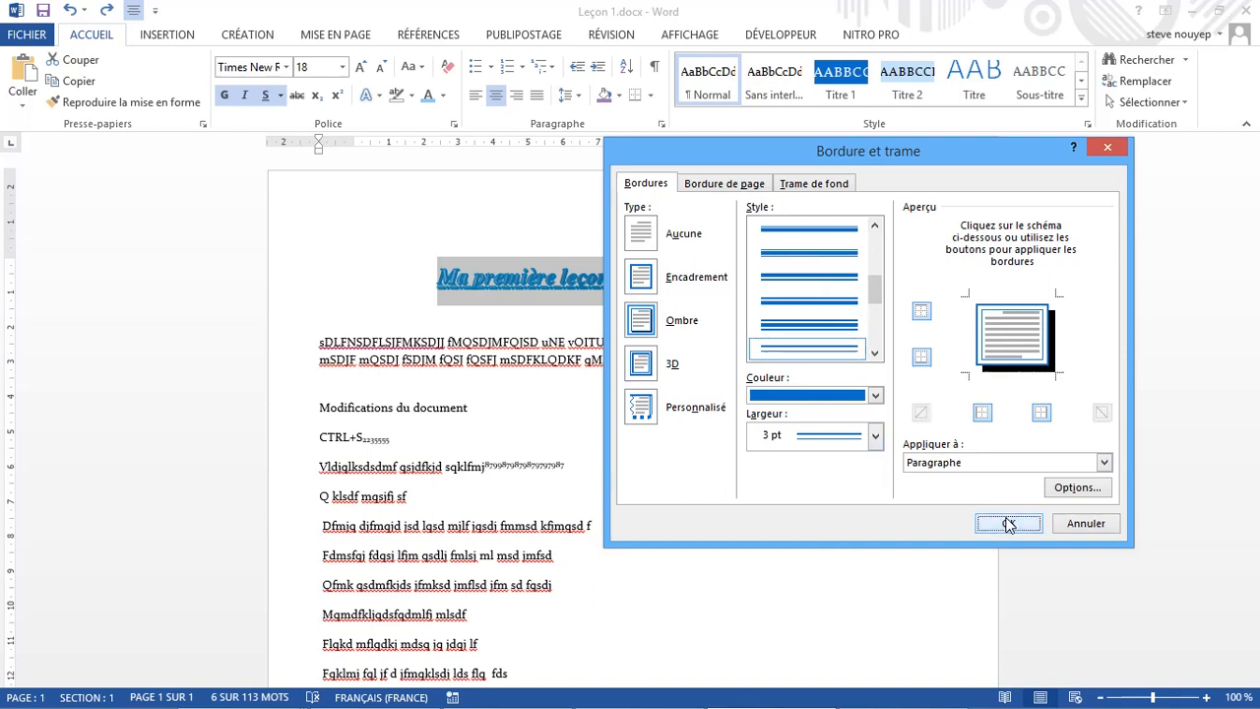
pyautogui.click(523, 344)
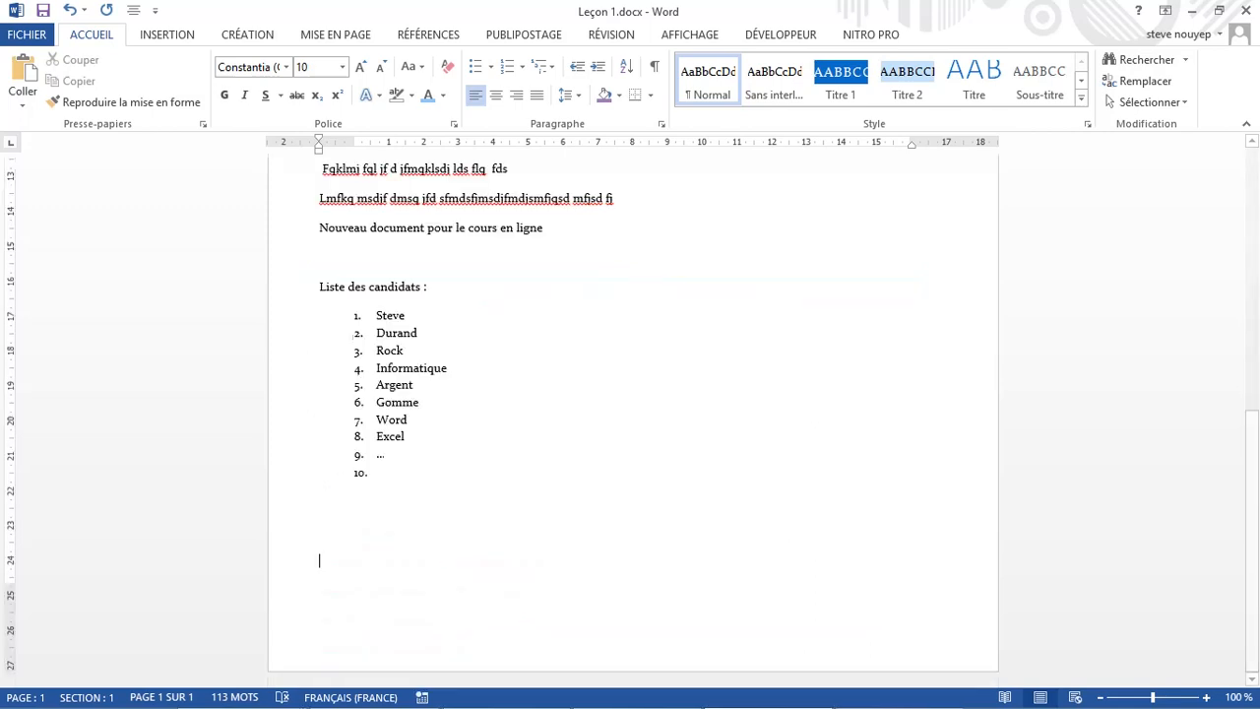
pyautogui.scroll(9, 459, 515)
pyautogui.scroll(-1, 463, 515)
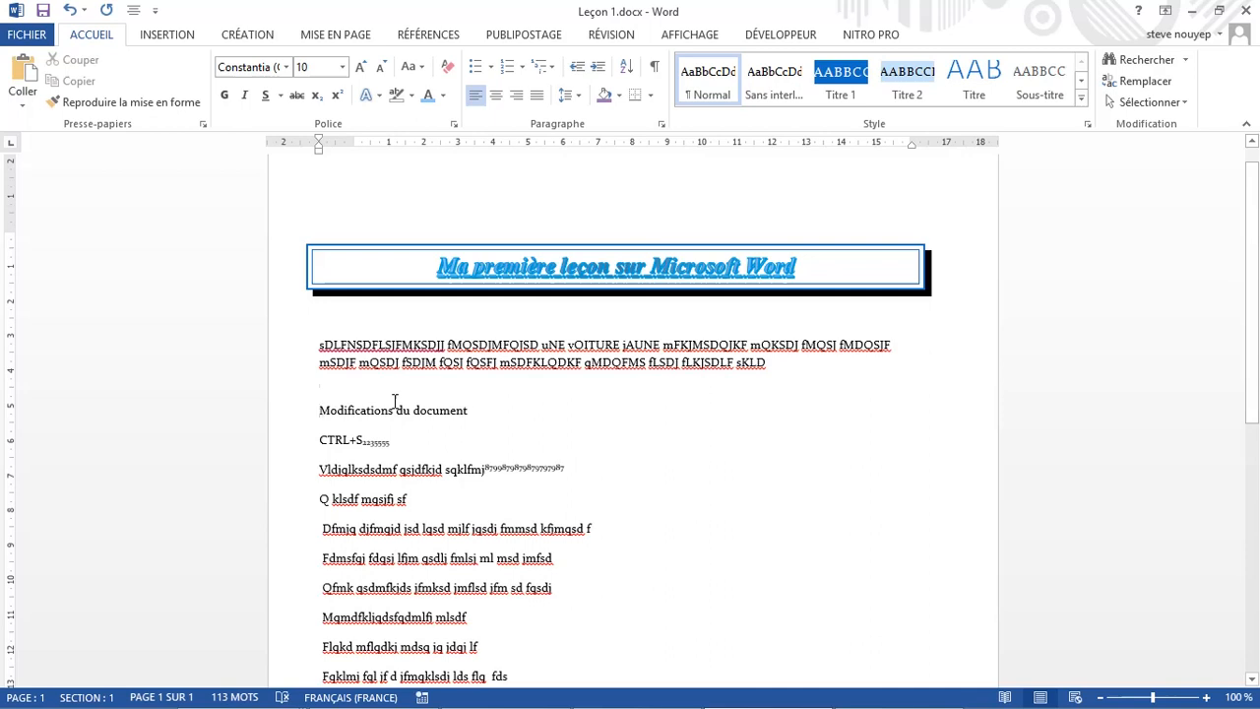
# Step: Number the line "Modifications du document" as Roman numeral heading I
pyautogui.write('I/')
pyautogui.press('BackSpace')
pyautogui.press('BackSpace')
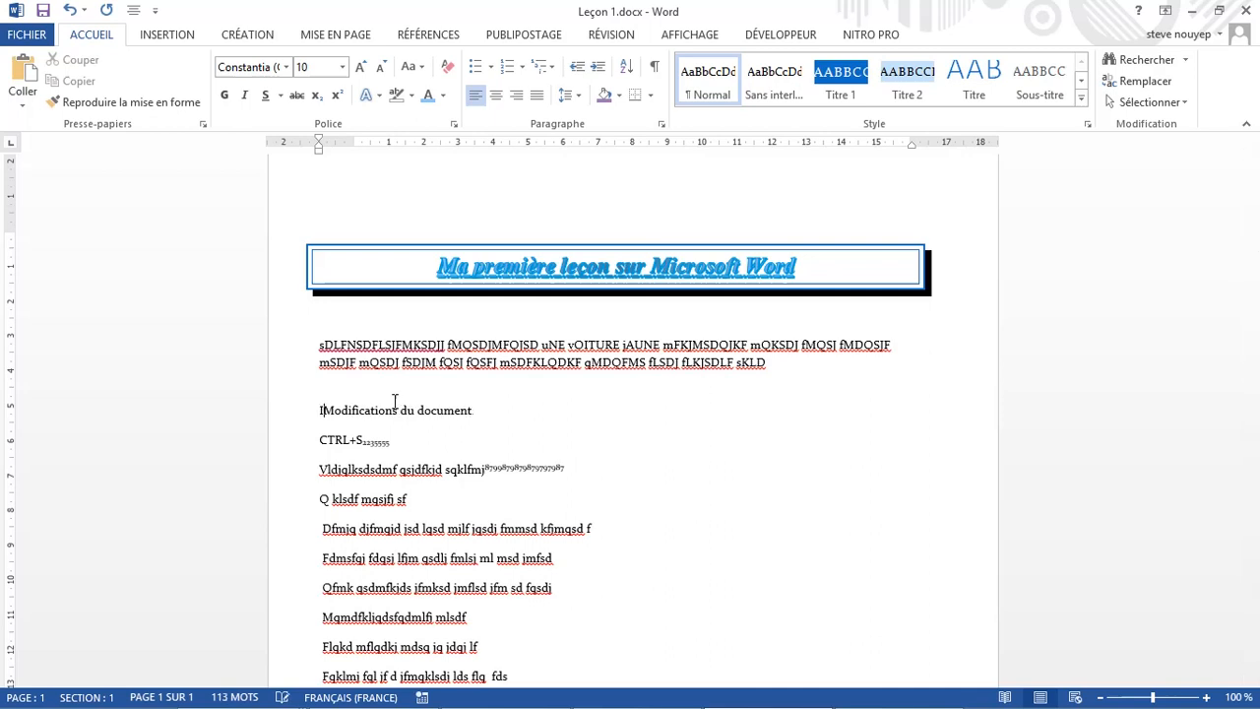
pyautogui.write('.')
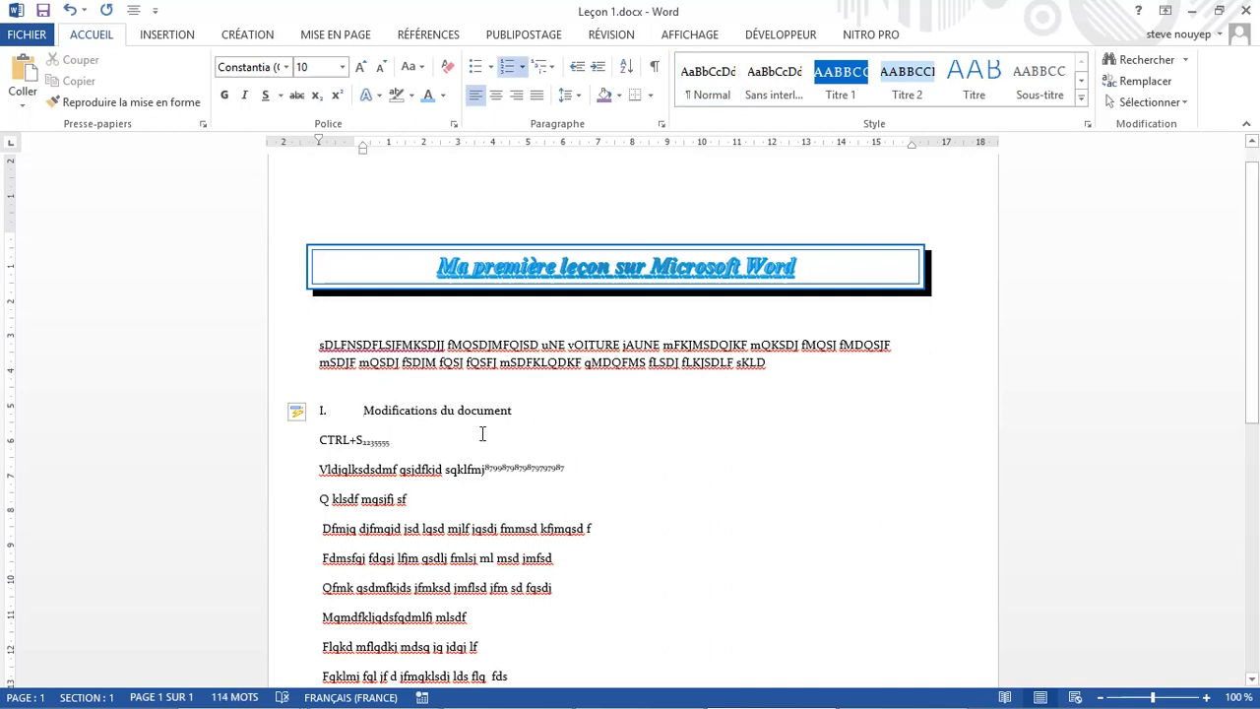
# Step: Add the Roman-numbered heading "II. Les listes" below "Nouveau document pour le cours en ligne" and start the following numbered line
pyautogui.scroll(-5, 485, 439)
pyautogui.click(560, 503)
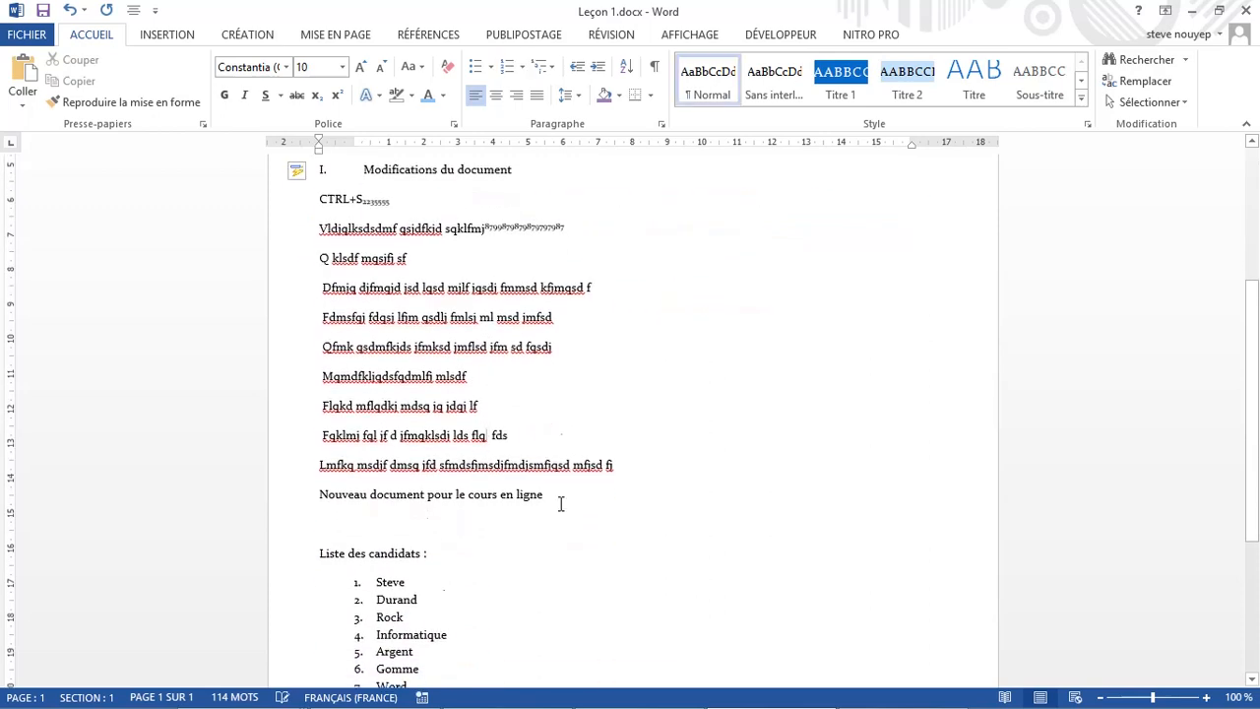
pyautogui.press('Return')
pyautogui.write('II')
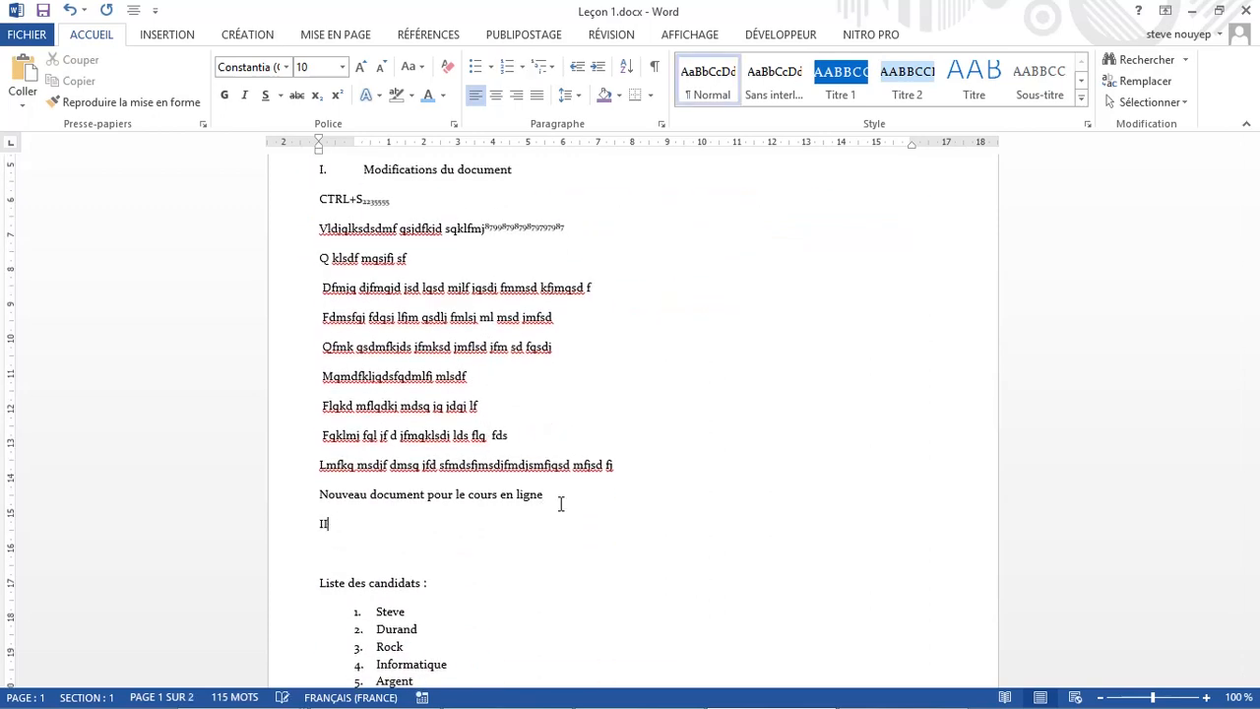
pyautogui.write('. Les lis')
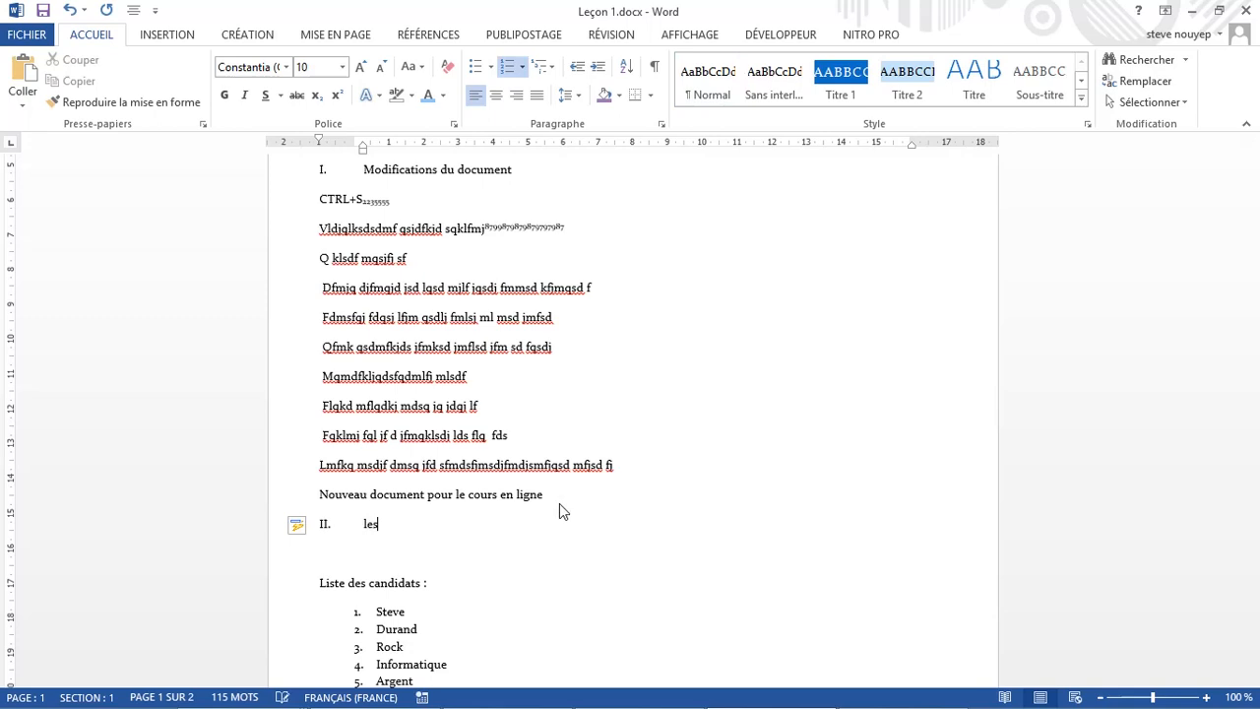
pyautogui.write('tes')
pyautogui.press('Return')
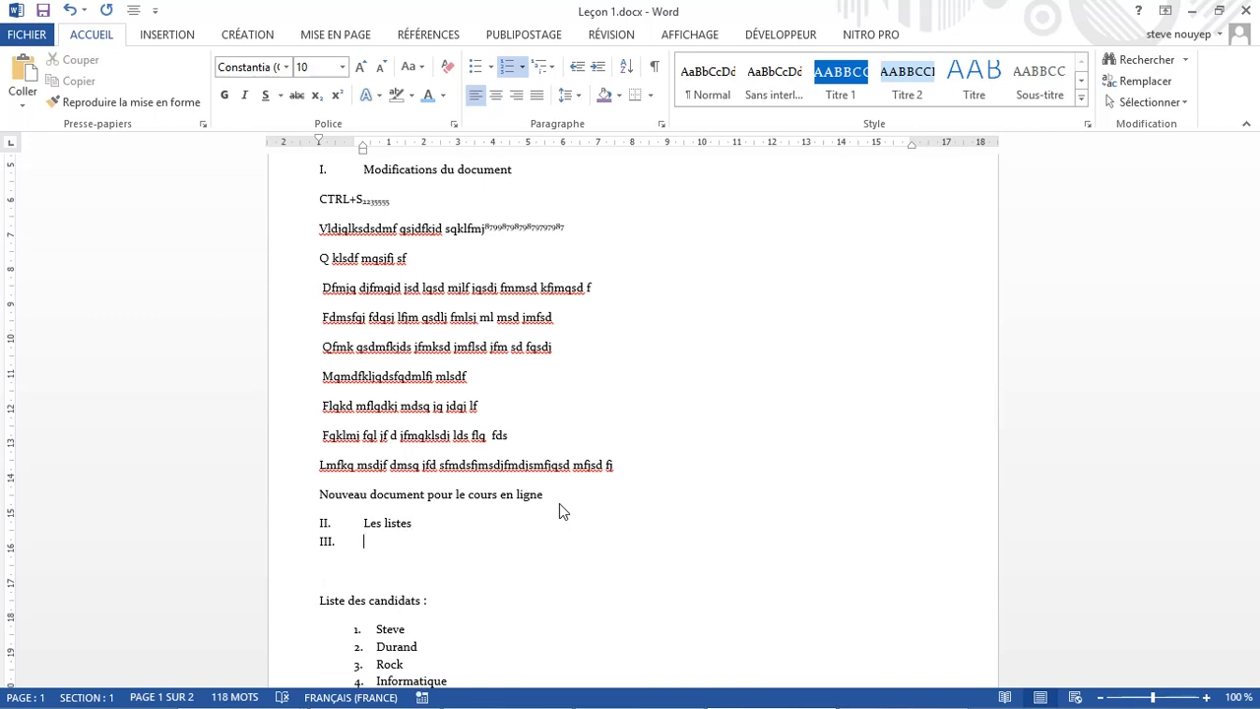
# Step: Enter "Troisième partie" as heading III and insert an unnumbered blank line under "Les listes"
pyautogui.write('Troisième partie')
pyautogui.press('Up')
pyautogui.press('Return')
pyautogui.press('Return')
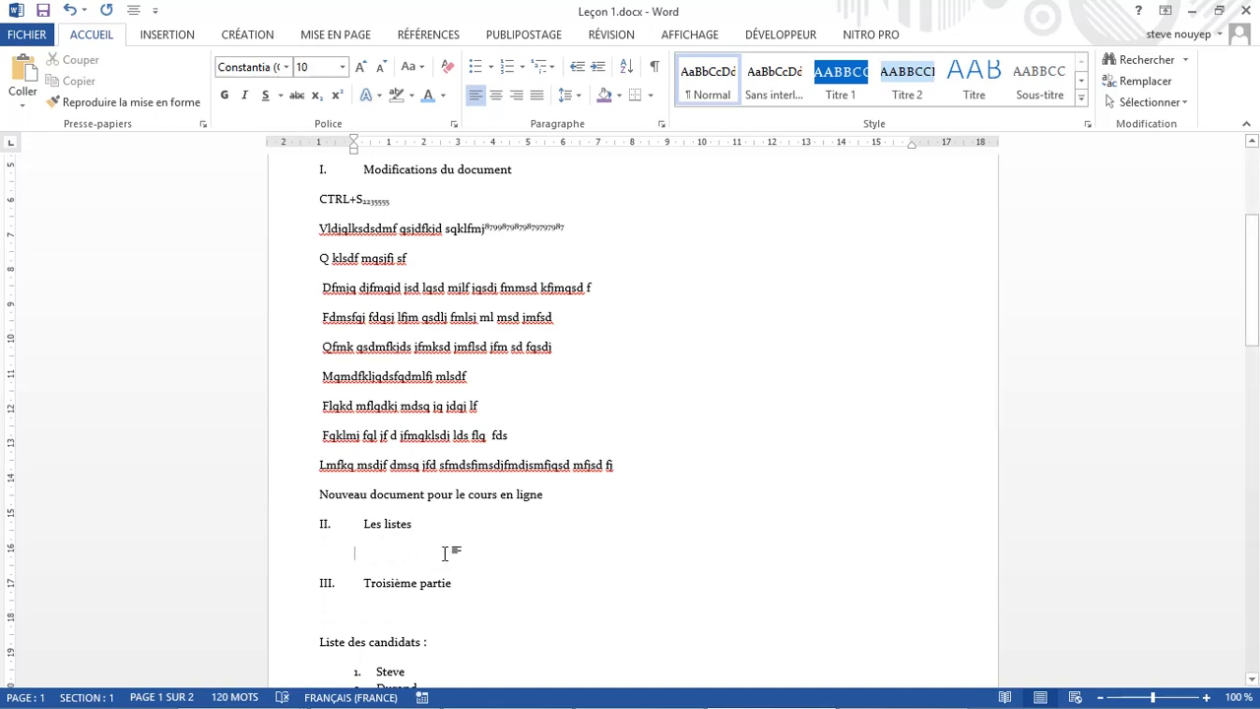
# Step: Fill the section under "Les listes" with three placeholder lines: "Sldfkjmlsj", "F lsdjfmkljsd" and "dfknsdlfk"
pyautogui.write('Sldfkjmlsj')
pyautogui.press('Return')
pyautogui.write('F lsdjfmklsjd')
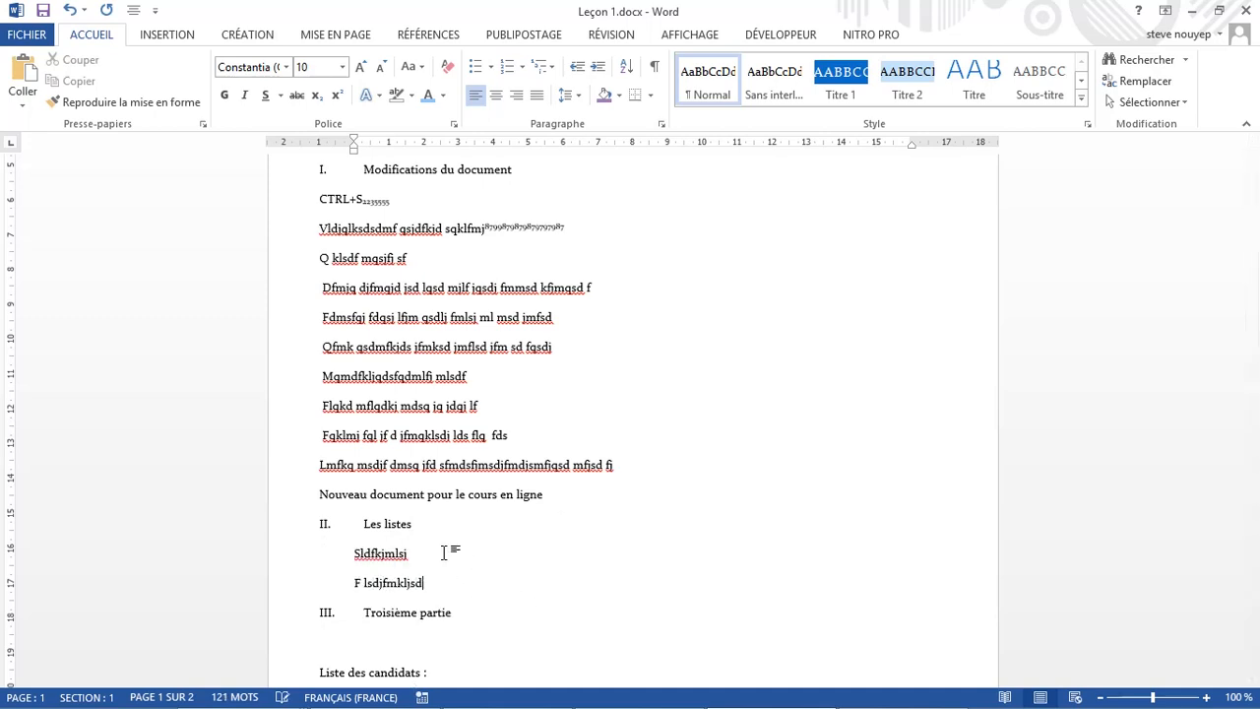
pyautogui.press('Return')
pyautogui.write('dfknsdlfk')
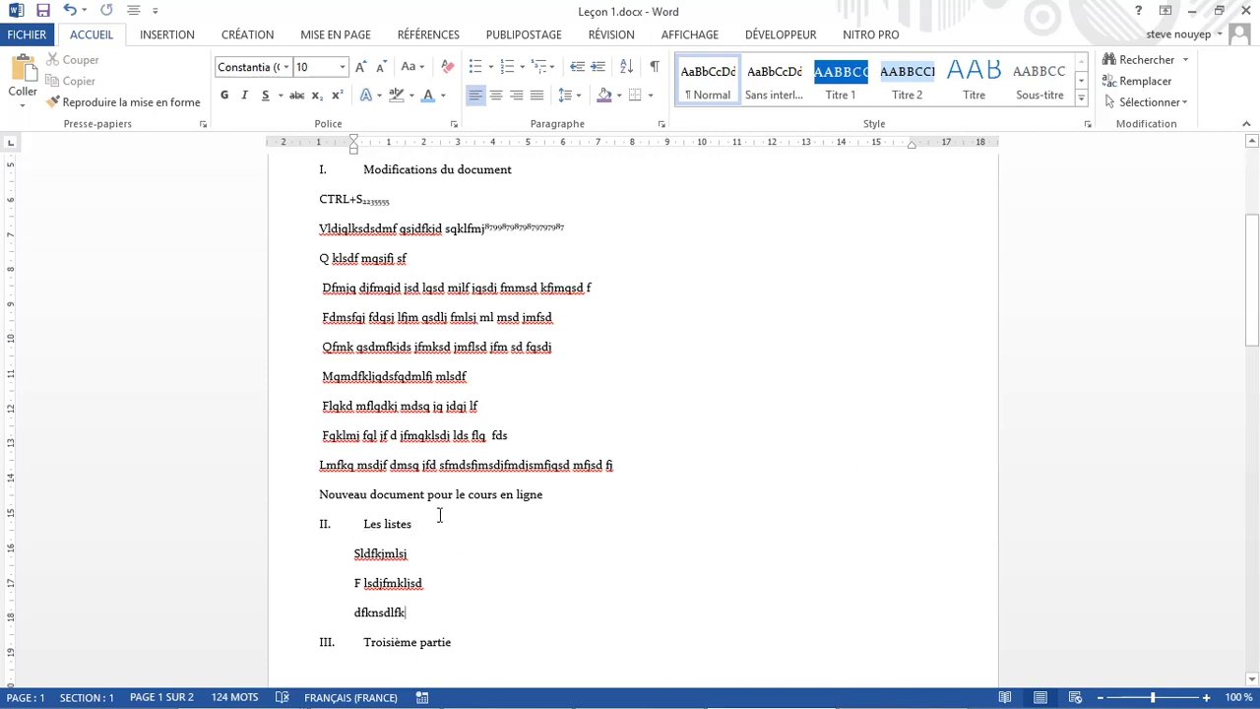
pyautogui.scroll(5, 439, 516)
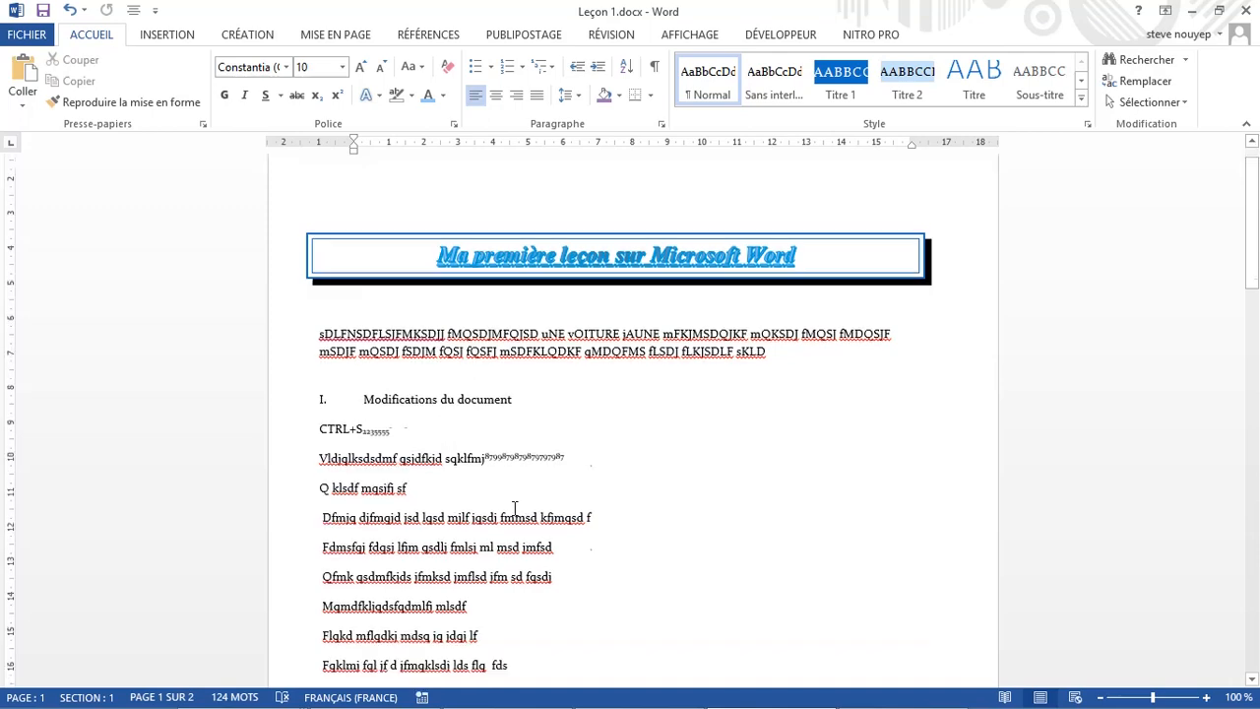
pyautogui.scroll(-6, 514, 508)
pyautogui.scroll(1, 441, 397)
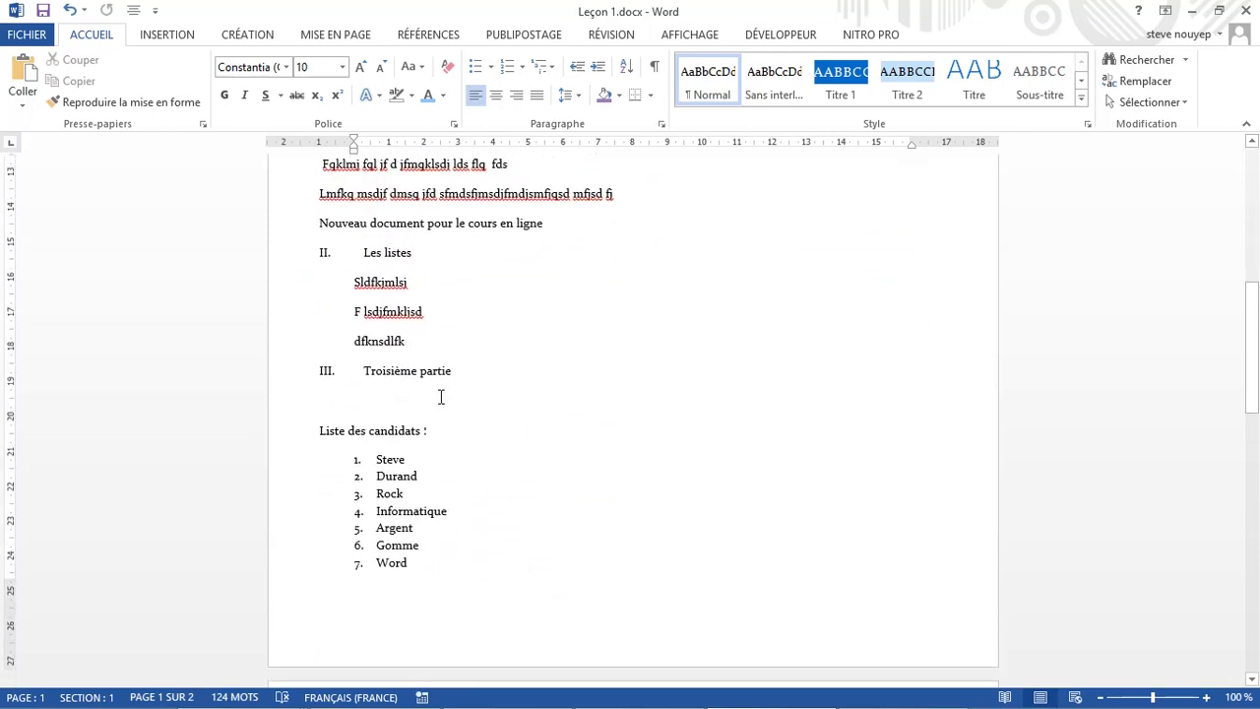
pyautogui.scroll(-4, 441, 397)
pyautogui.scroll(9, 442, 397)
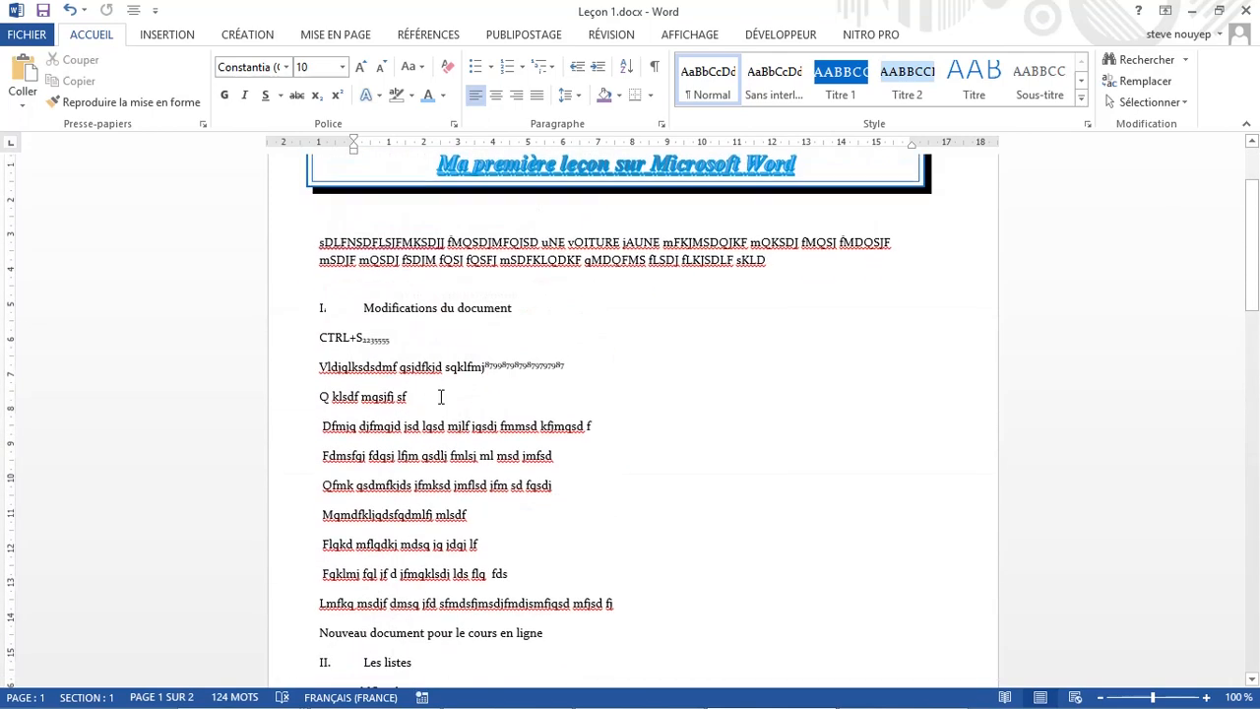
pyautogui.tripleClick(396, 317)
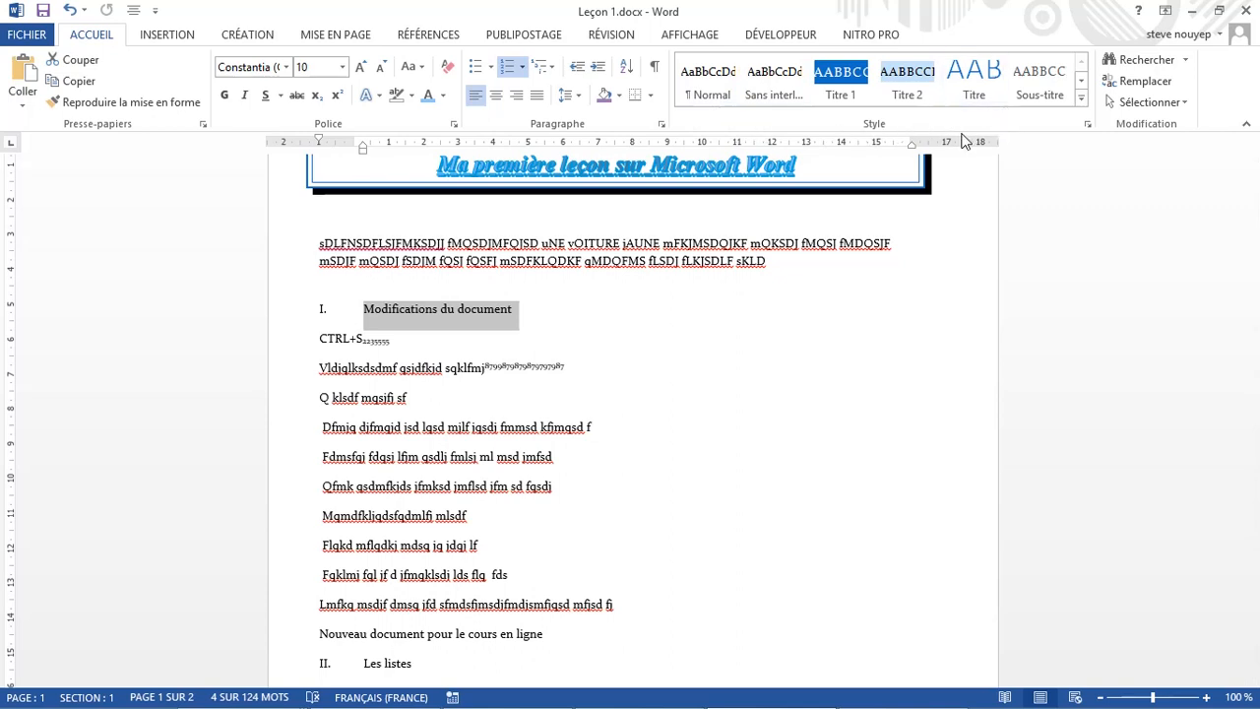
# Step: Modify the Normal style from the "CTRL+S" paragraph, setting its font to Times New Roman, size 12
pyautogui.click(516, 338)
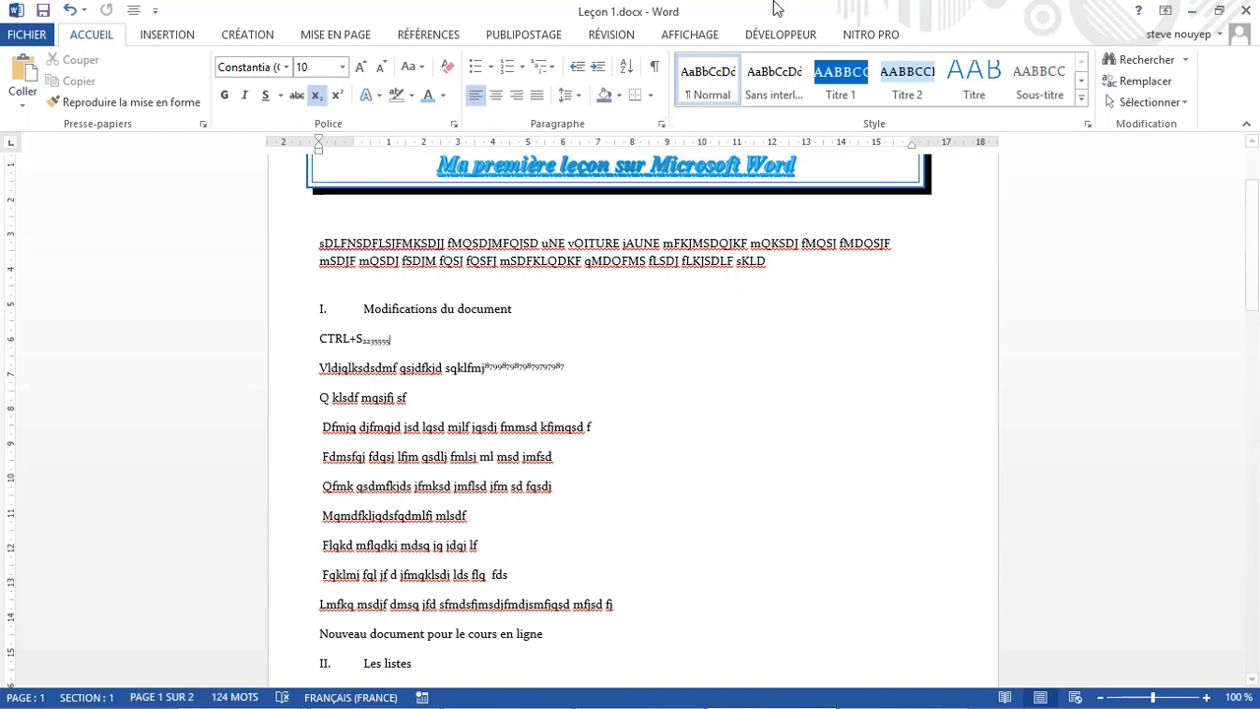
pyautogui.rightClick(711, 92)
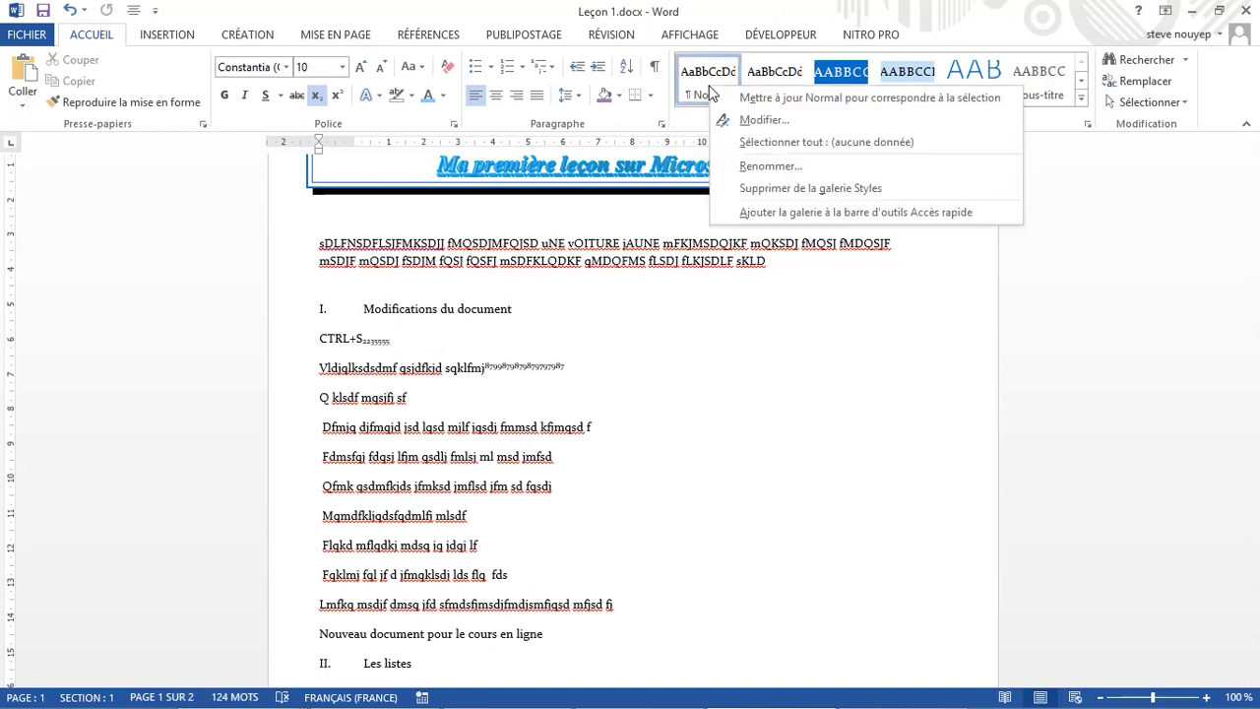
pyautogui.click(750, 119)
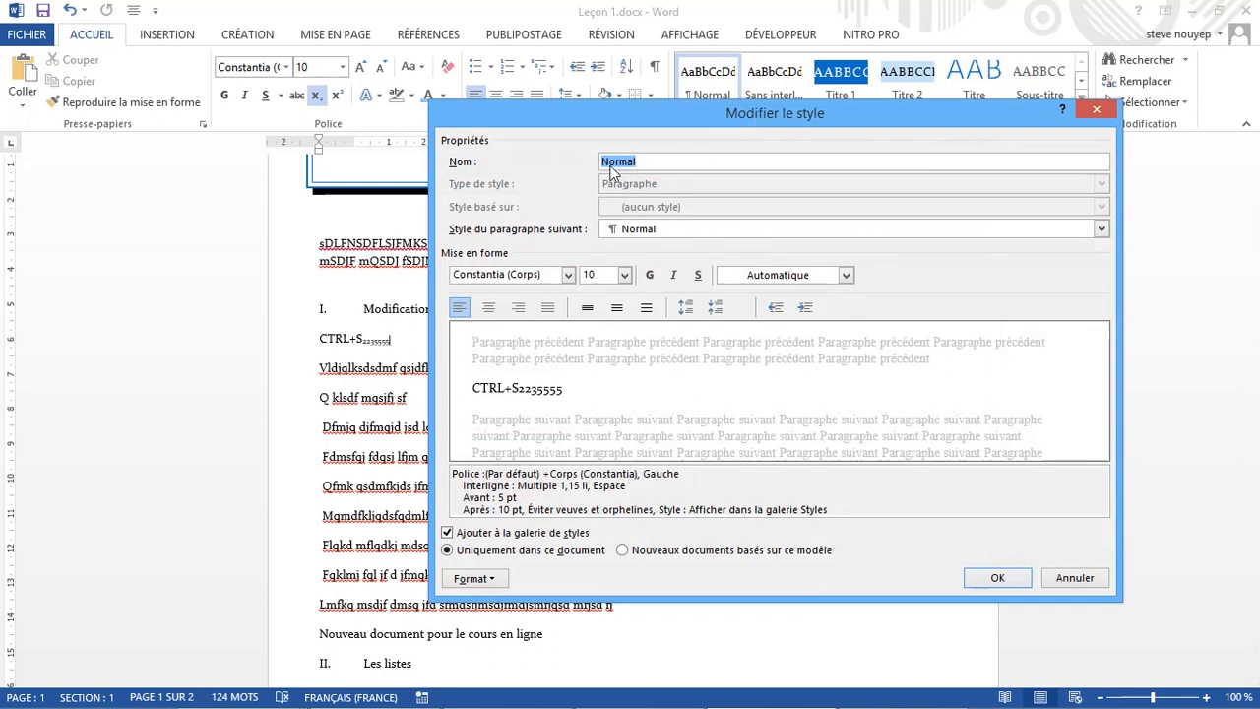
pyautogui.click(652, 163)
pyautogui.click(663, 226)
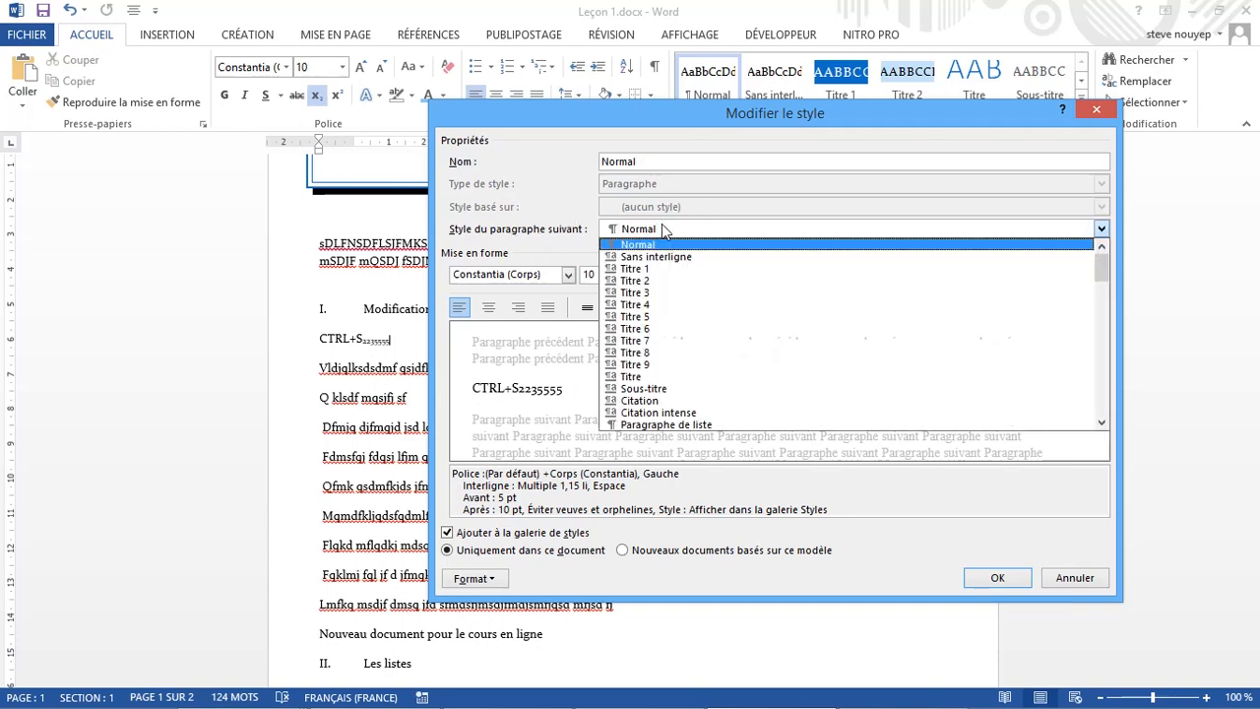
pyautogui.click(663, 225)
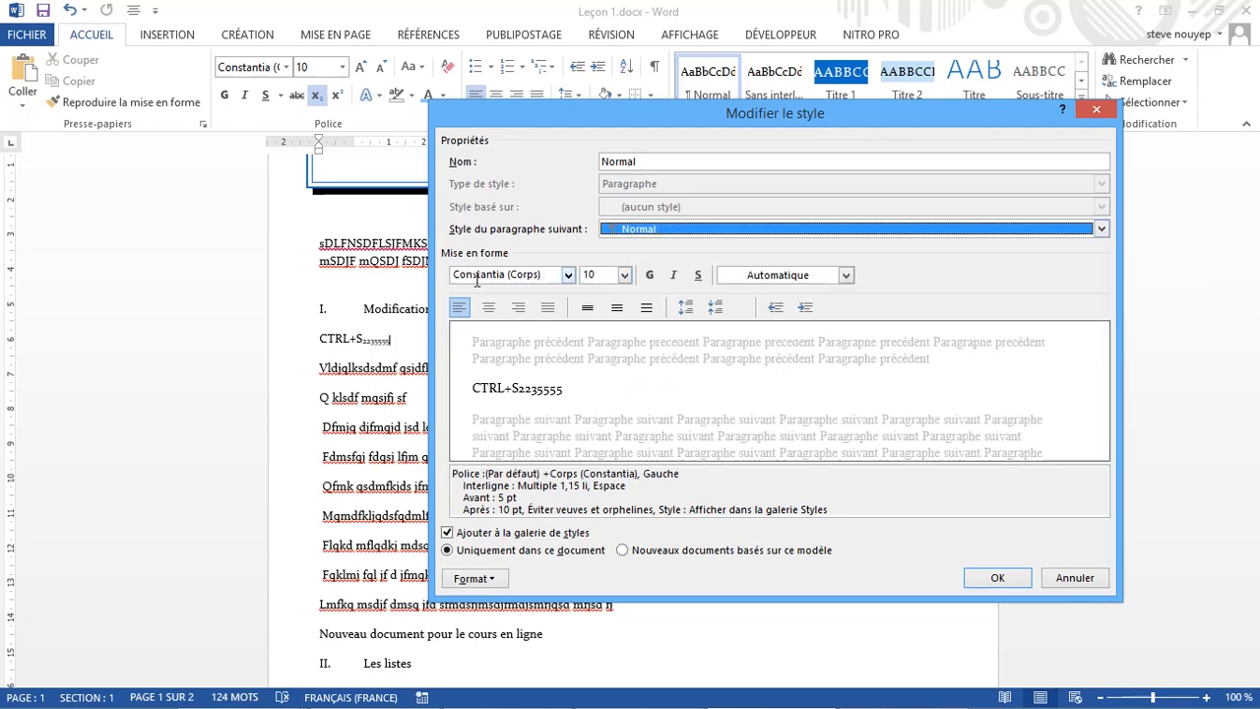
pyautogui.click(568, 274)
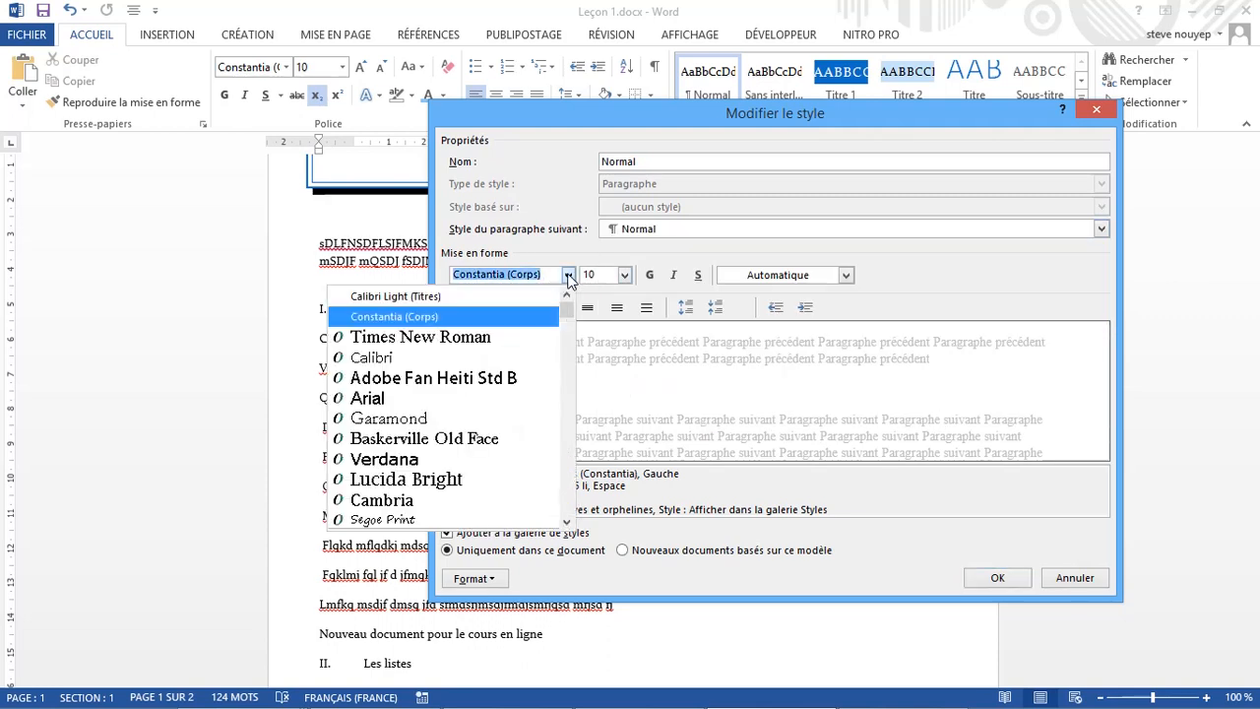
pyautogui.click(456, 341)
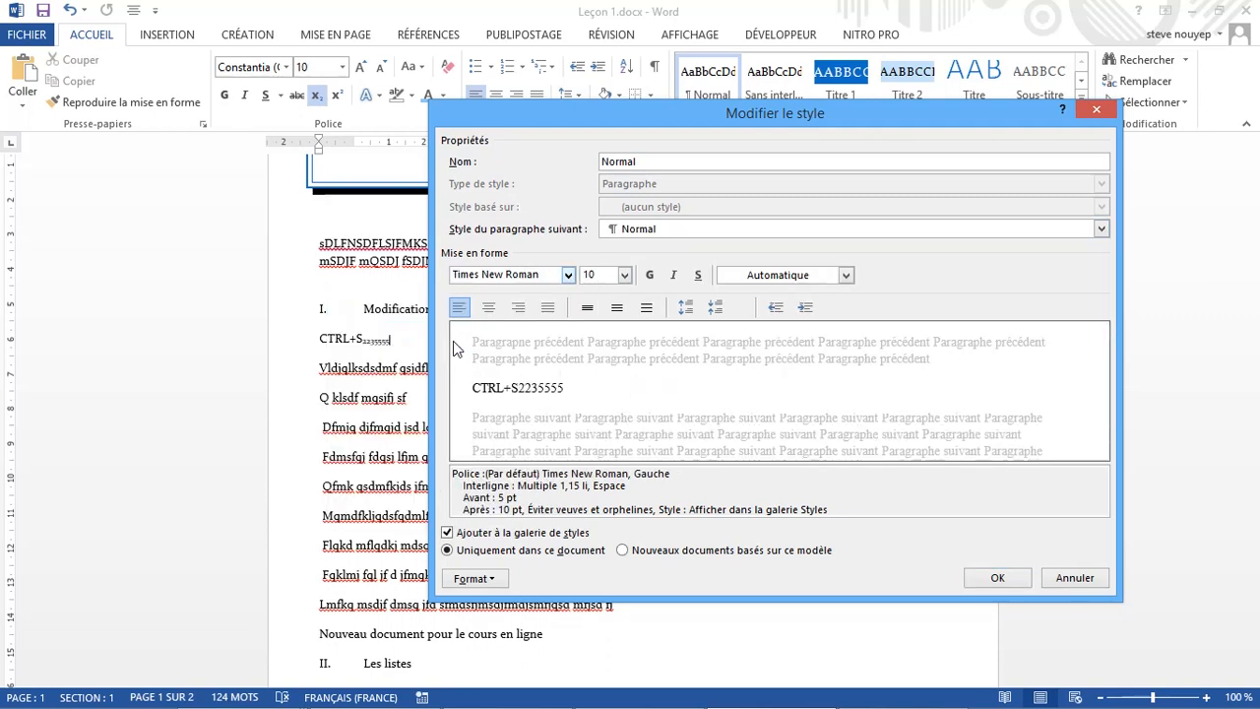
pyautogui.click(623, 276)
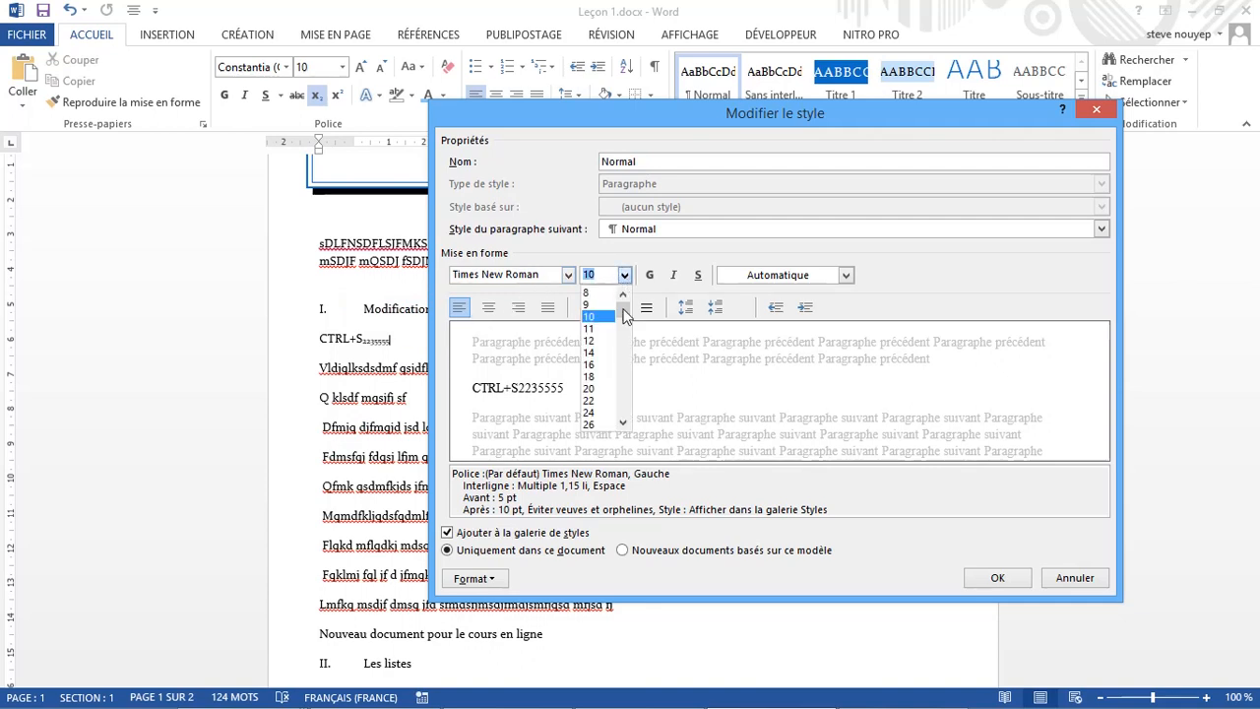
pyautogui.click(595, 341)
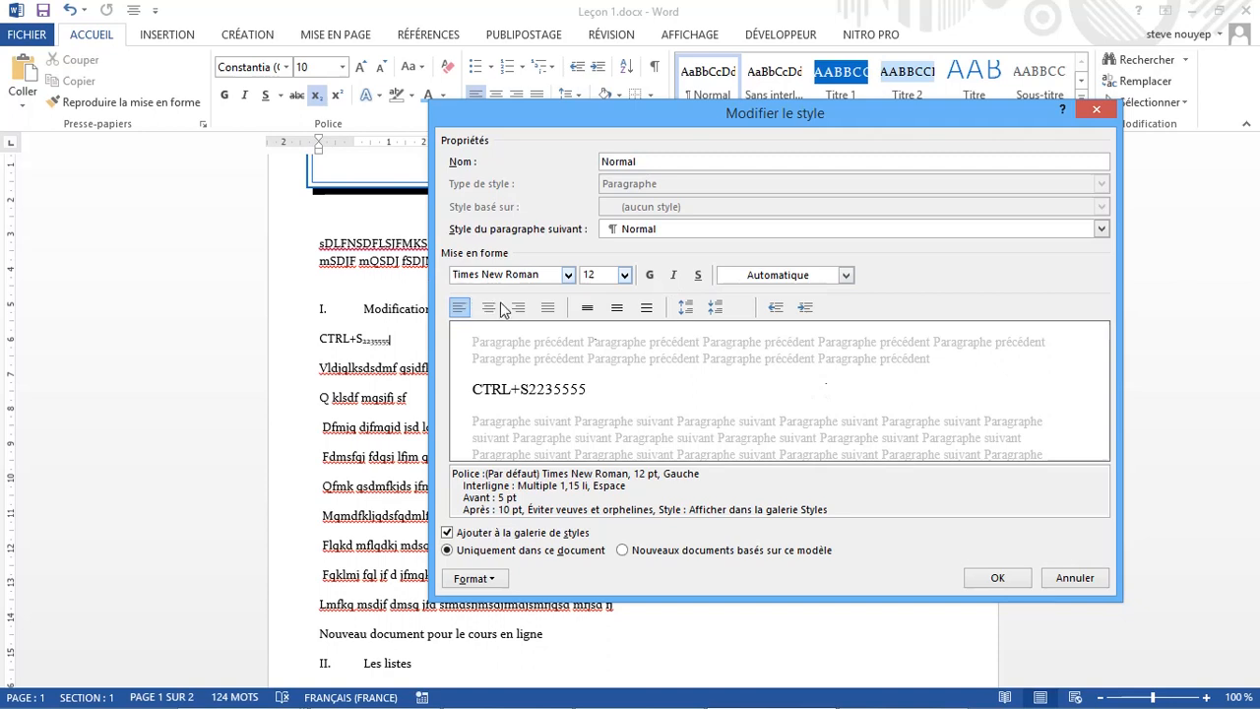
# Step: Set the Normal style to 1.5 line spacing with justified alignment and apply the changes
pyautogui.click(588, 309)
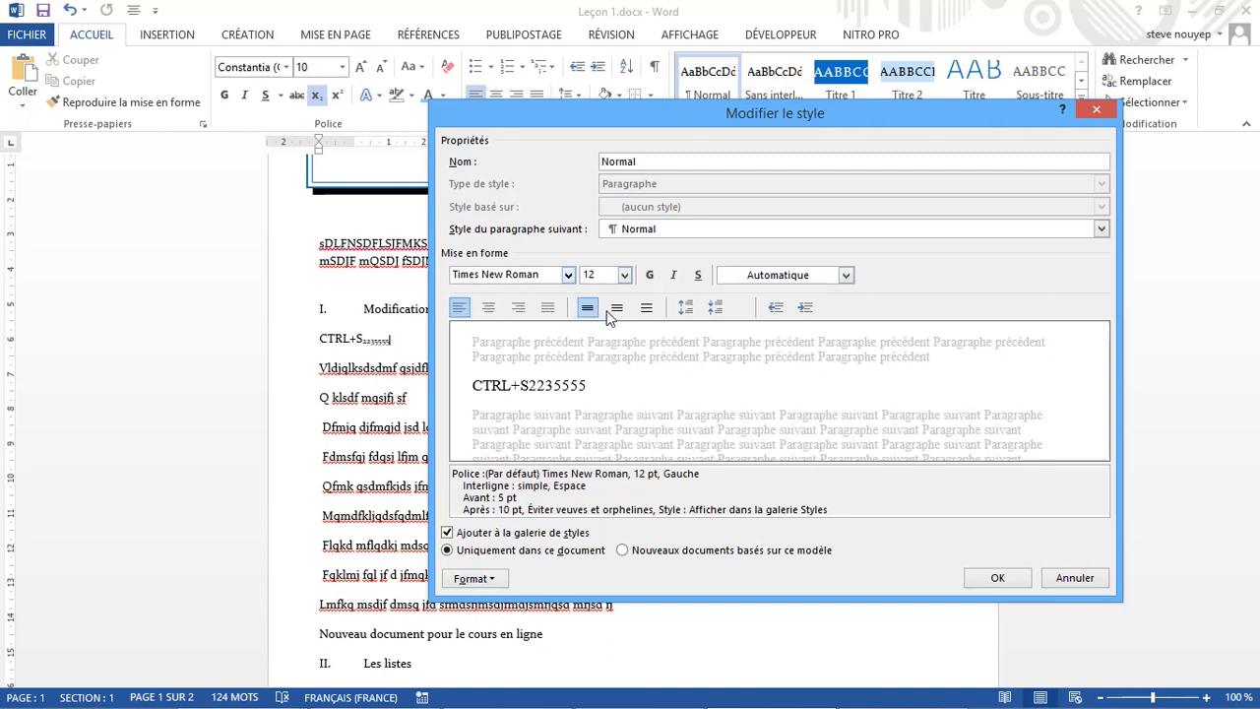
pyautogui.click(620, 310)
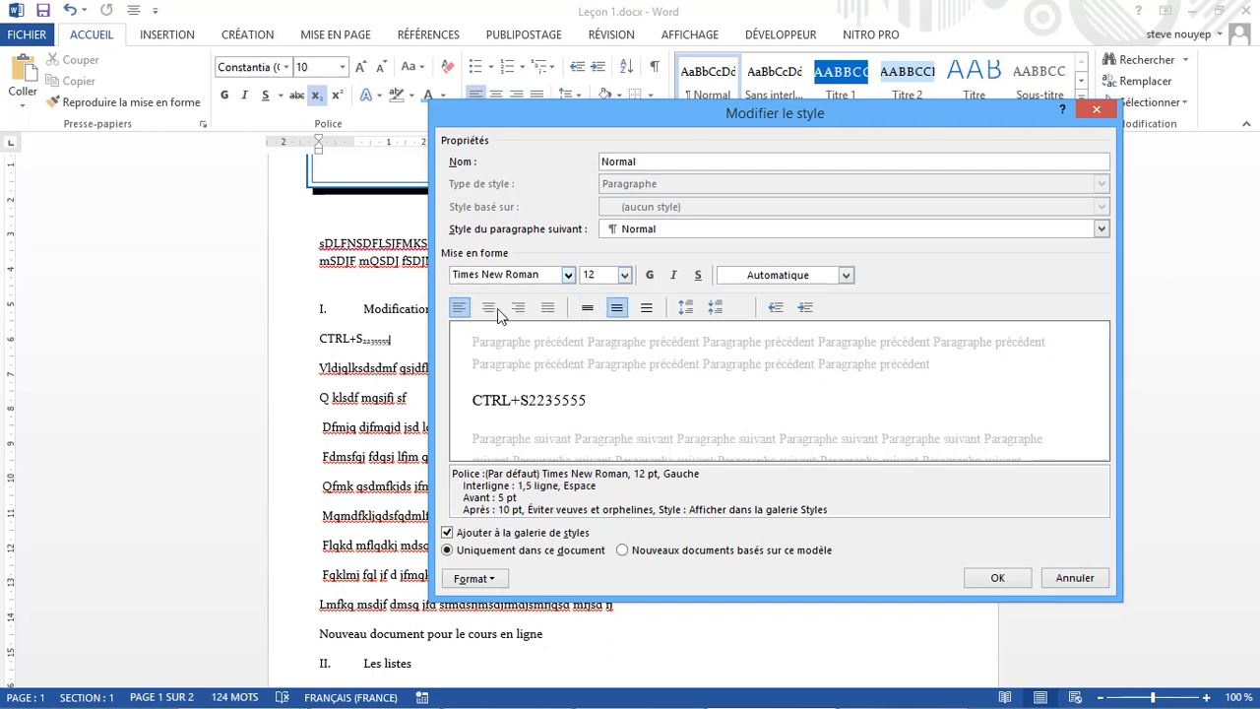
pyautogui.click(548, 308)
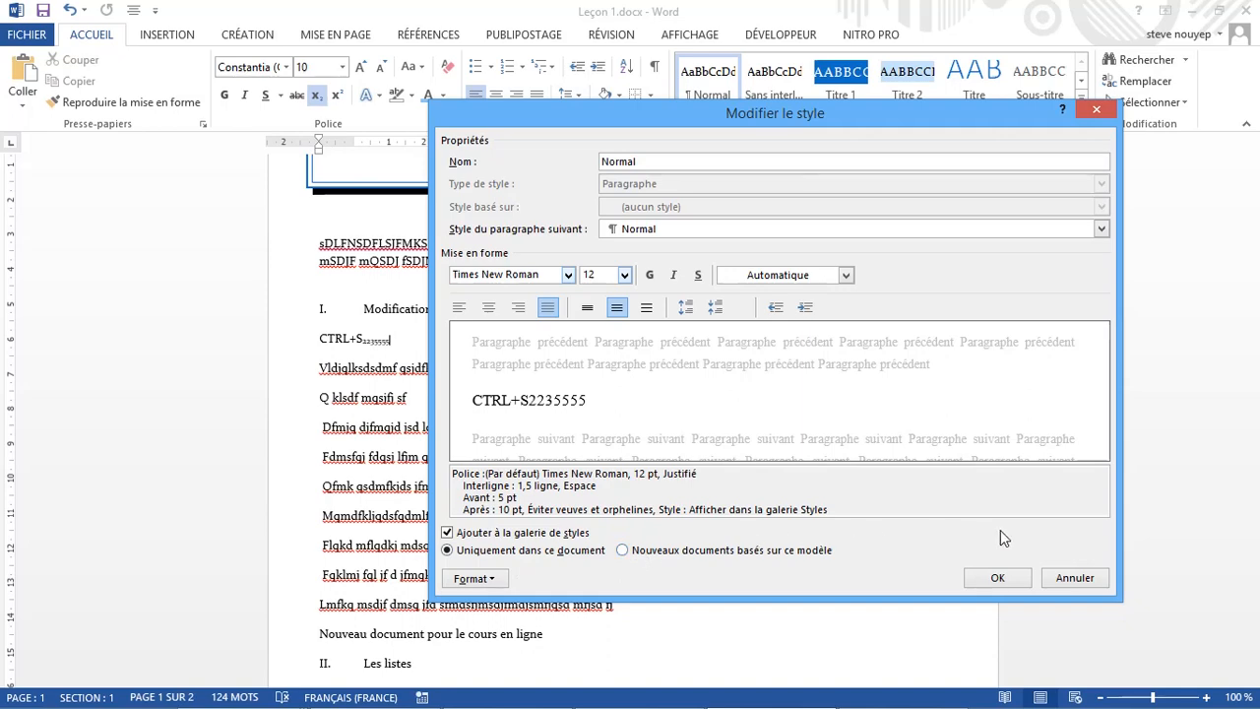
pyautogui.click(998, 579)
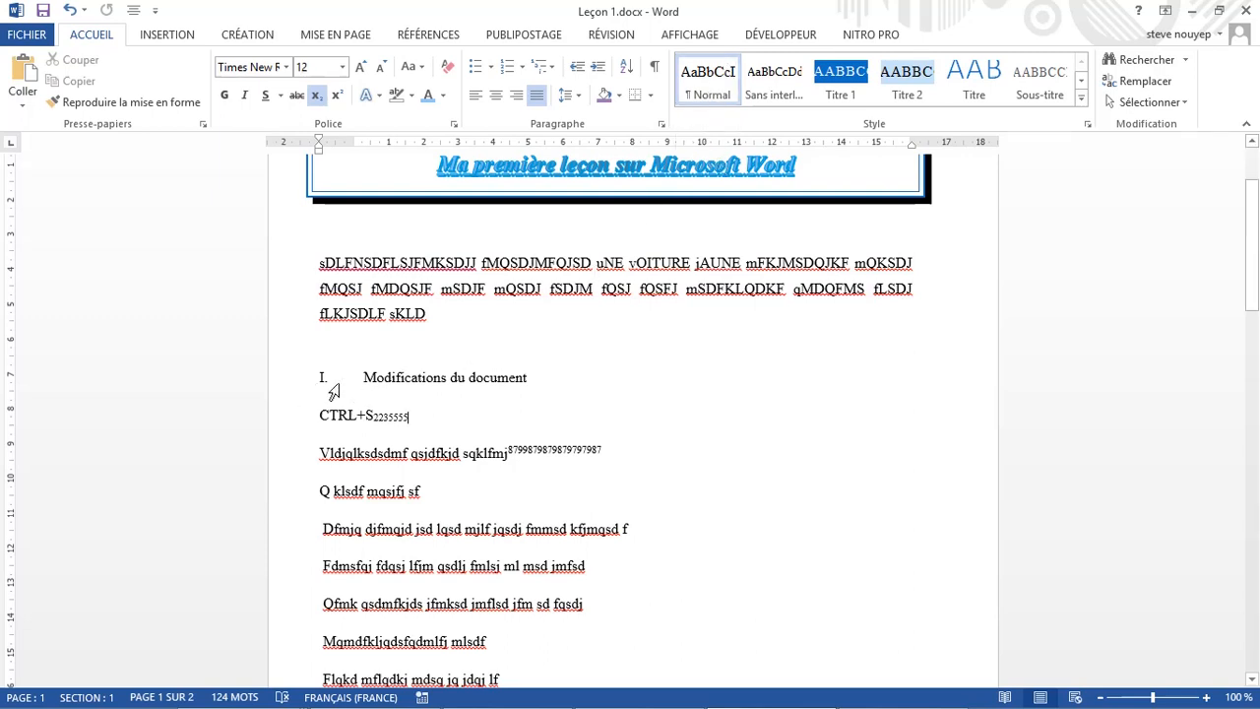
# Step: Apply the Titre 1 style to the heading "Modifications du document"
pyautogui.tripleClick(445, 381)
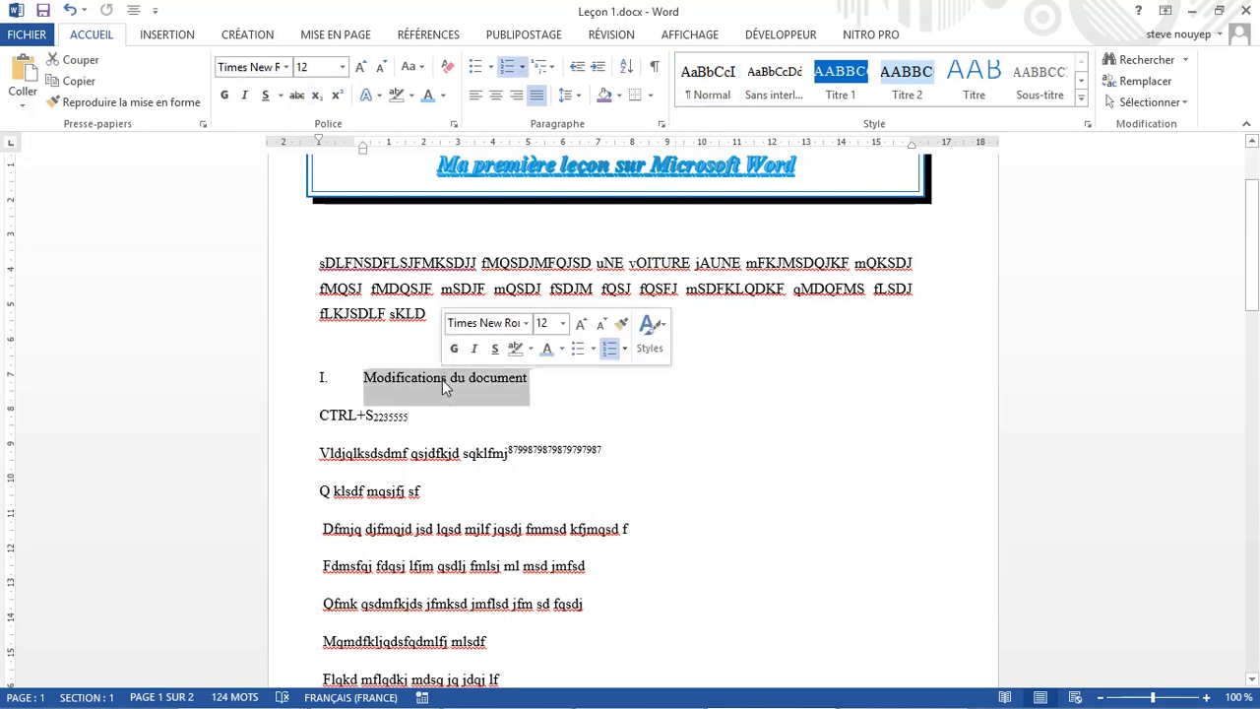
pyautogui.click(442, 381)
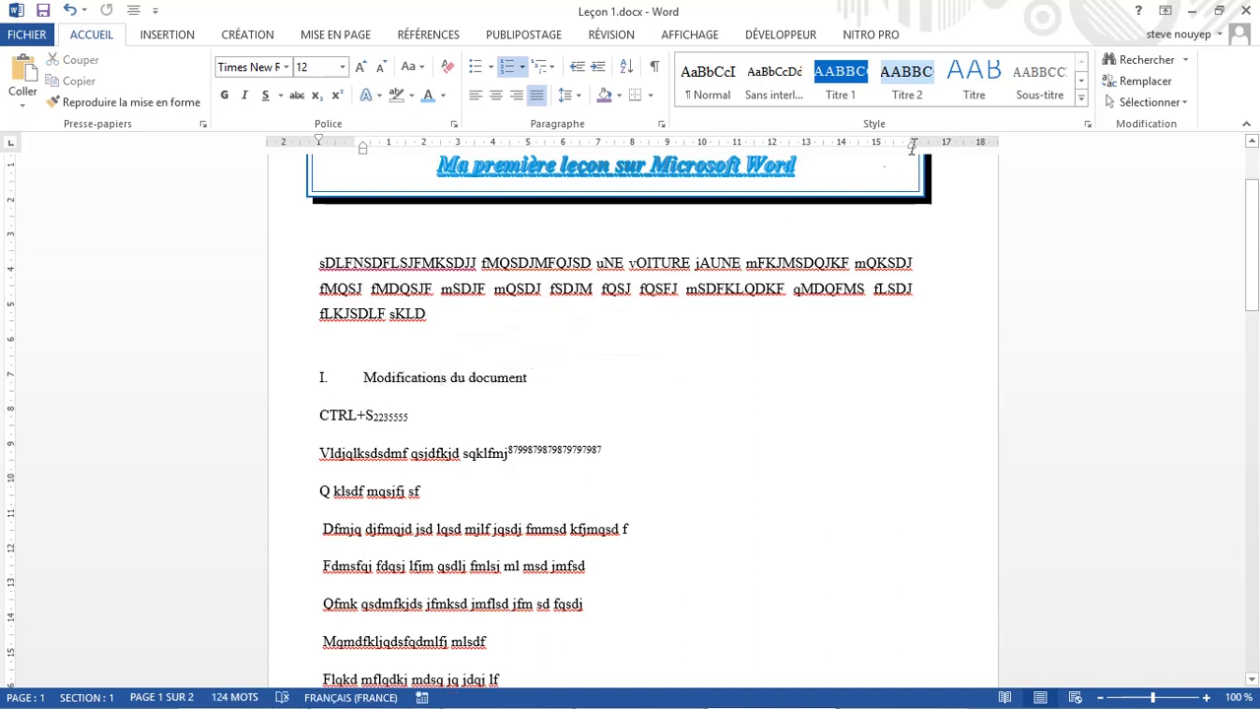
pyautogui.click(832, 102)
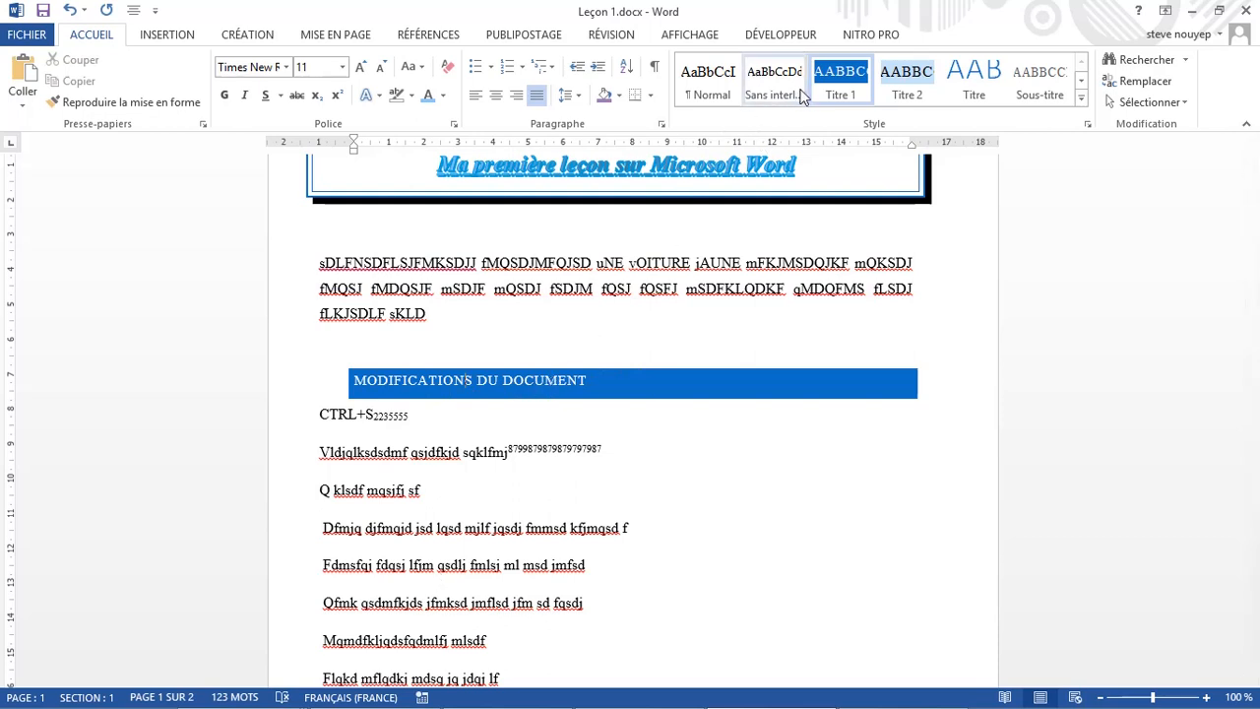
# Step: Modify the Titre 1 style, setting its font to Arial
pyautogui.rightClick(830, 95)
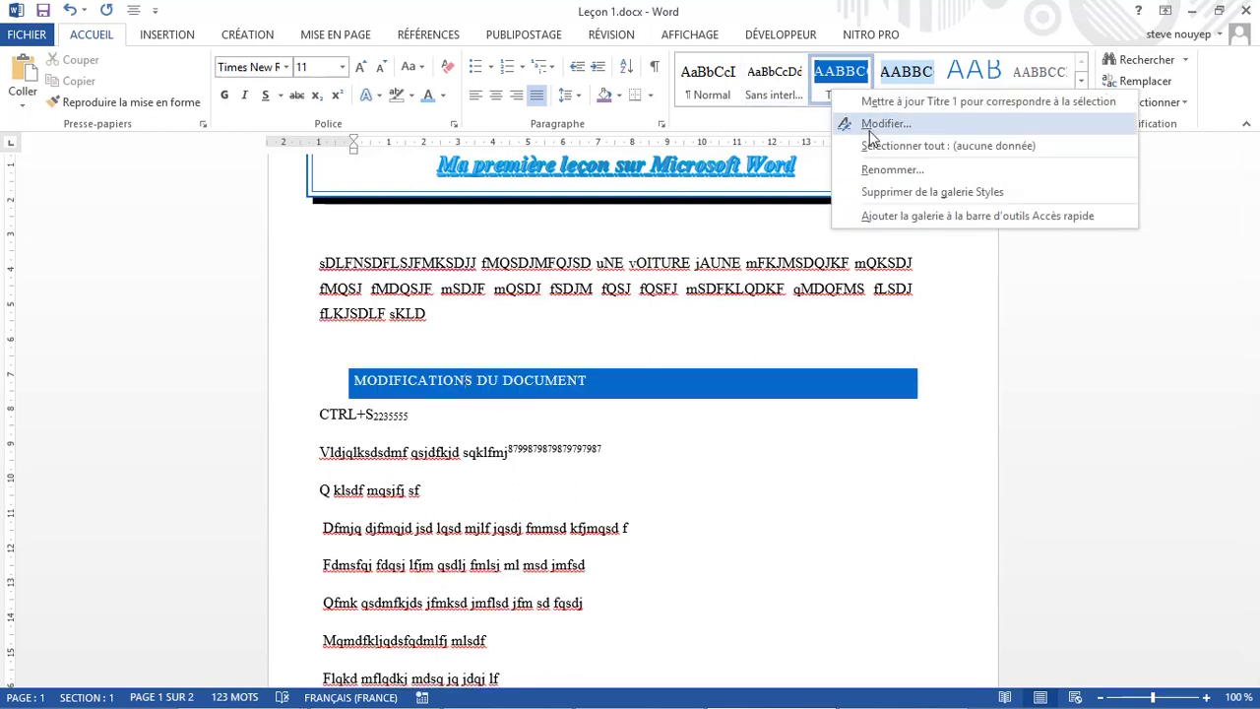
pyautogui.click(884, 125)
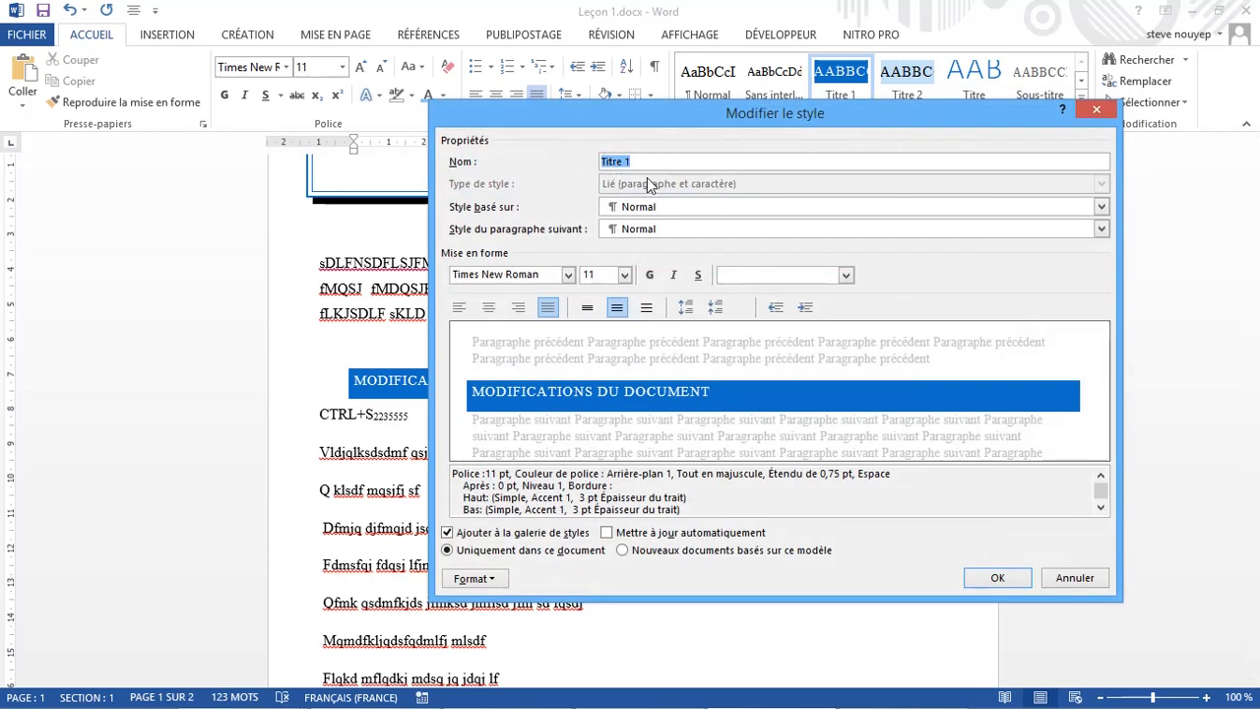
pyautogui.click(568, 275)
pyautogui.click(470, 384)
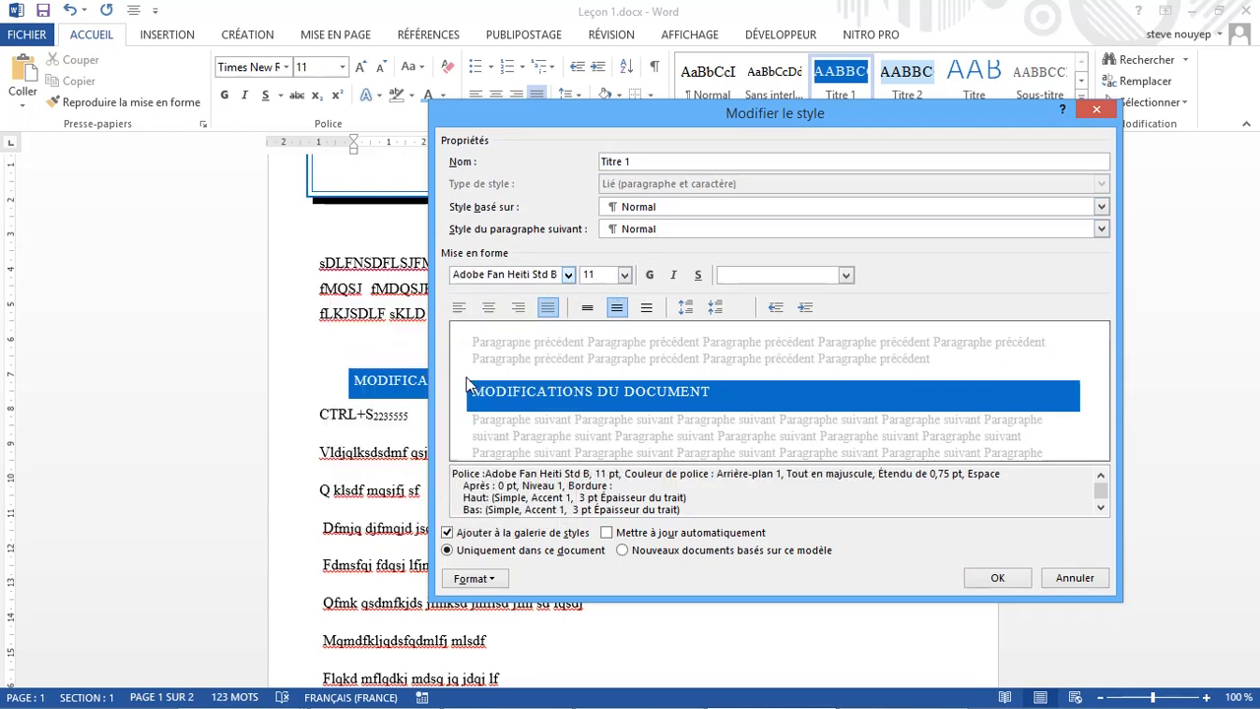
pyautogui.click(569, 275)
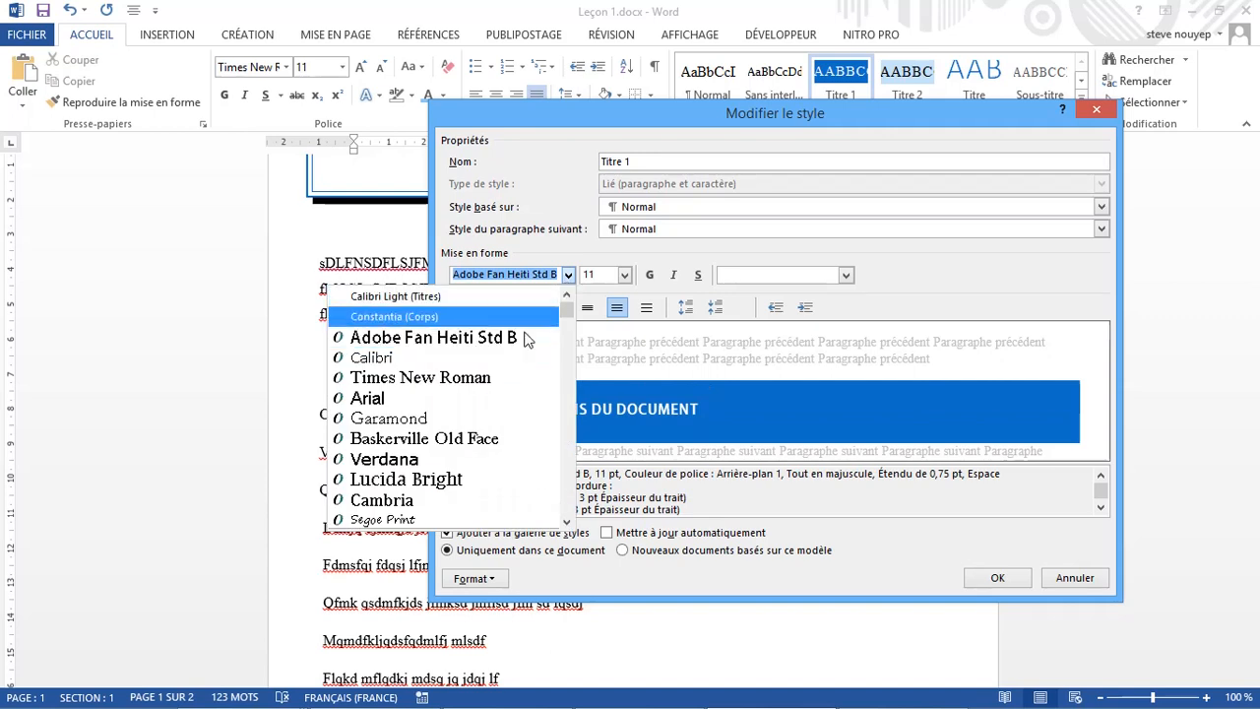
pyautogui.click(477, 397)
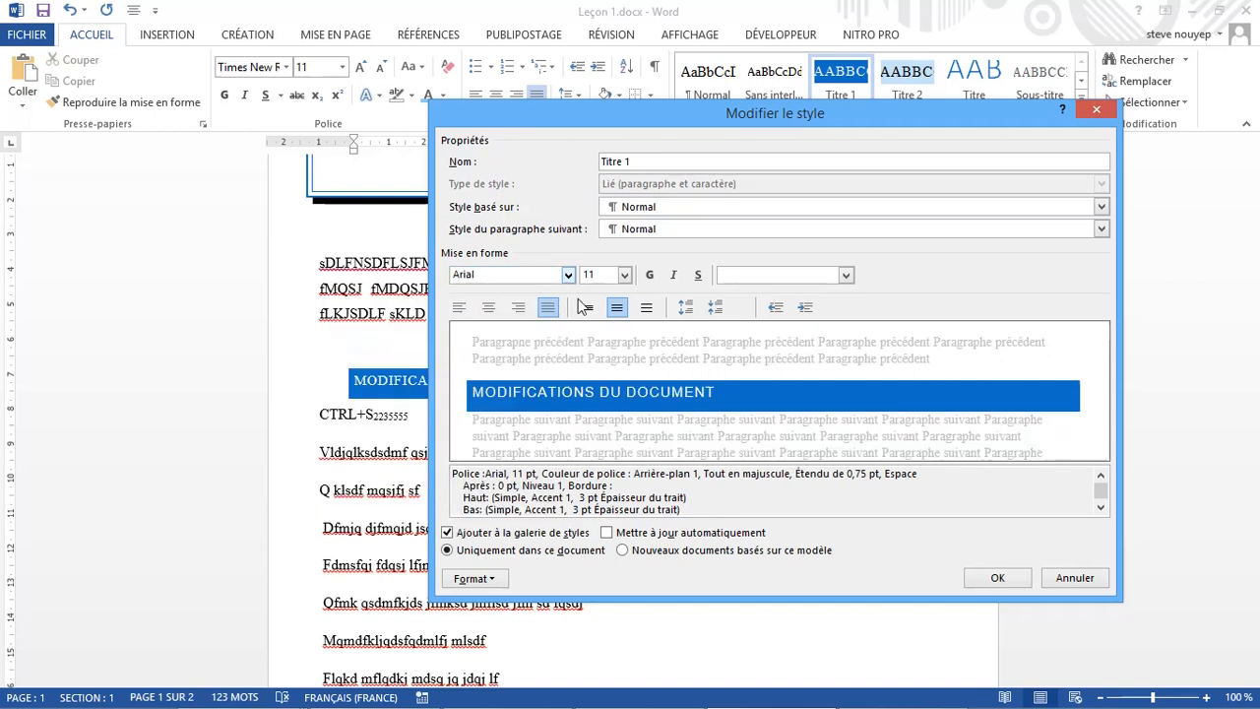
# Step: Set the Titre 1 style to size 18, bold and centred, and apply the changes
pyautogui.click(624, 275)
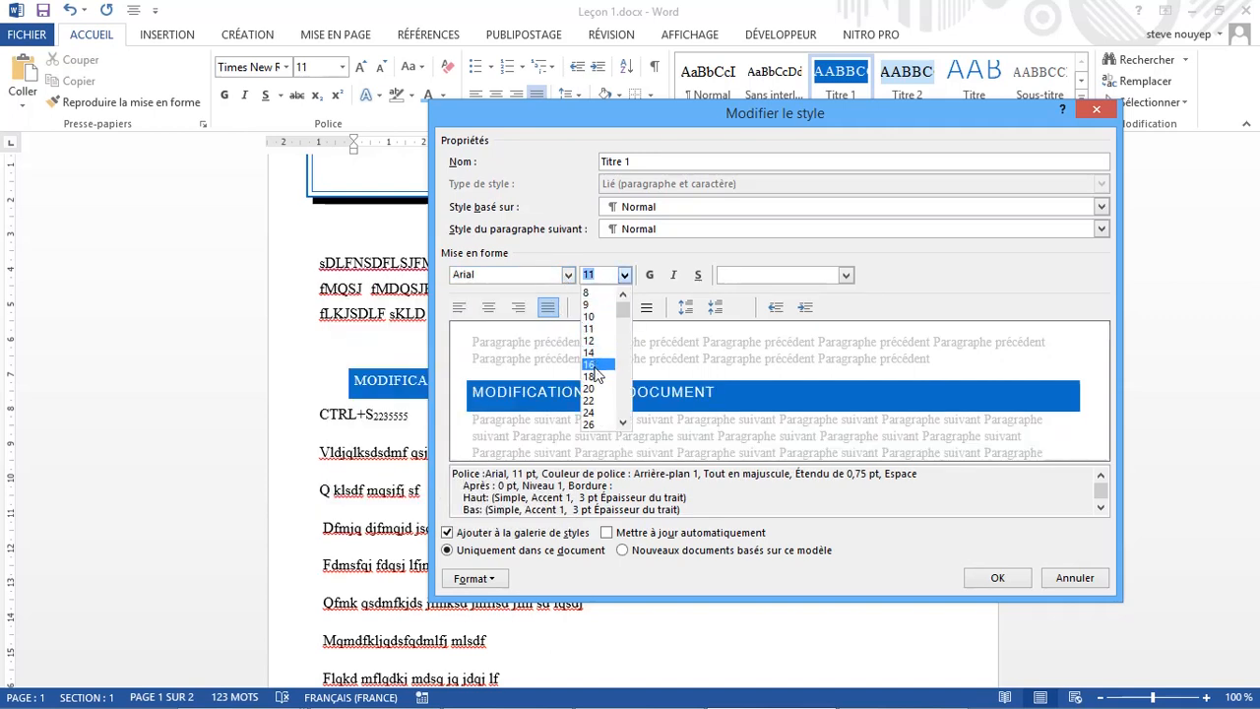
pyautogui.click(595, 376)
pyautogui.click(649, 275)
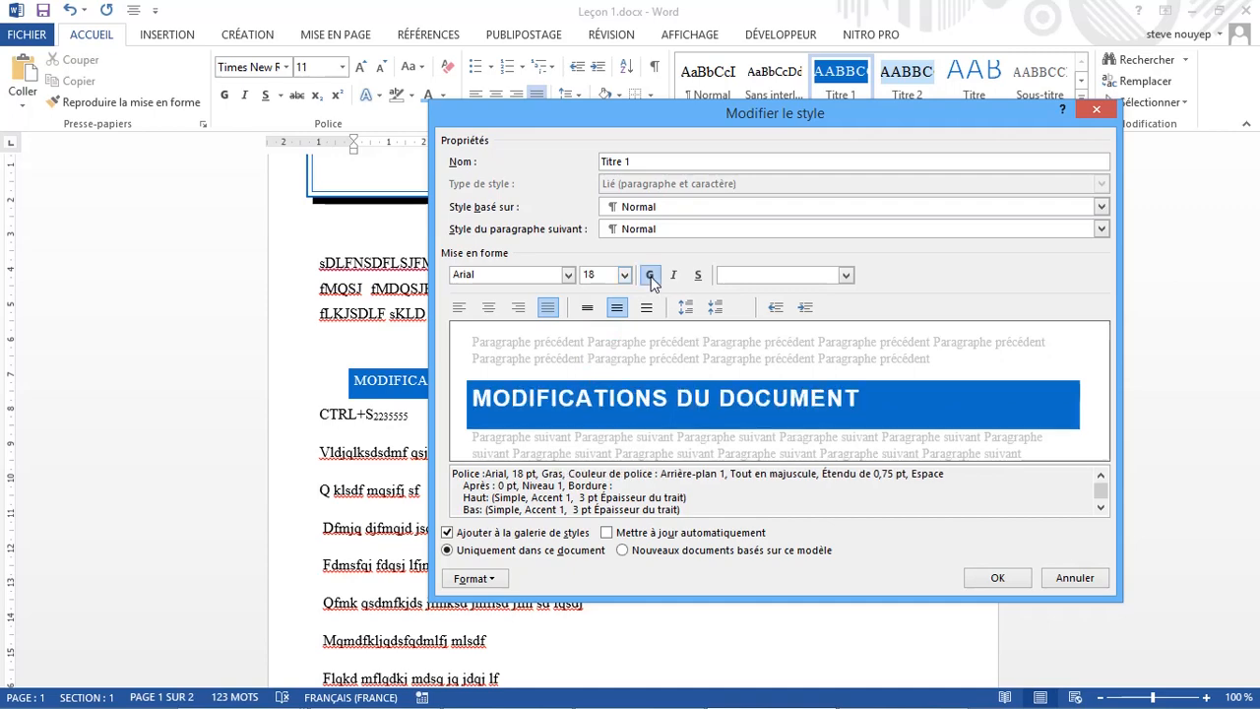
pyautogui.click(488, 309)
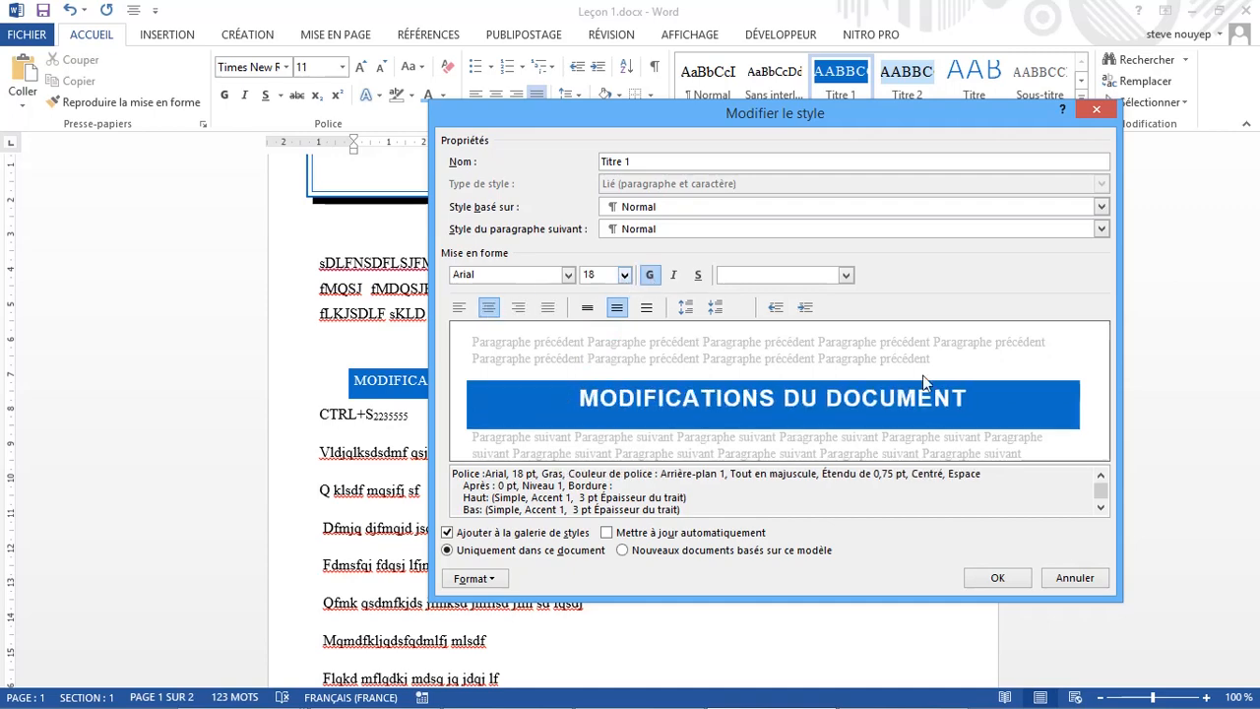
pyautogui.click(984, 579)
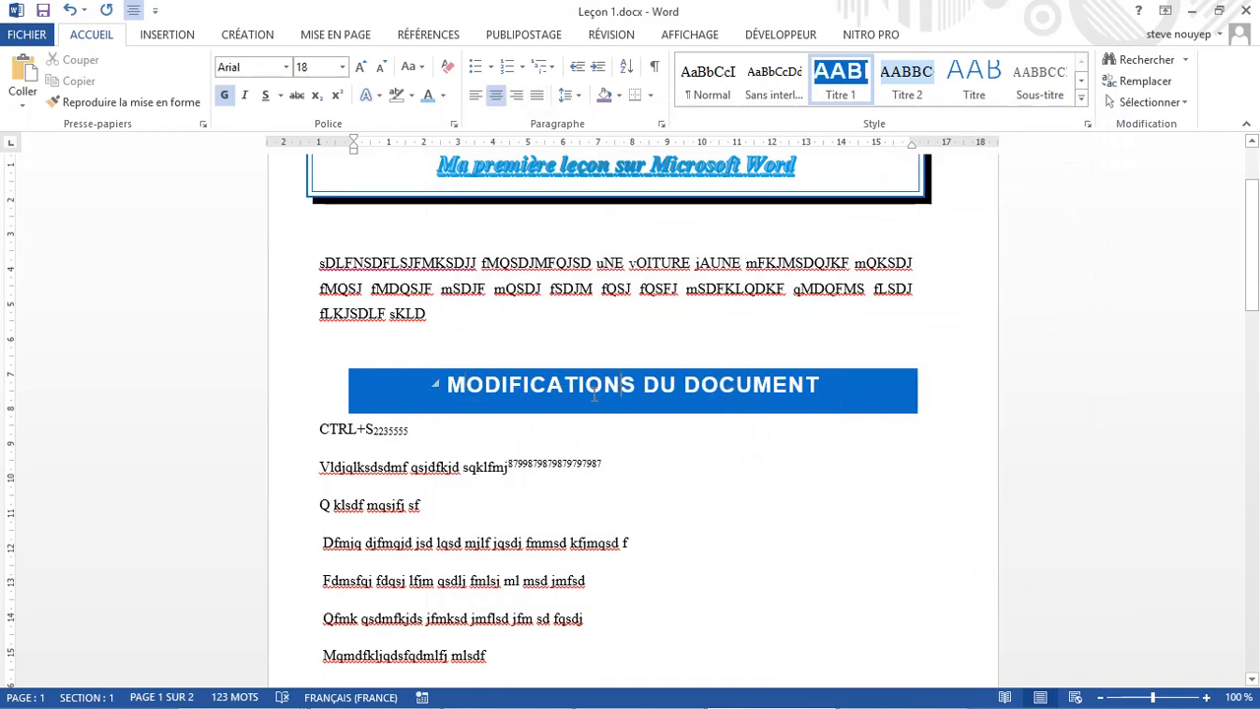
# Step: Apply the Titre 1 style to the heading "Les listes"
pyautogui.scroll(-10, 594, 394)
pyautogui.scroll(3, 491, 378)
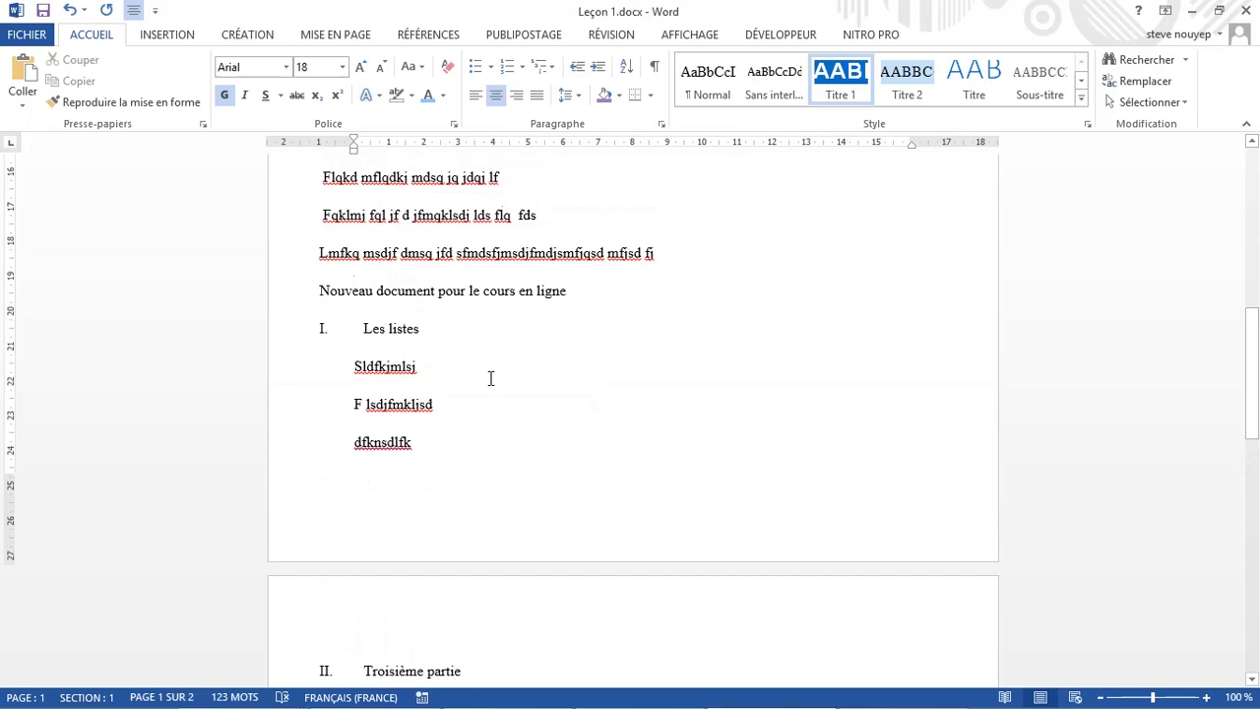
pyautogui.click(369, 344)
pyautogui.doubleClick(393, 335)
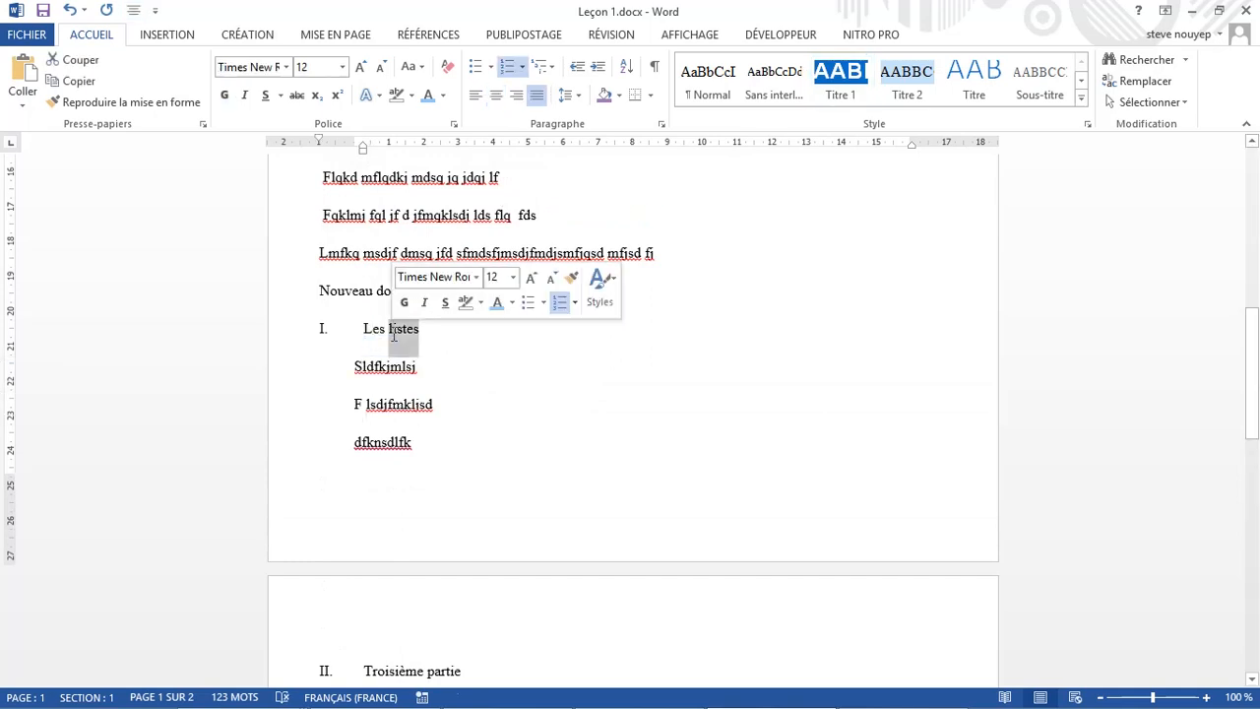
pyautogui.click(840, 81)
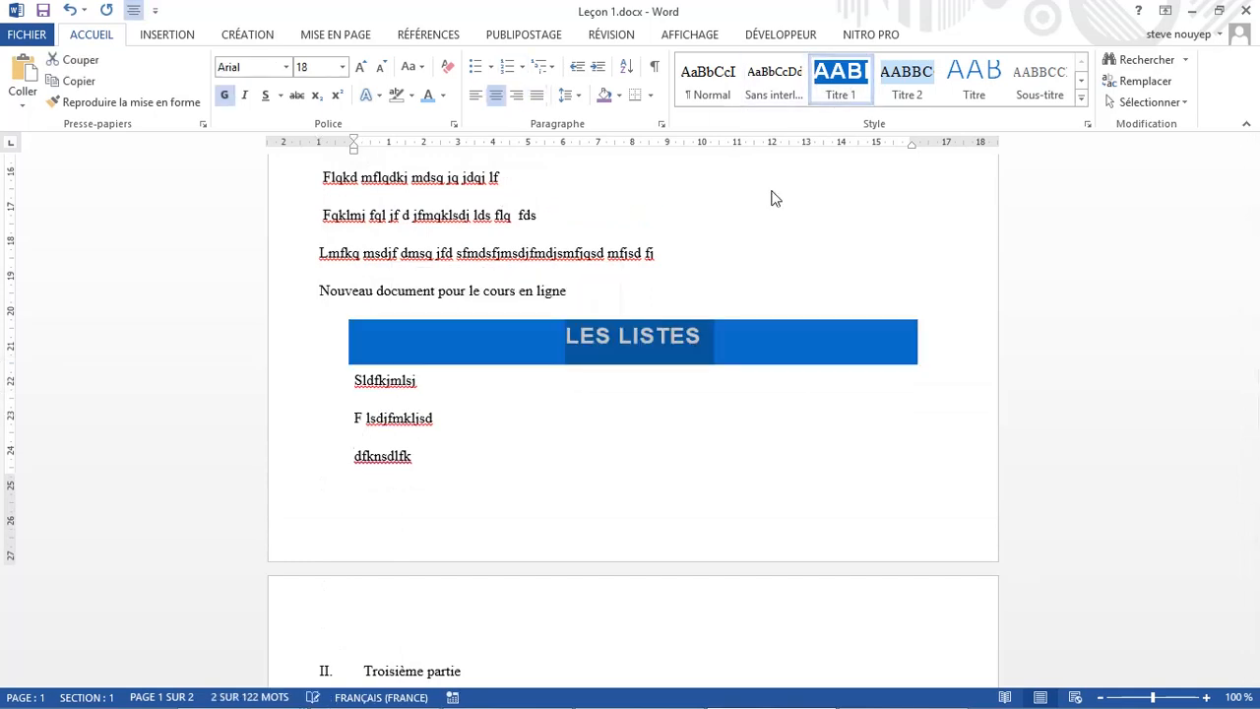
# Step: Apply the Titre 1 style to the heading "Troisième partie" on the second page
pyautogui.scroll(-10, 509, 452)
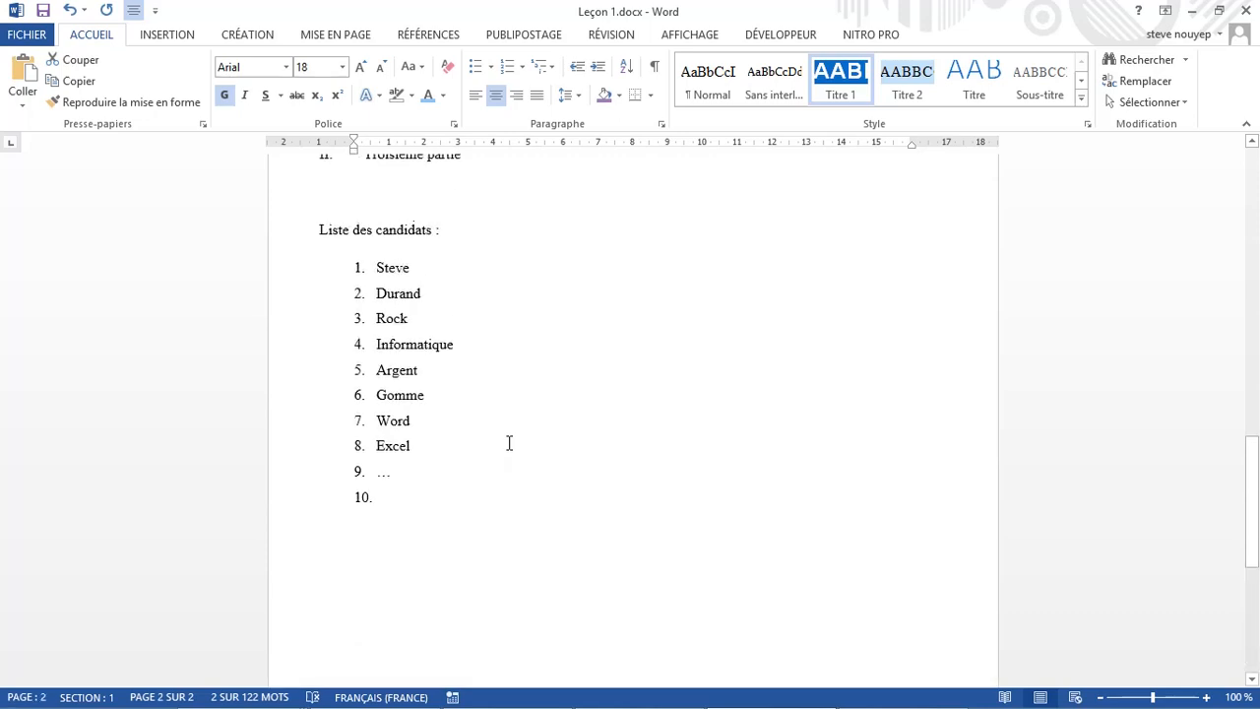
pyautogui.scroll(4, 509, 443)
pyautogui.click(392, 391)
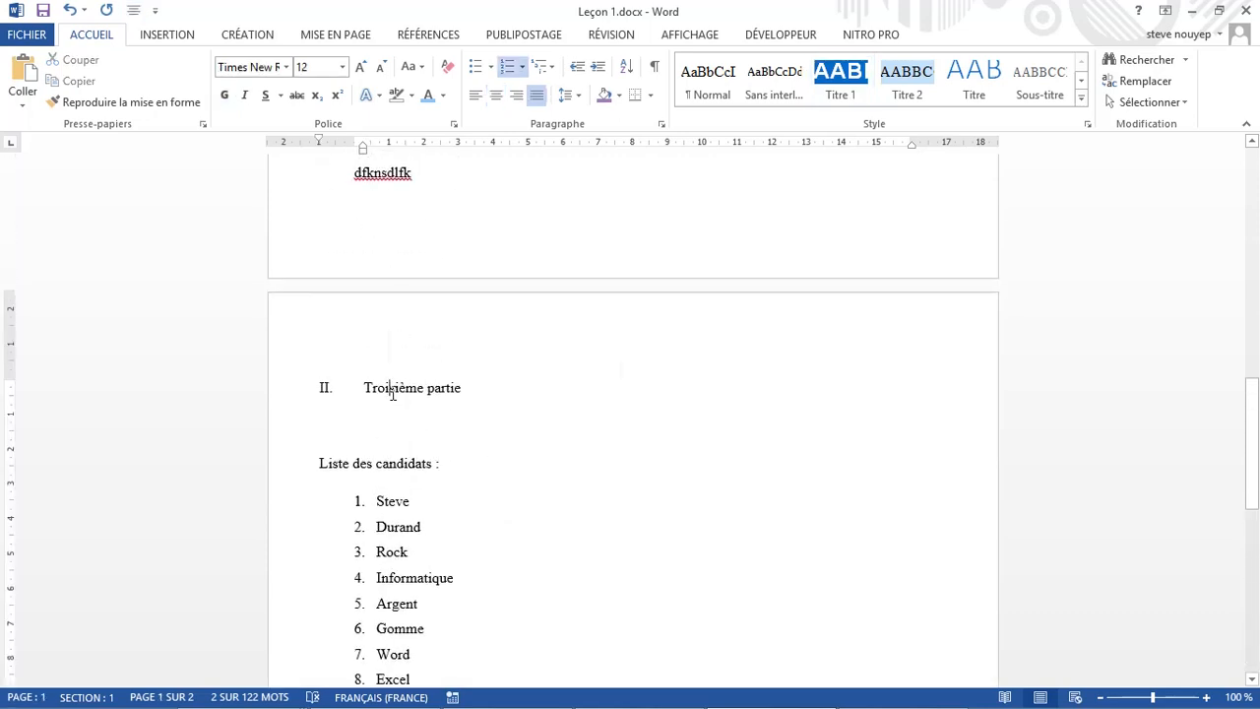
pyautogui.tripleClick(391, 392)
pyautogui.click(840, 81)
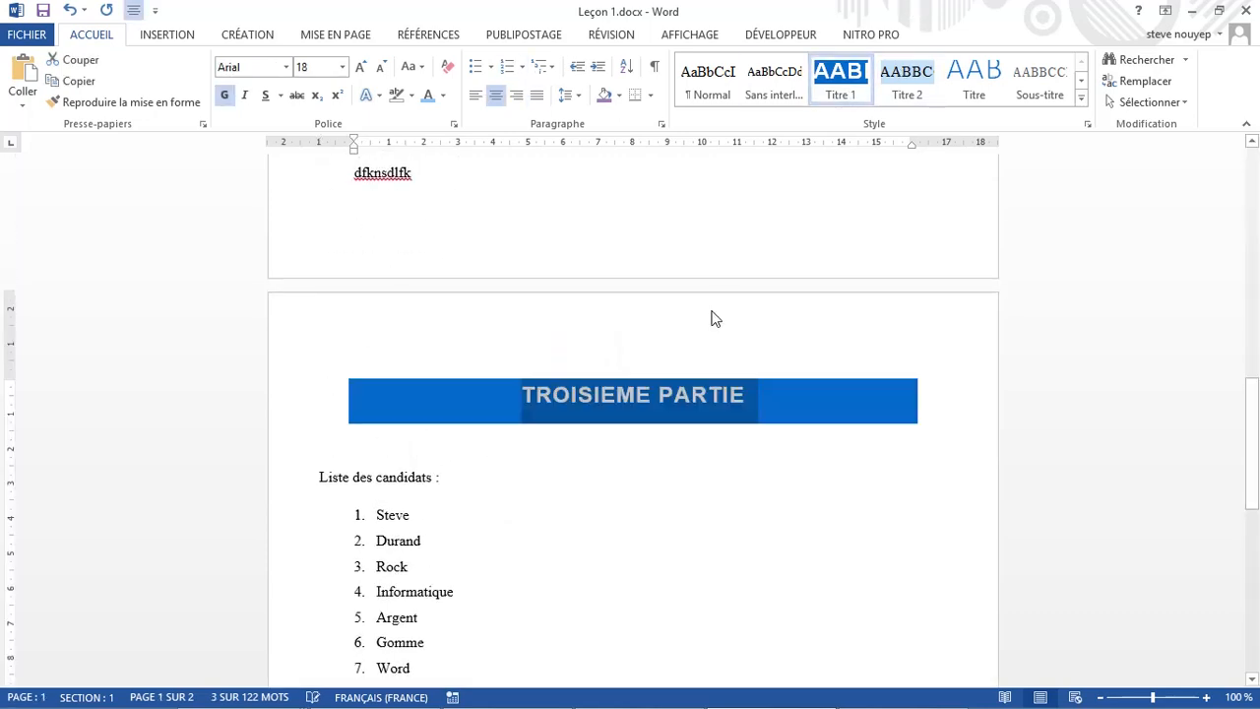
pyautogui.scroll(12, 692, 328)
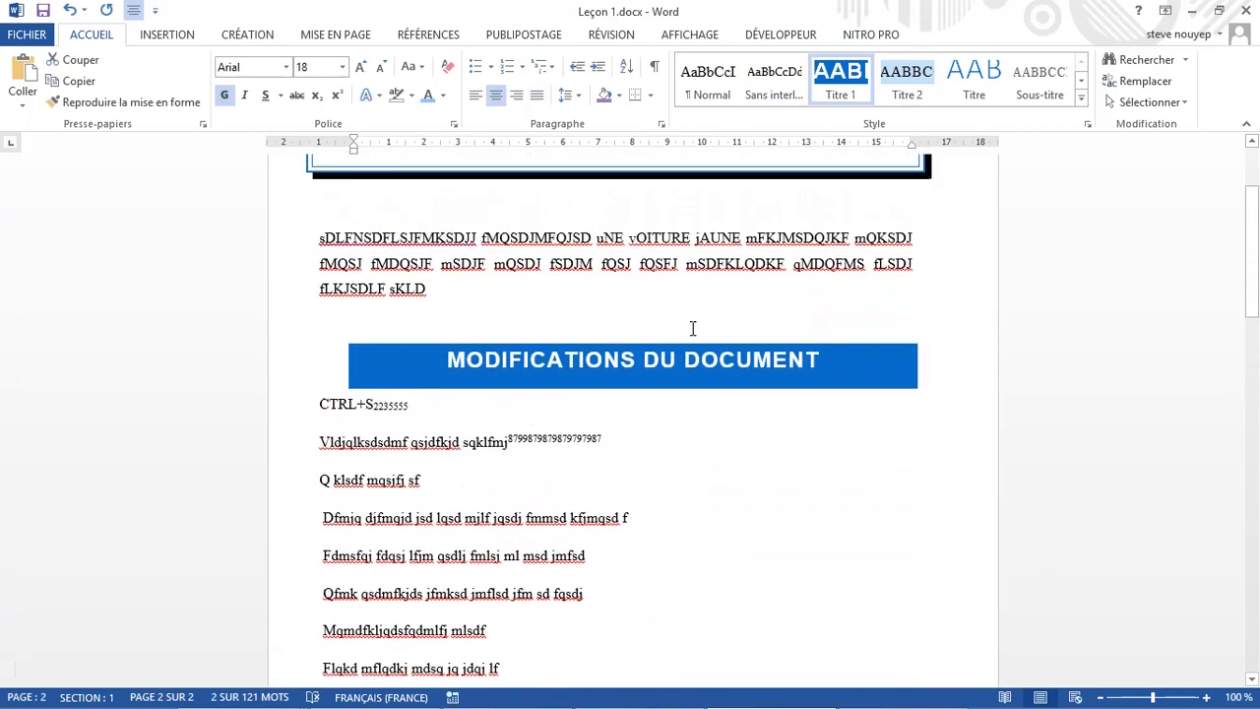
pyautogui.scroll(-1, 692, 328)
pyautogui.scroll(2, 693, 328)
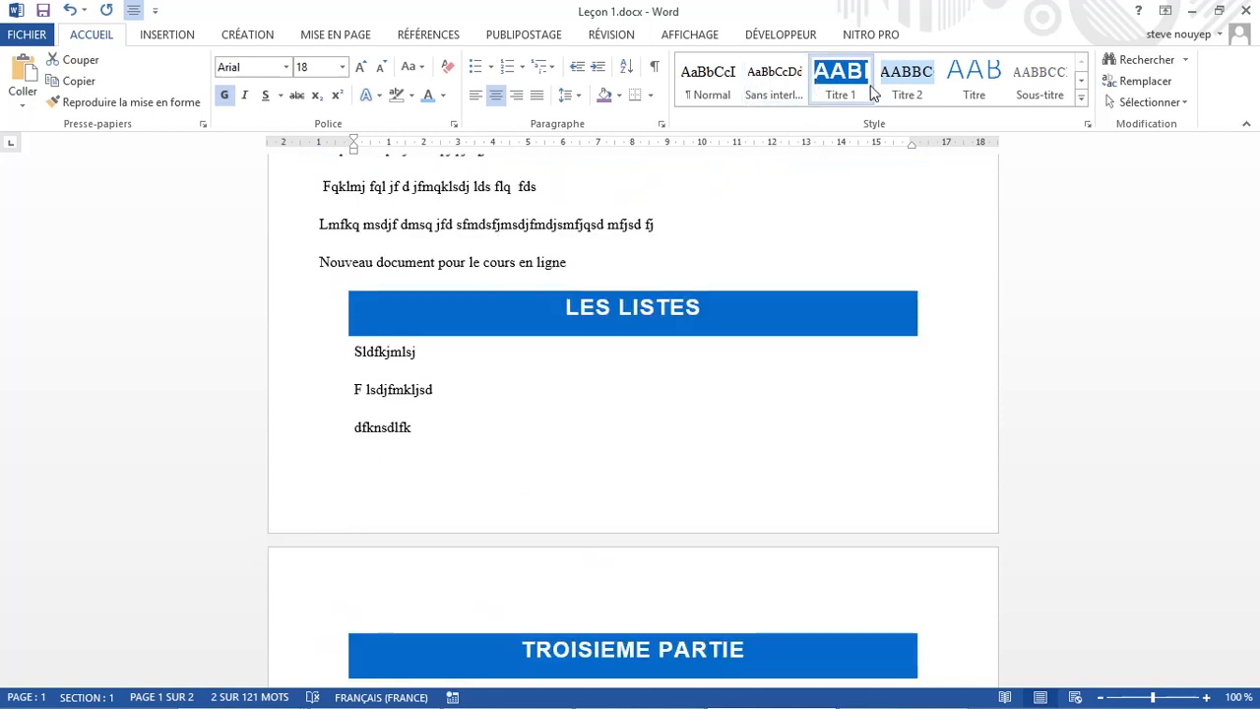
pyautogui.rightClick(907, 93)
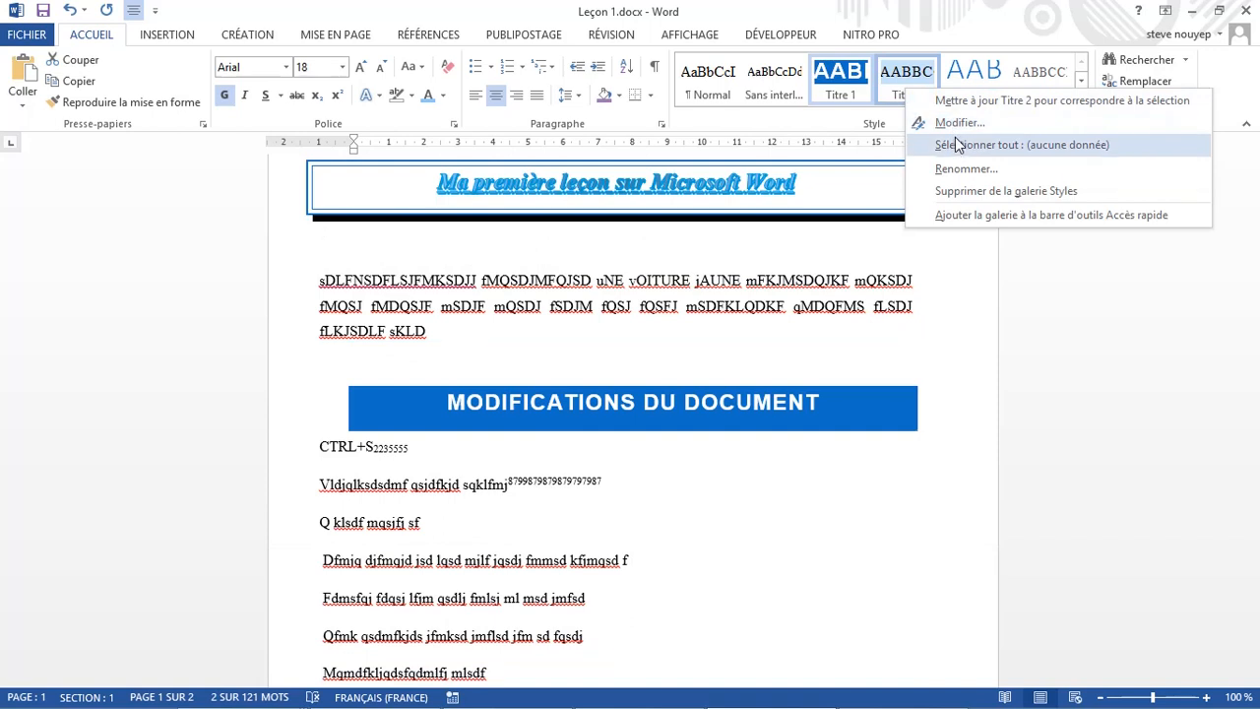
pyautogui.click(600, 332)
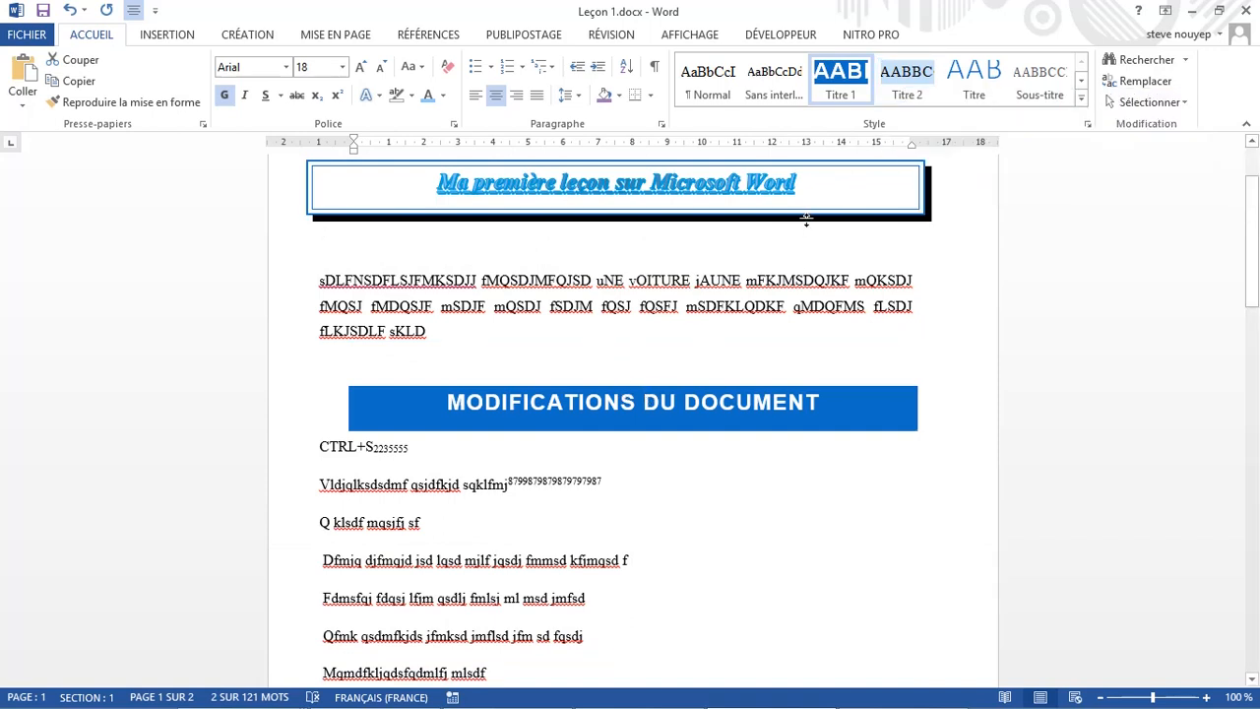
# Step: Create a new style named "MonPremierStyleWord" and open its detailed formatting settings
pyautogui.click(1081, 95)
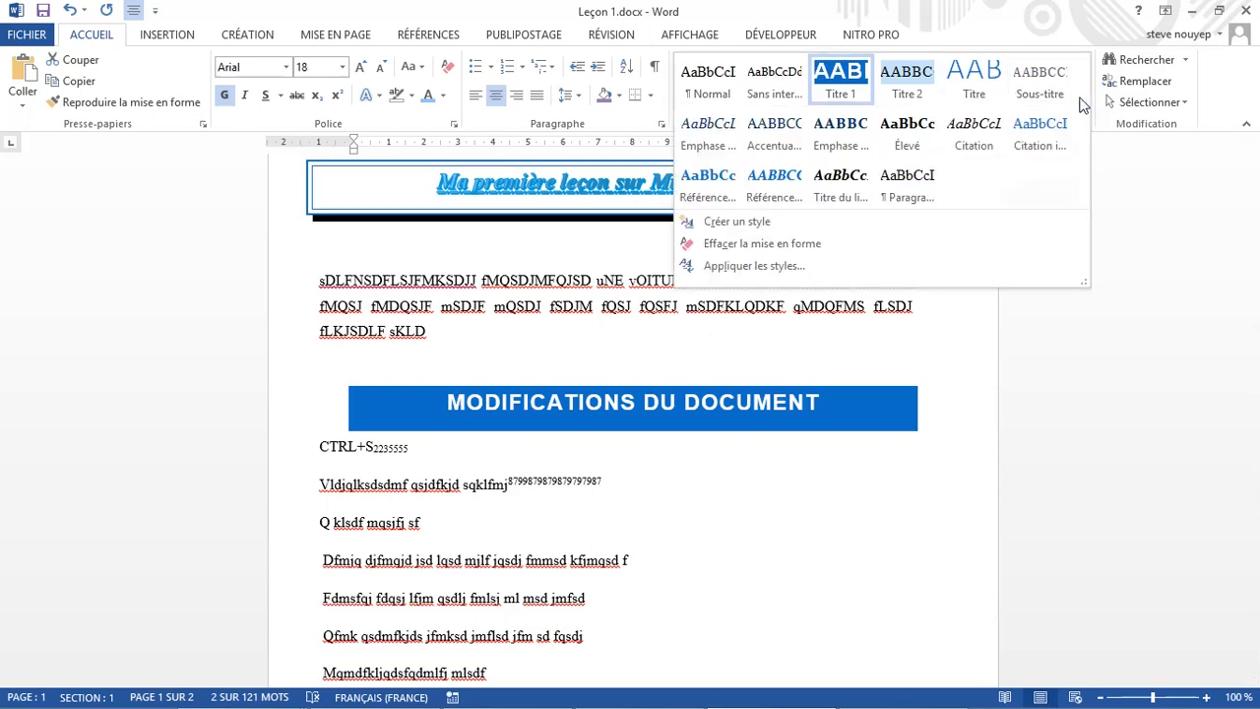
pyautogui.click(750, 224)
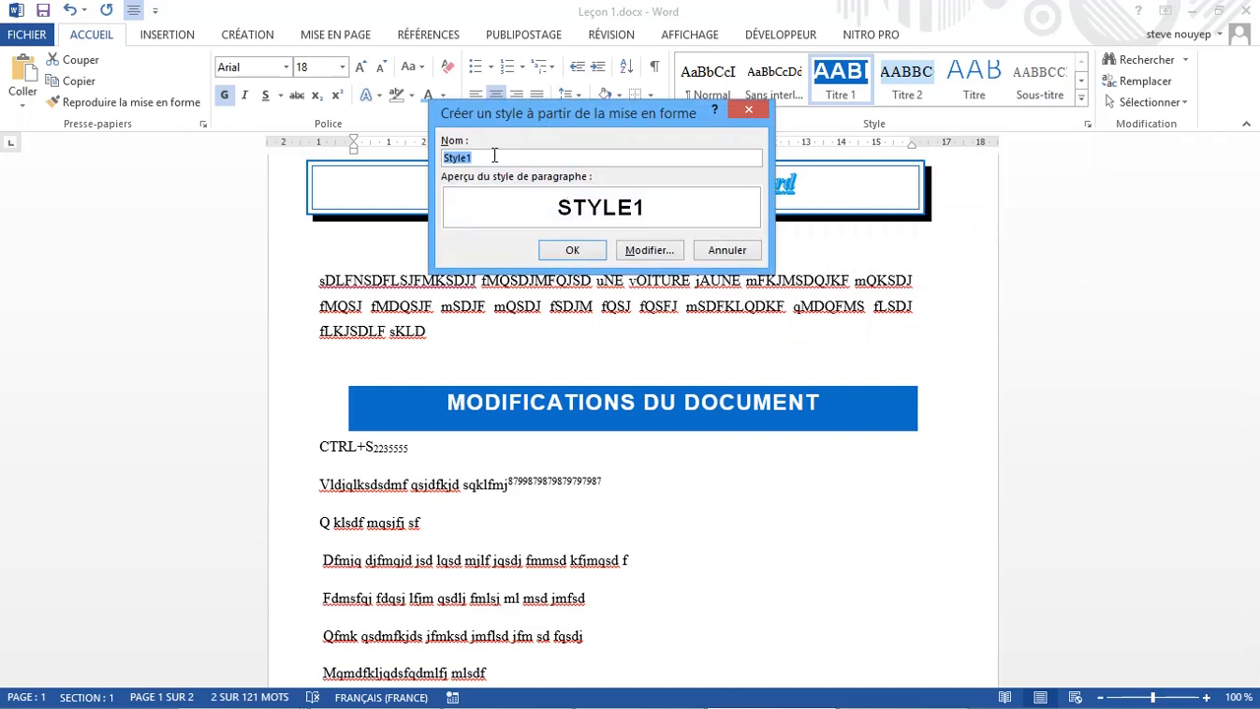
pyautogui.write('MonPremier')
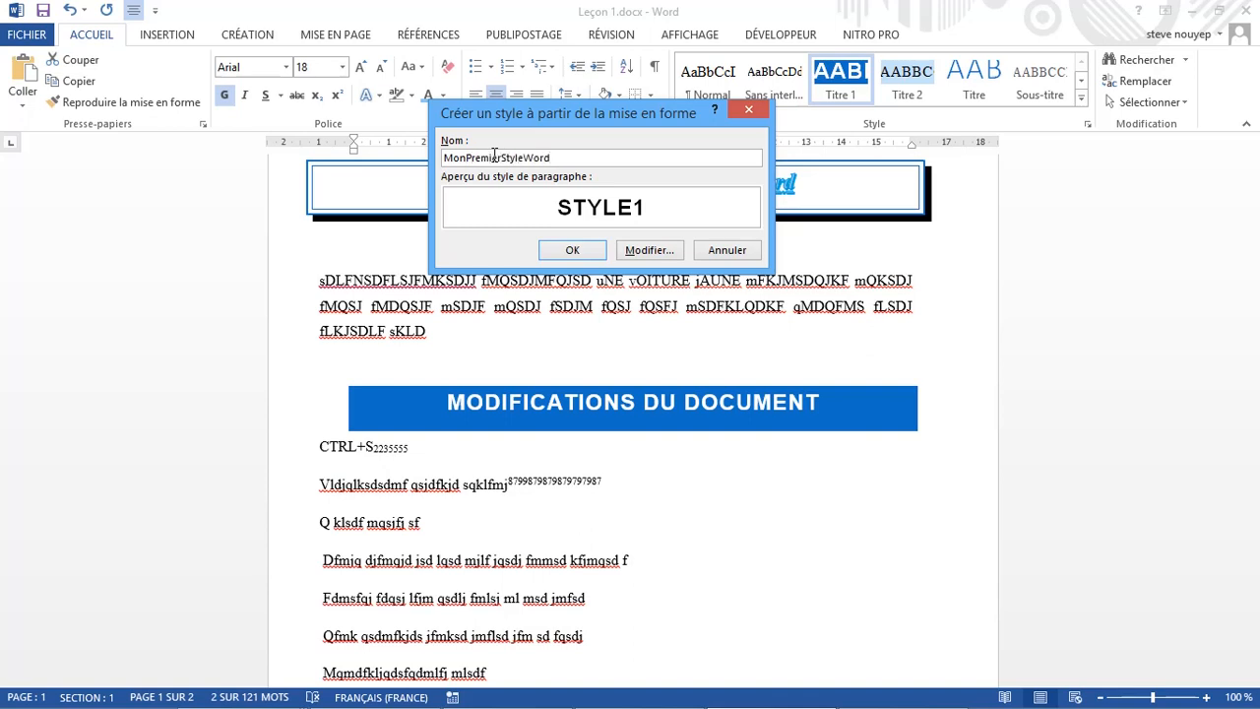
pyautogui.click(647, 252)
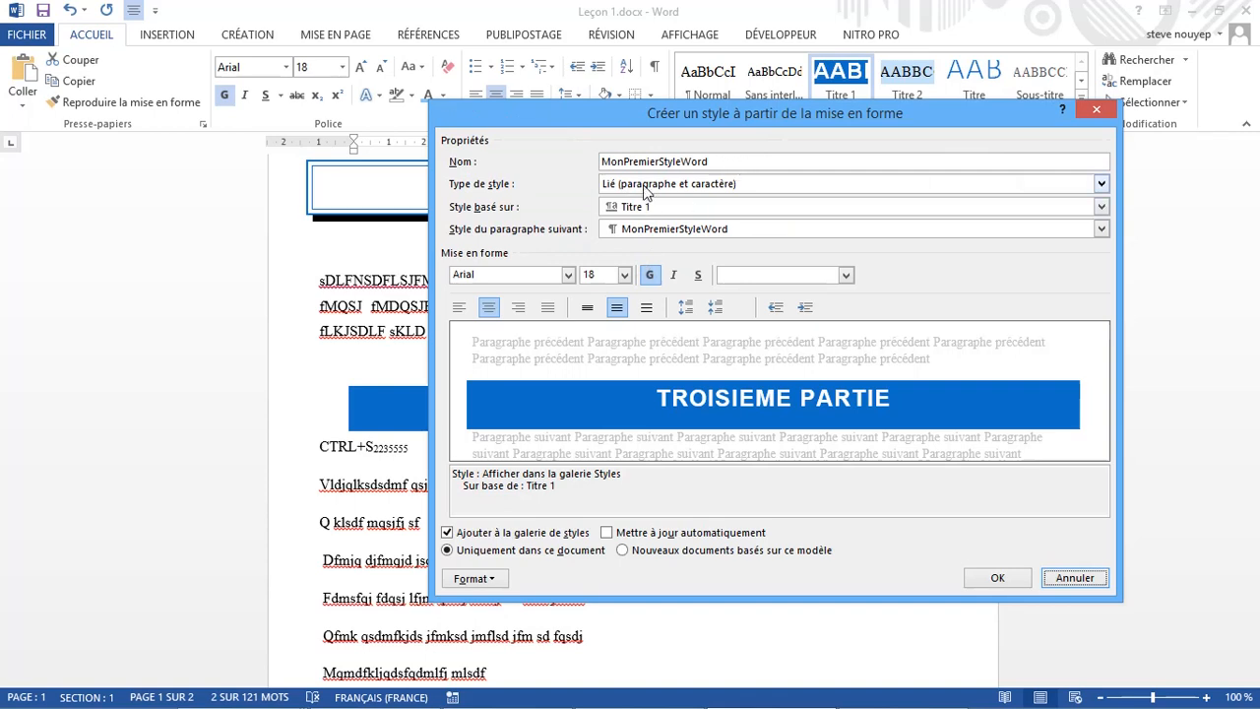
# Step: Keep the new style's type as Lié (paragraphe et caractère) and base it on Titre 1
pyautogui.click(788, 187)
pyautogui.click(788, 187)
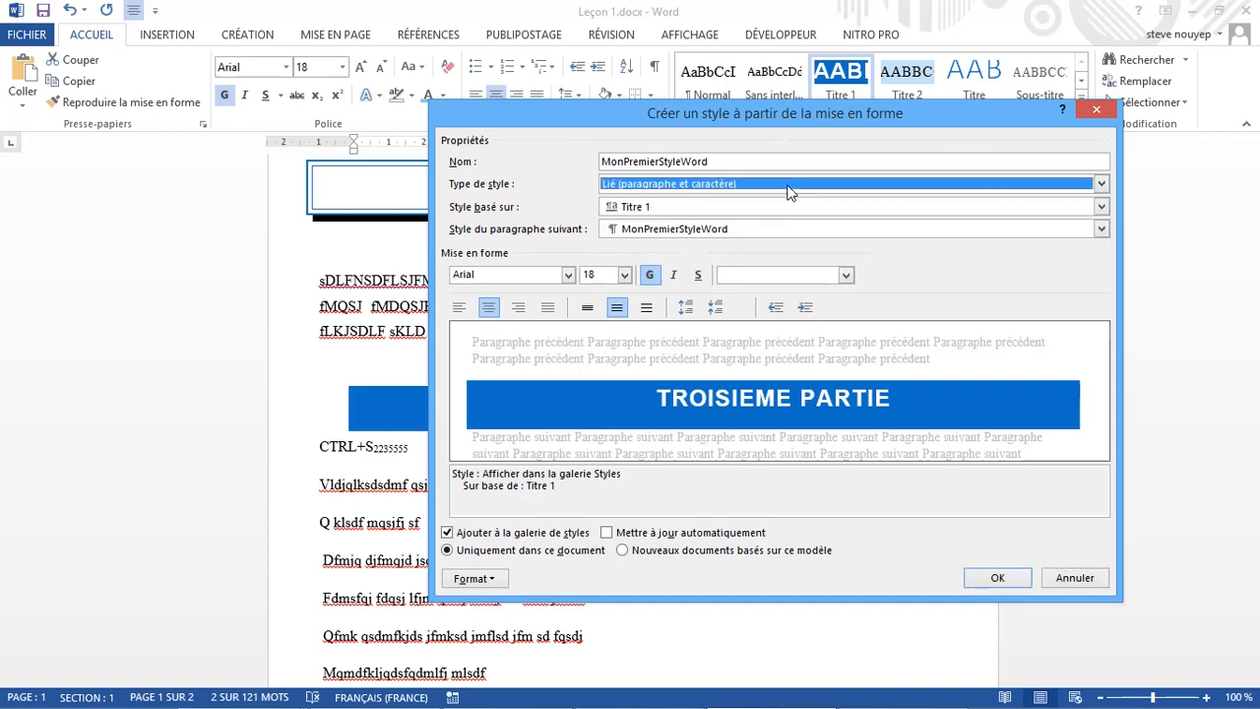
pyautogui.click(729, 211)
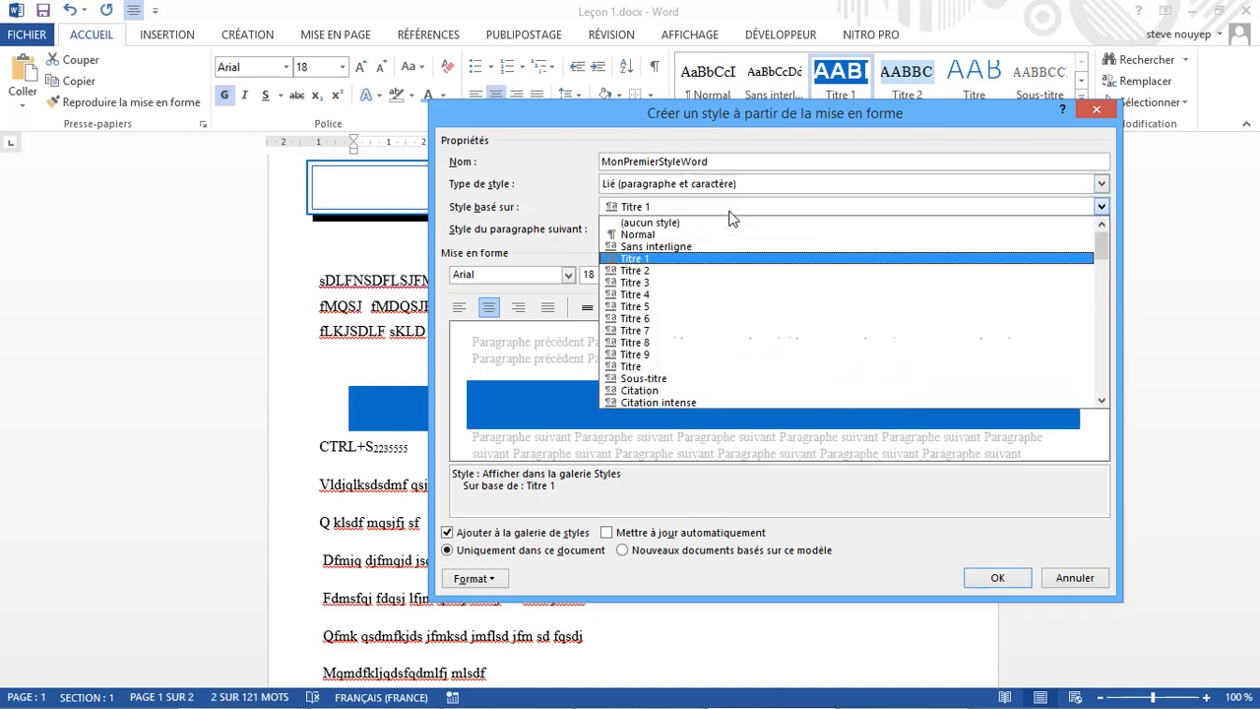
pyautogui.click(730, 211)
pyautogui.click(730, 211)
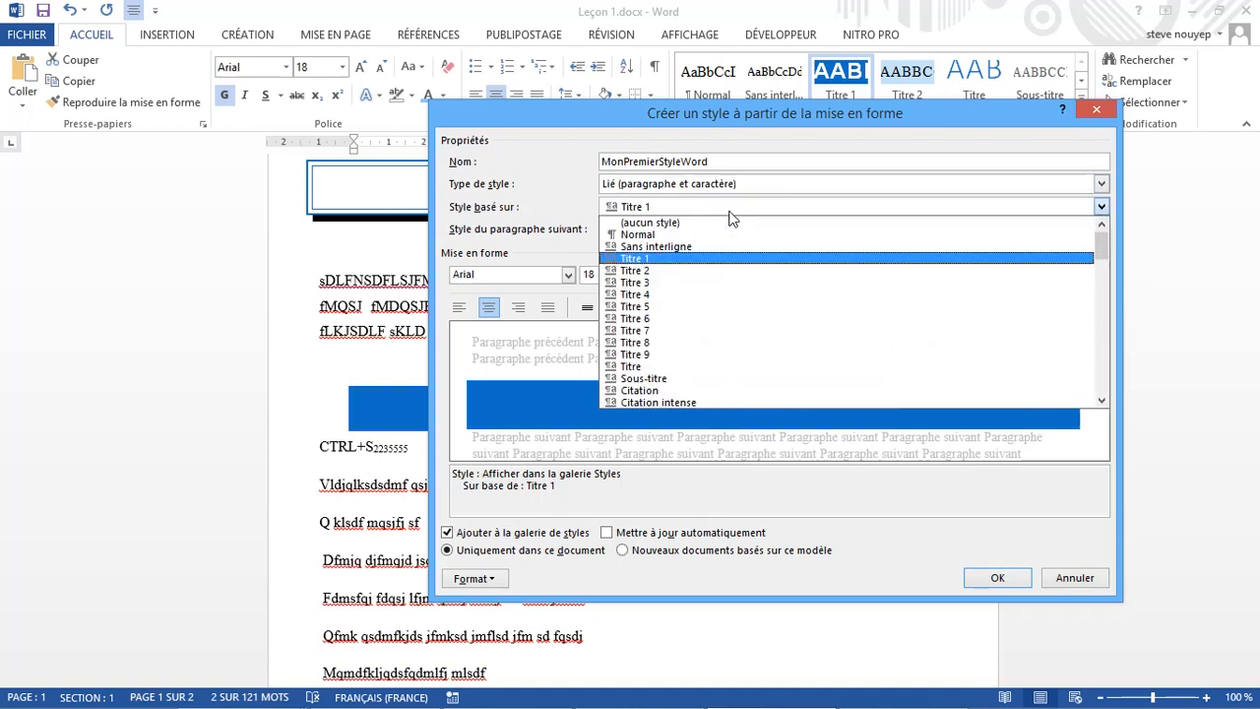
pyautogui.click(676, 259)
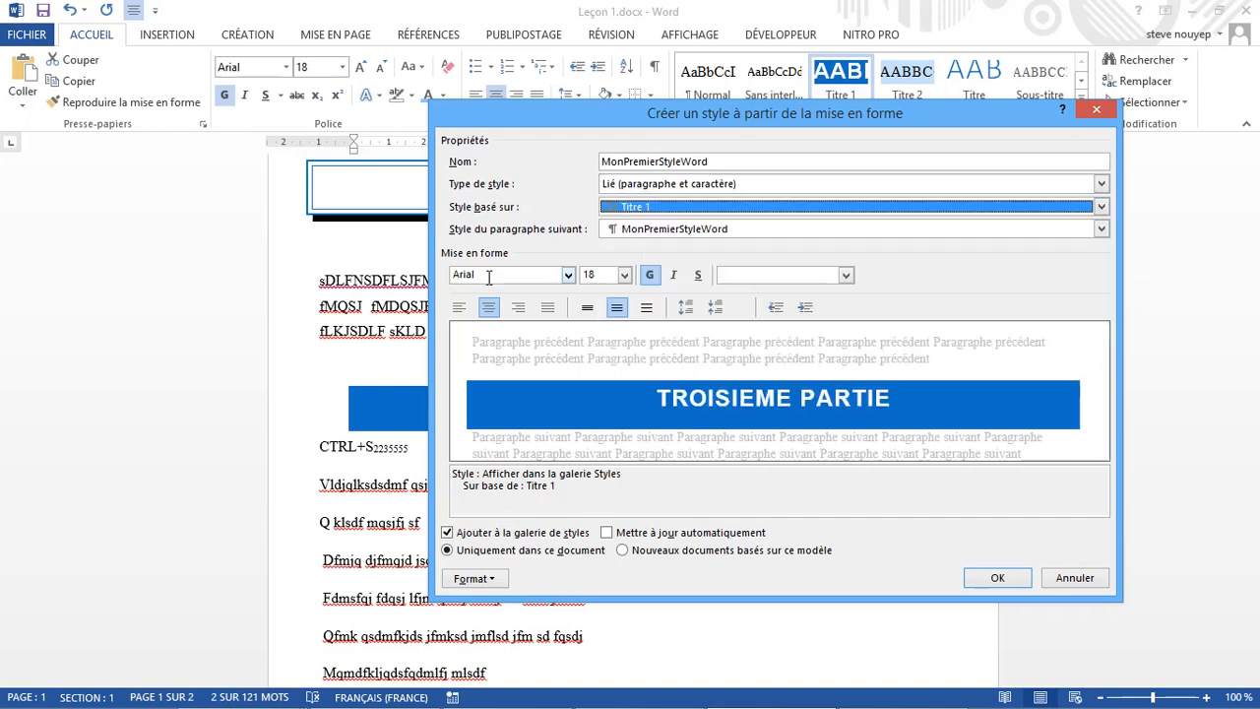
# Step: Format the new style in Garamond, size 22, with italic and underline, and confirm its creation
pyautogui.click(568, 276)
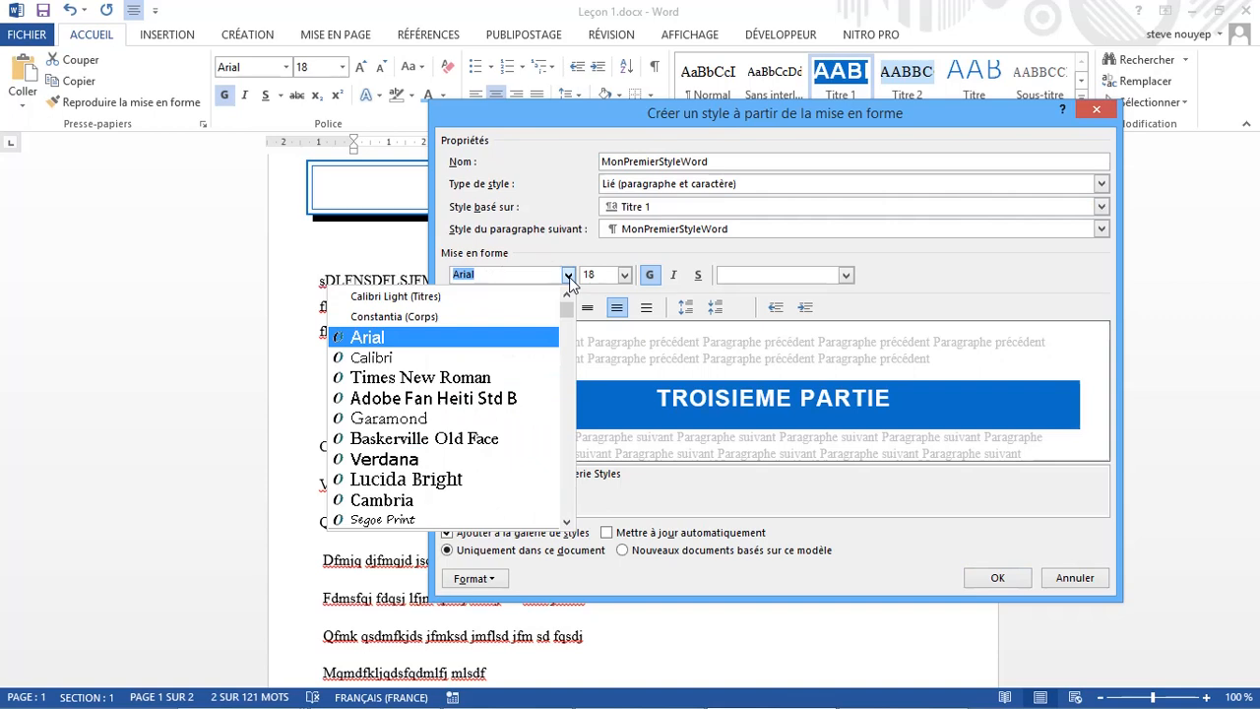
pyautogui.click(425, 416)
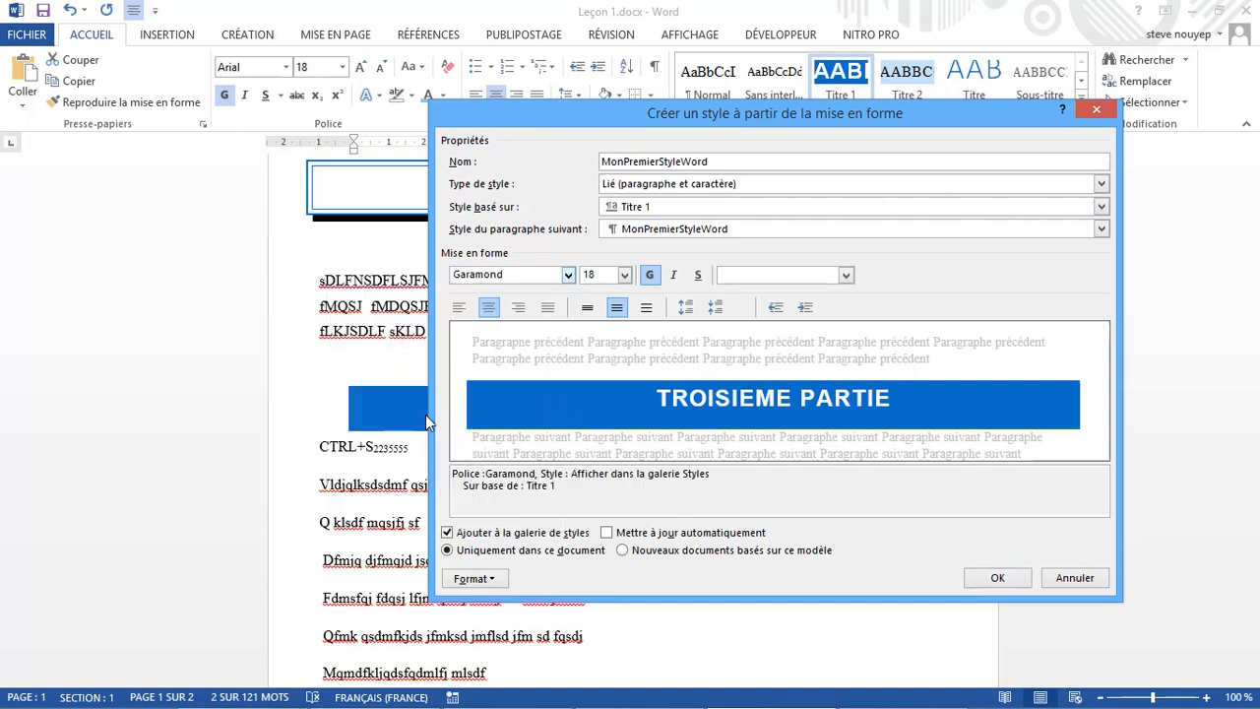
pyautogui.click(625, 275)
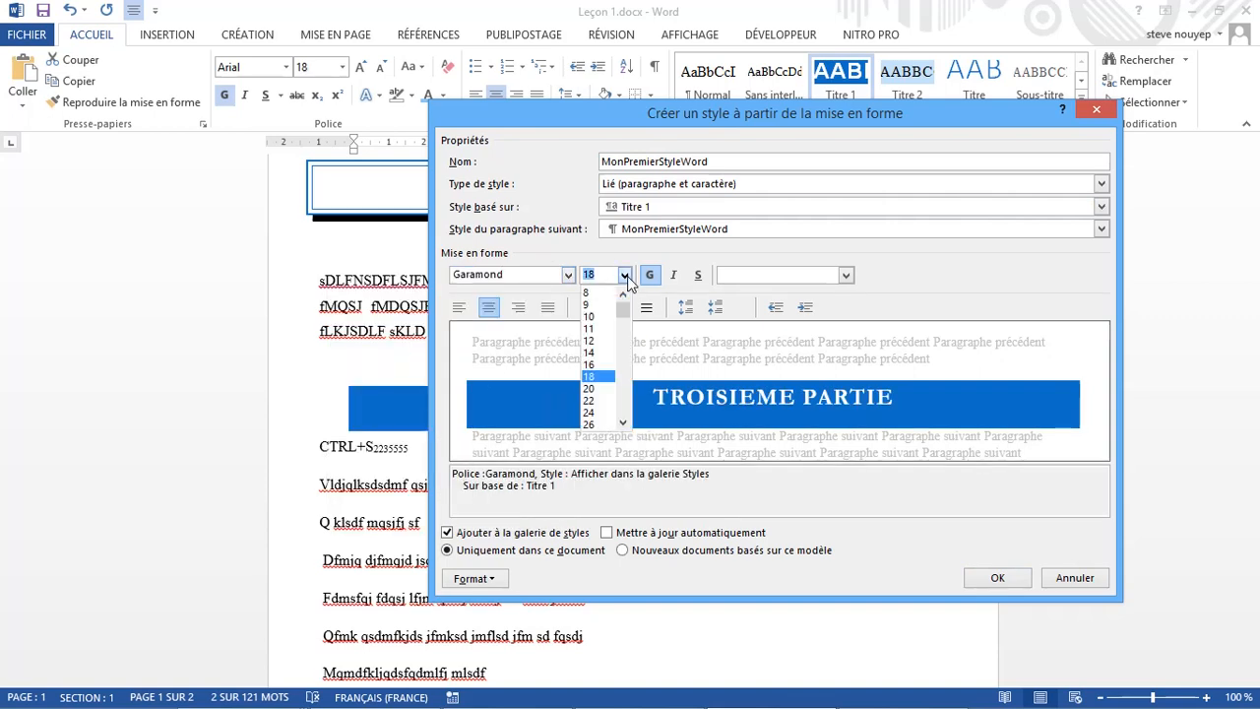
pyautogui.click(590, 401)
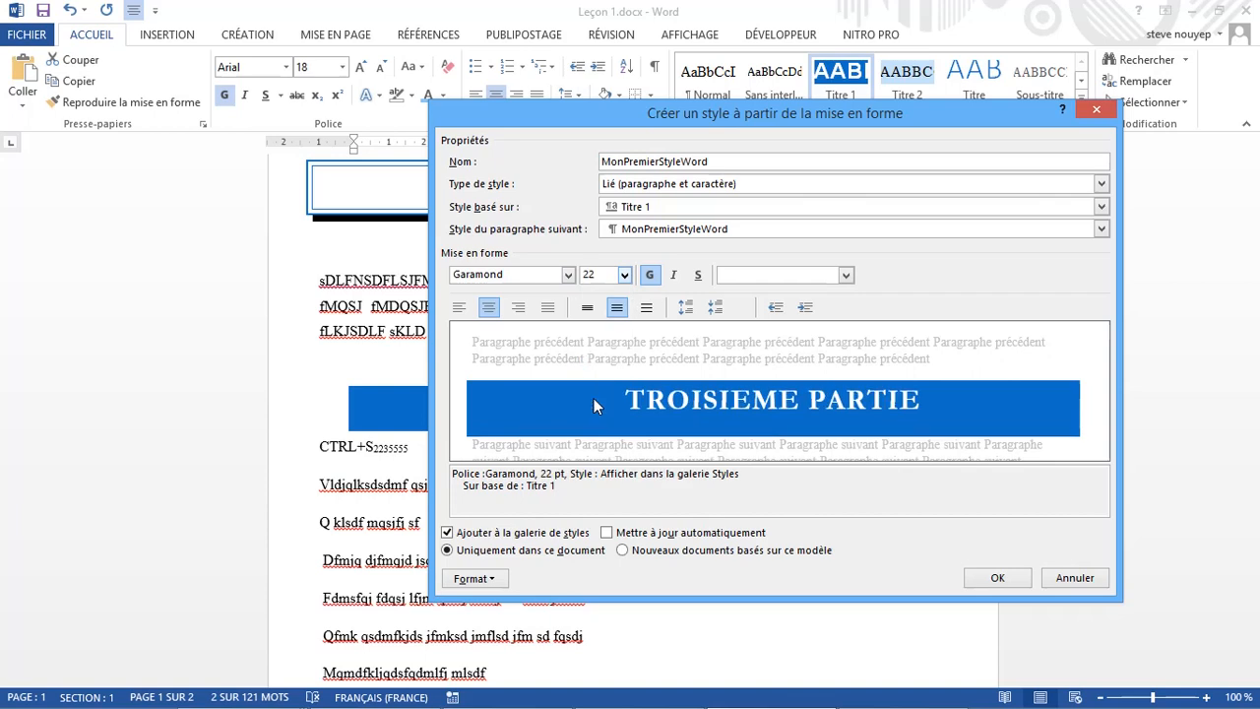
pyautogui.click(674, 276)
pyautogui.click(697, 276)
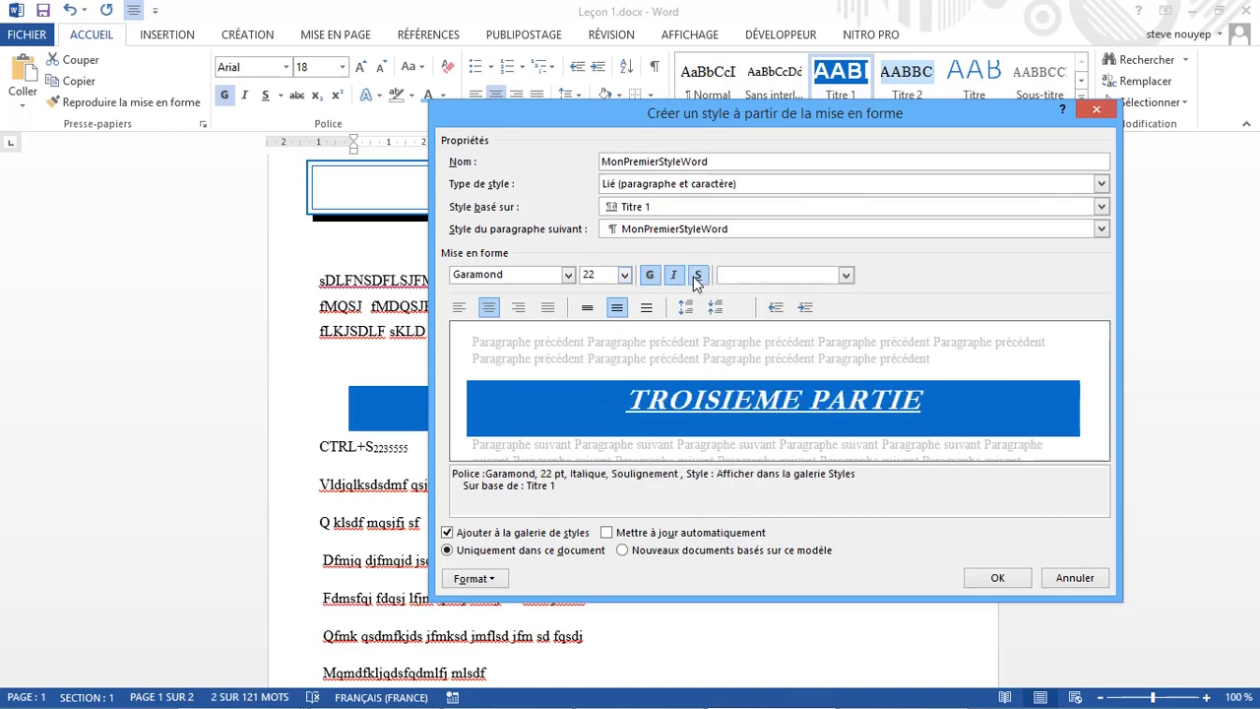
pyautogui.click(996, 581)
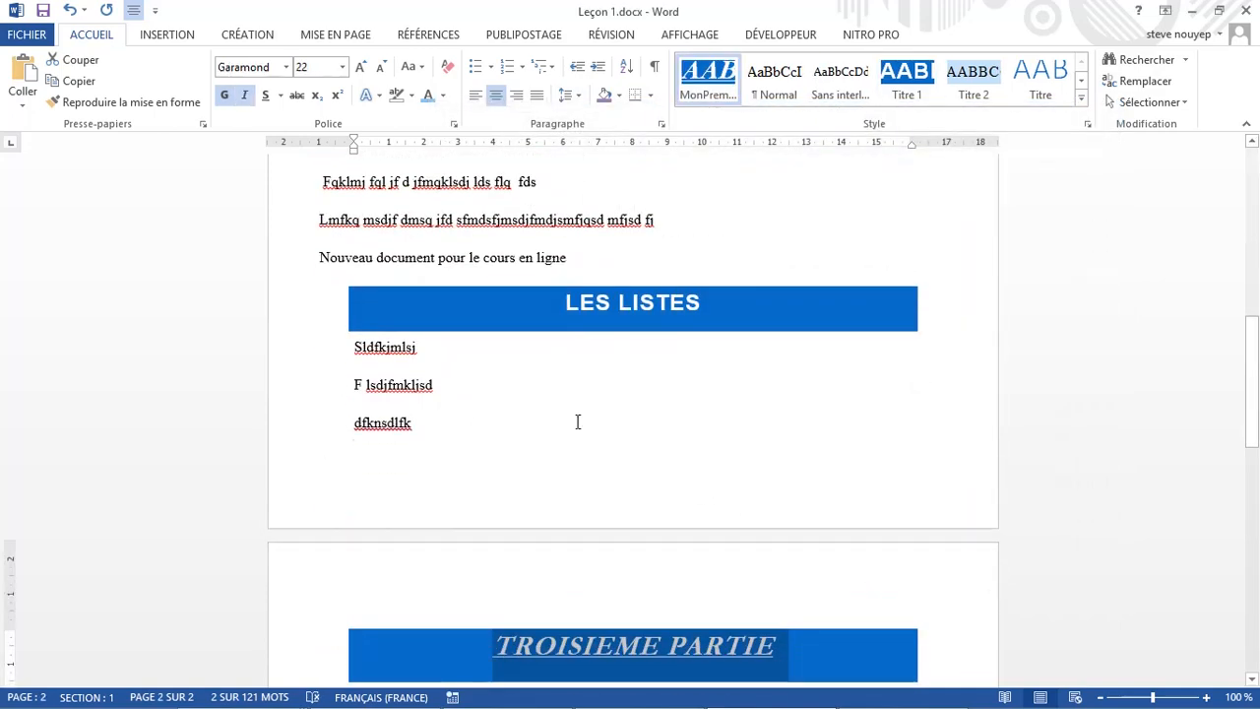
# Step: Apply the MonPremierStyleWord style to the whole "Modifications du document" heading on the first page
pyautogui.scroll(10, 578, 422)
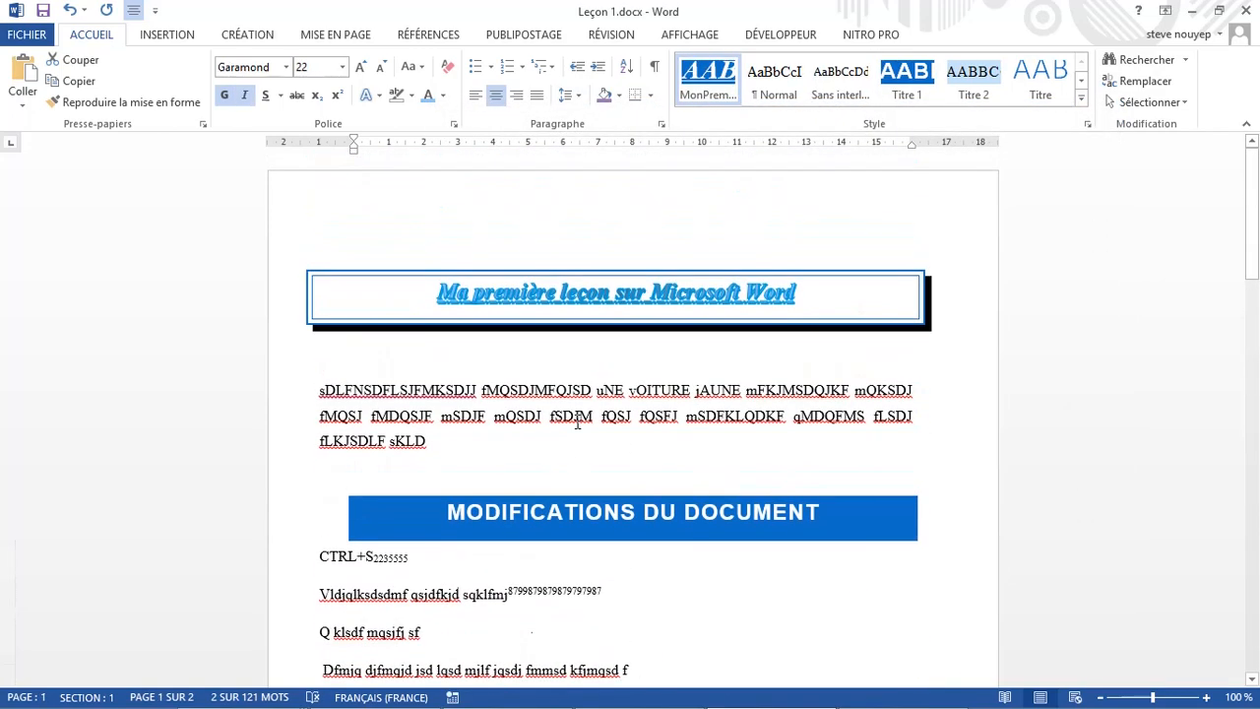
pyautogui.scroll(-3, 578, 421)
pyautogui.tripleClick(554, 379)
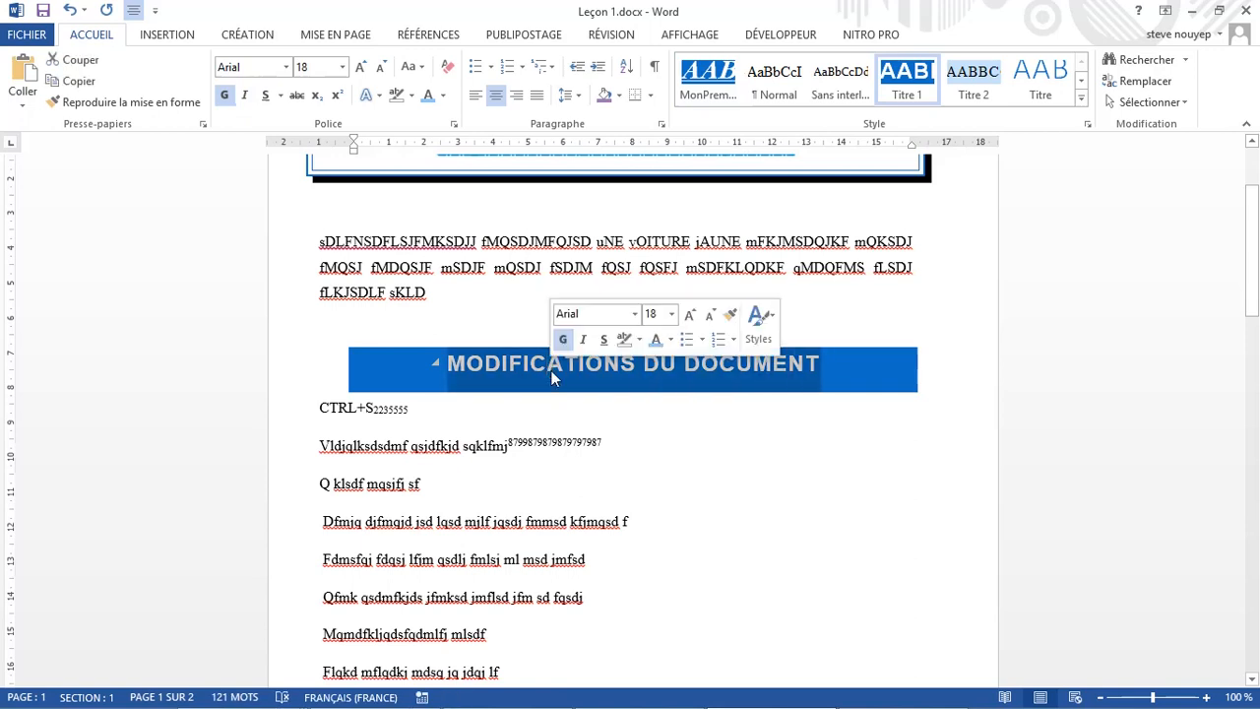
pyautogui.doubleClick(553, 379)
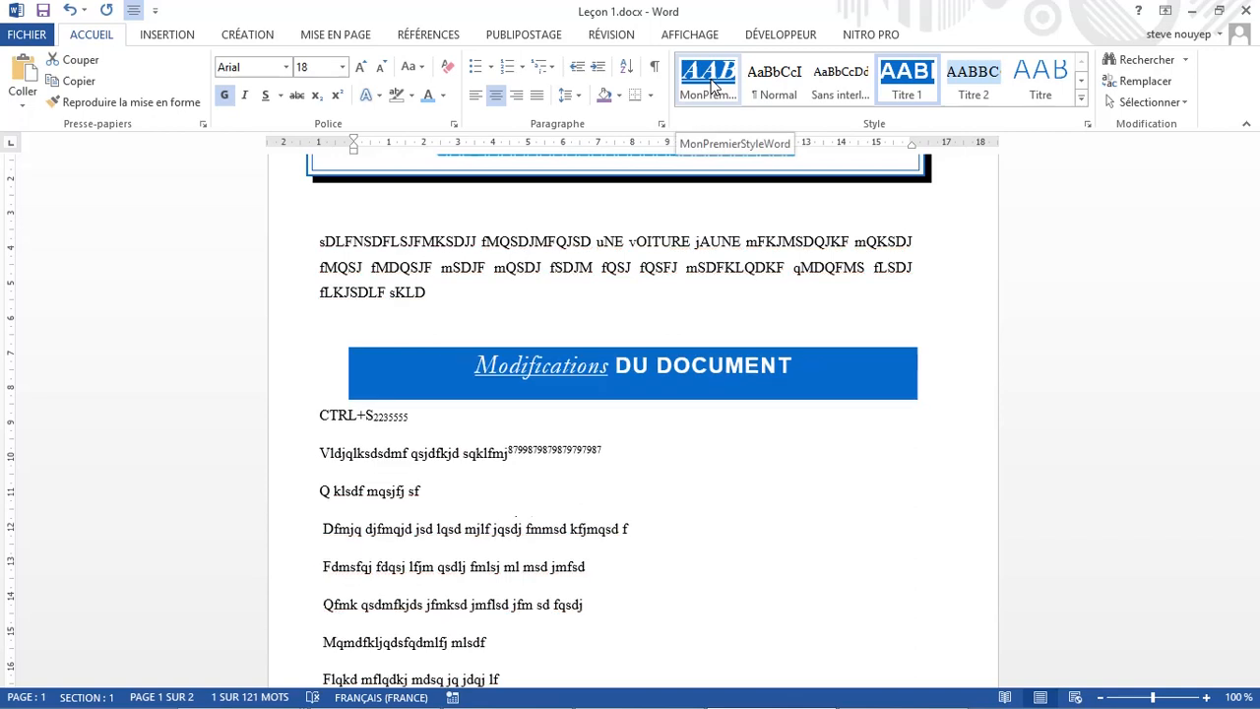
pyautogui.click(644, 367)
pyautogui.tripleClick(663, 372)
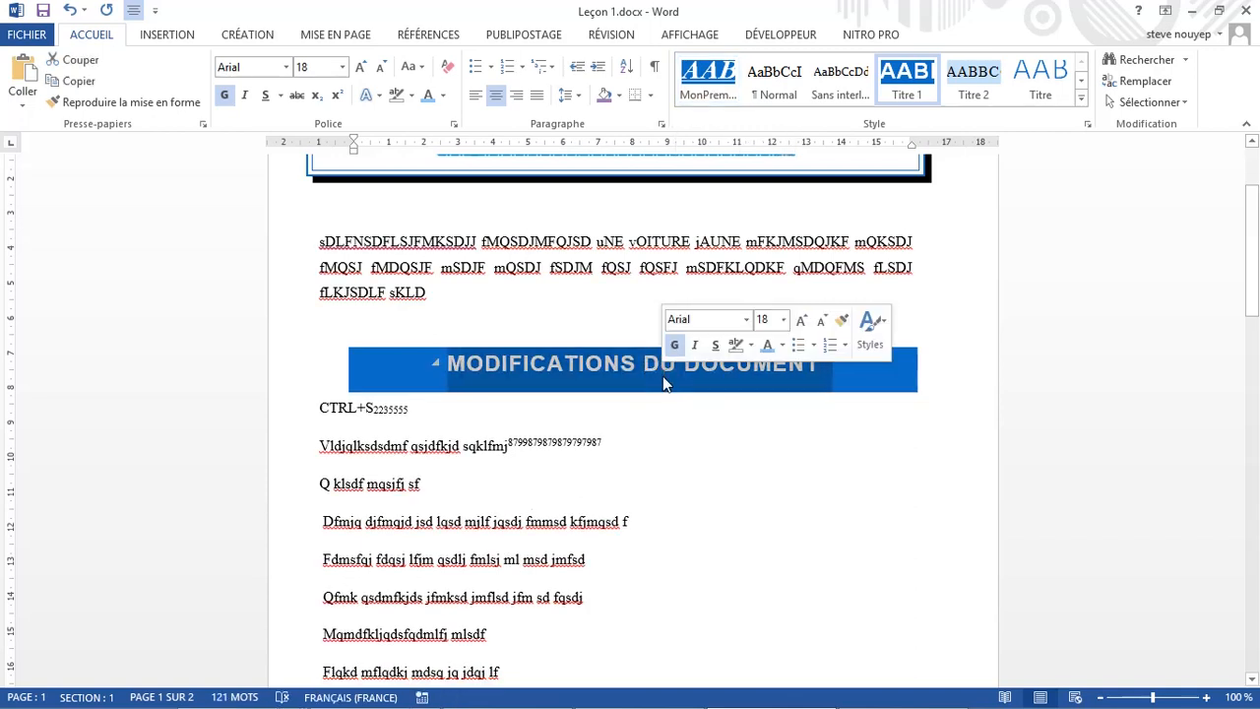
pyautogui.click(714, 87)
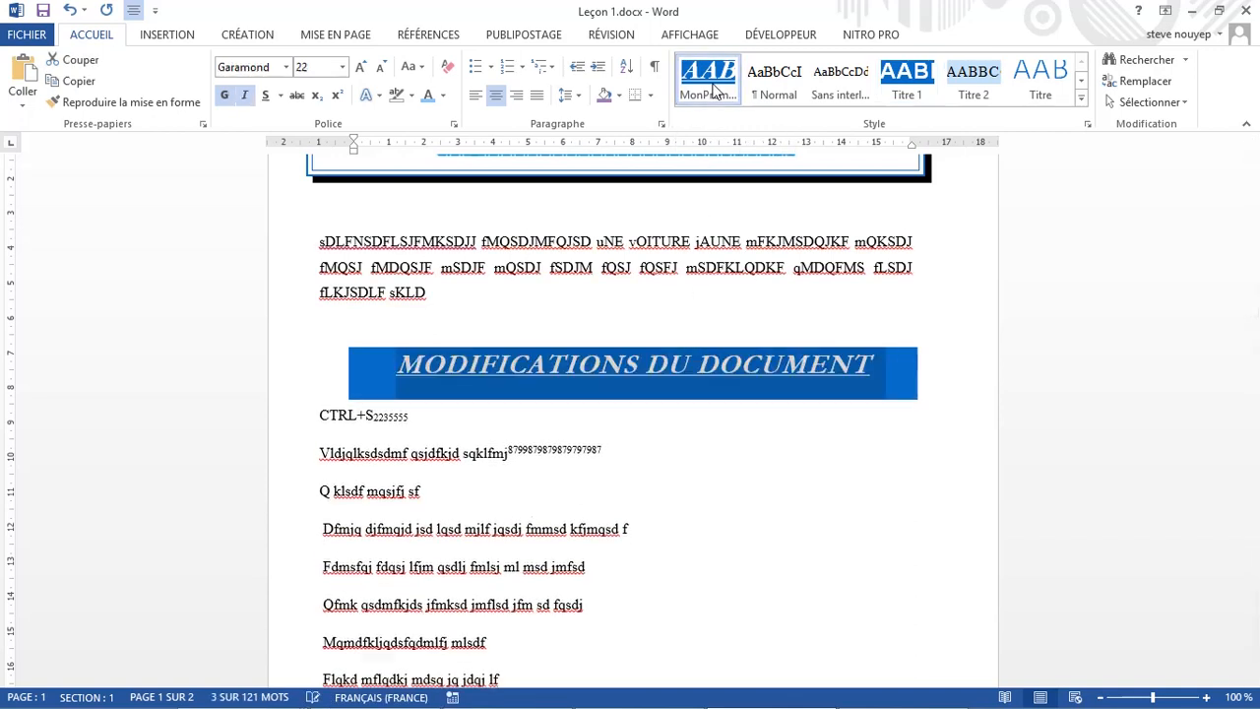
pyautogui.click(626, 395)
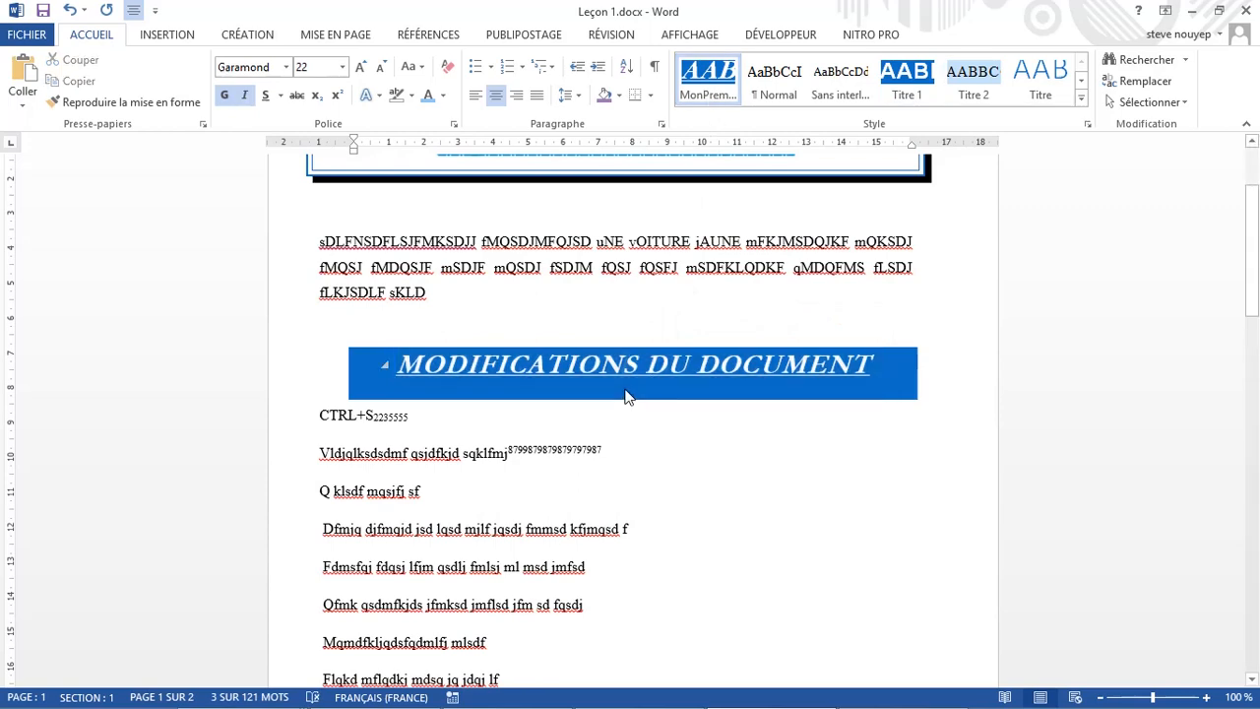
# Step: Select the "Troisième partie" heading on the second page to check its style
pyautogui.scroll(-10, 626, 394)
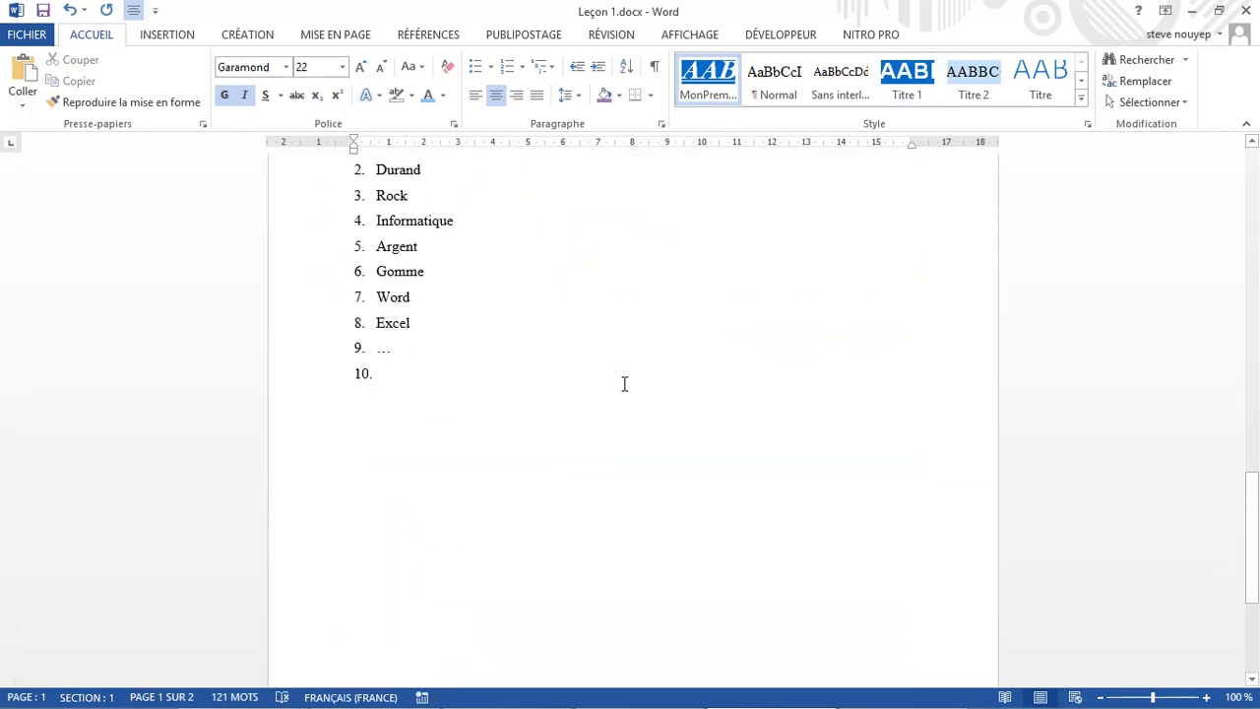
pyautogui.scroll(8, 624, 384)
pyautogui.scroll(-12, 624, 385)
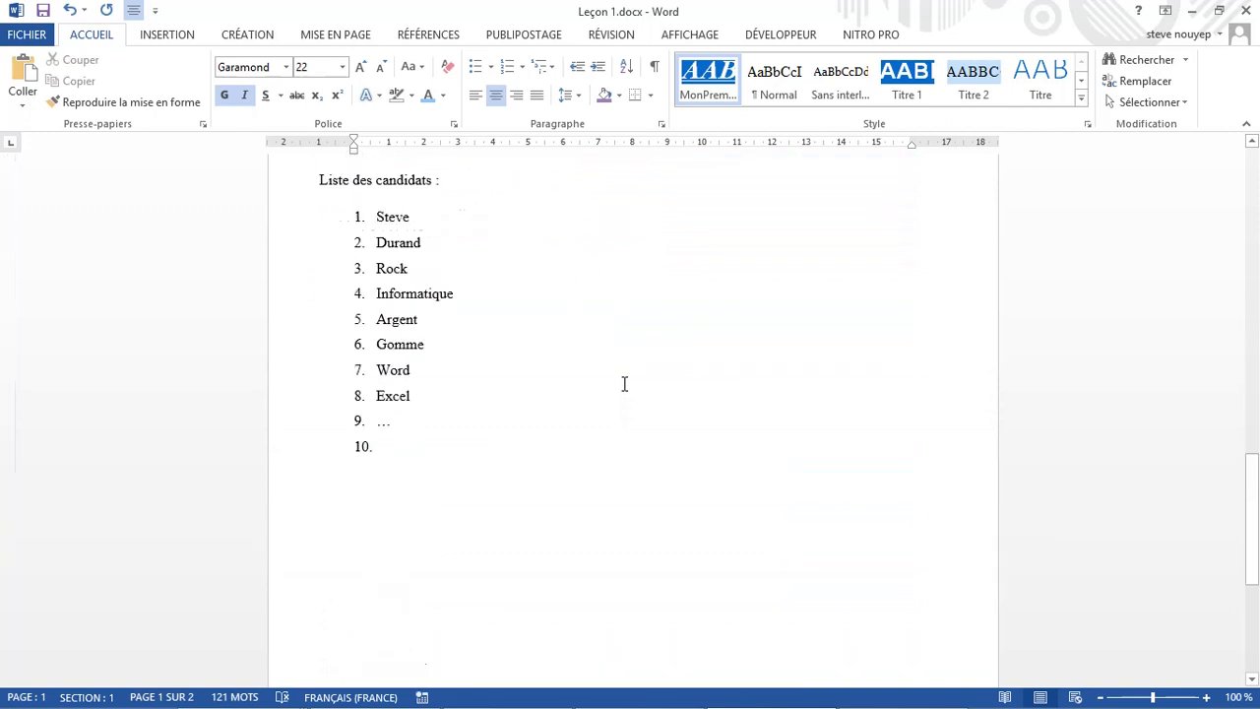
pyautogui.scroll(8, 591, 315)
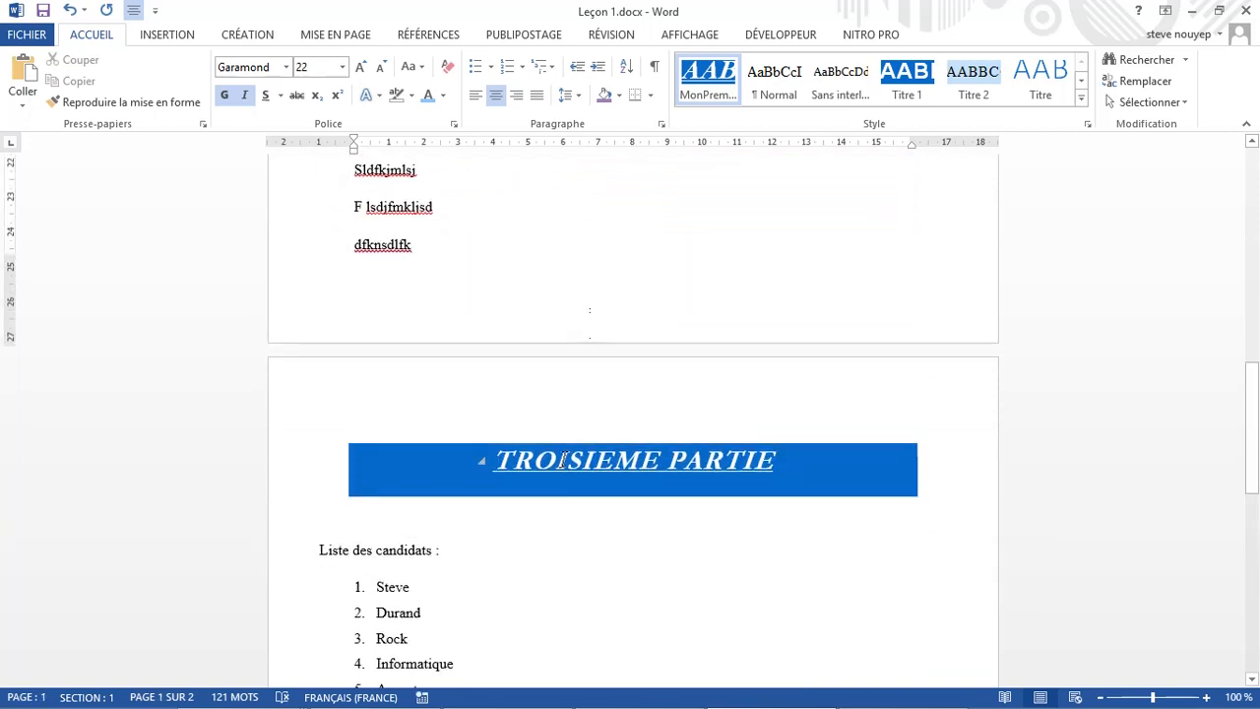
pyautogui.click(561, 461)
pyautogui.tripleClick(562, 461)
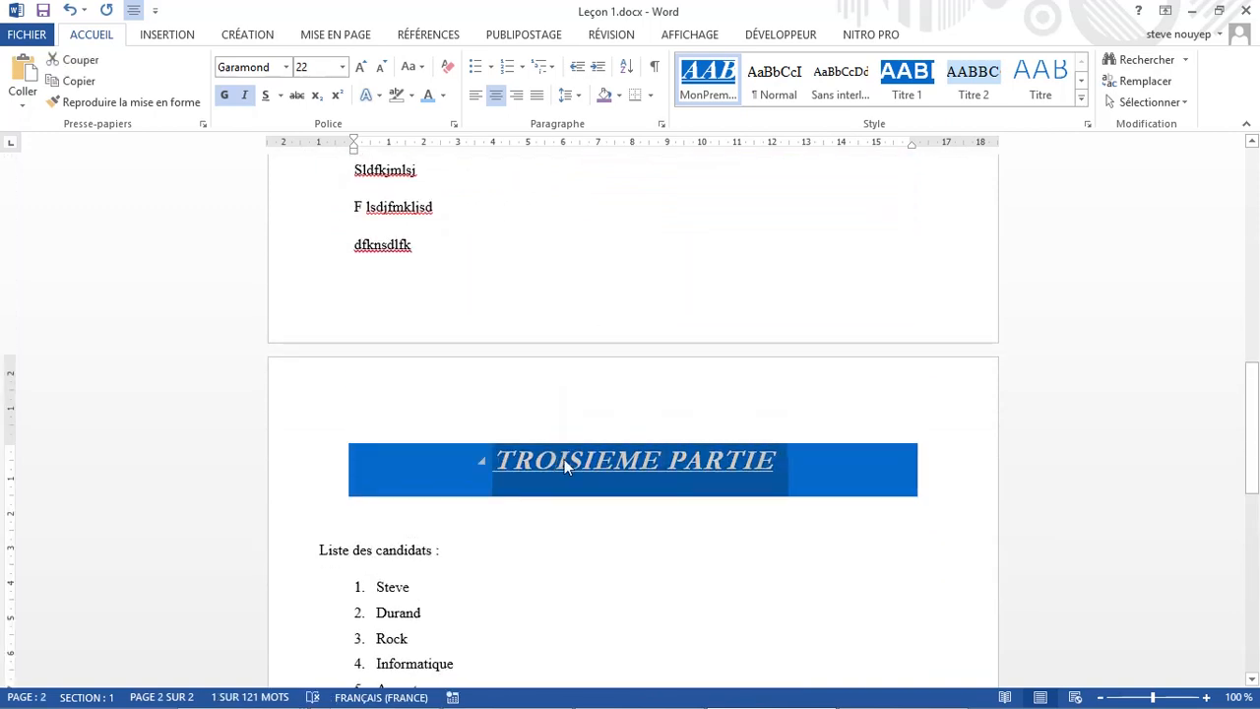
# Step: Switch the "Modifications du document" heading from Titre 1 to the MonPremierStyleWord style
pyautogui.scroll(15, 565, 459)
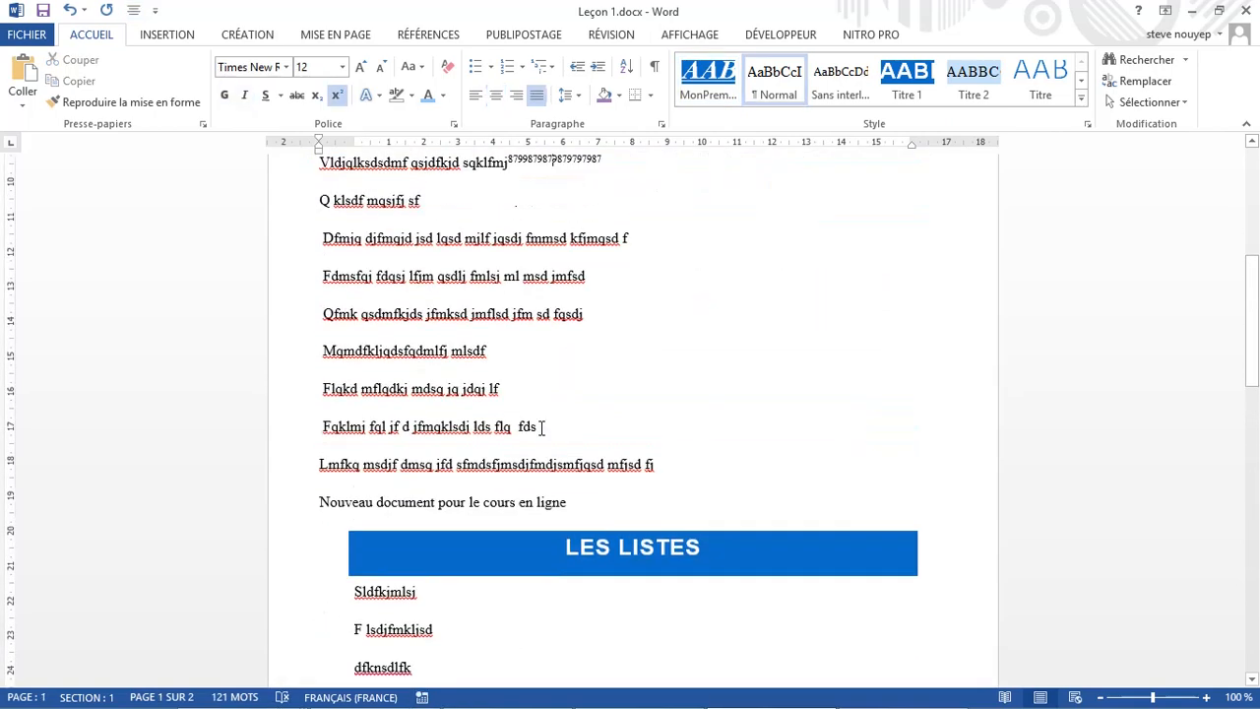
pyautogui.scroll(4, 542, 428)
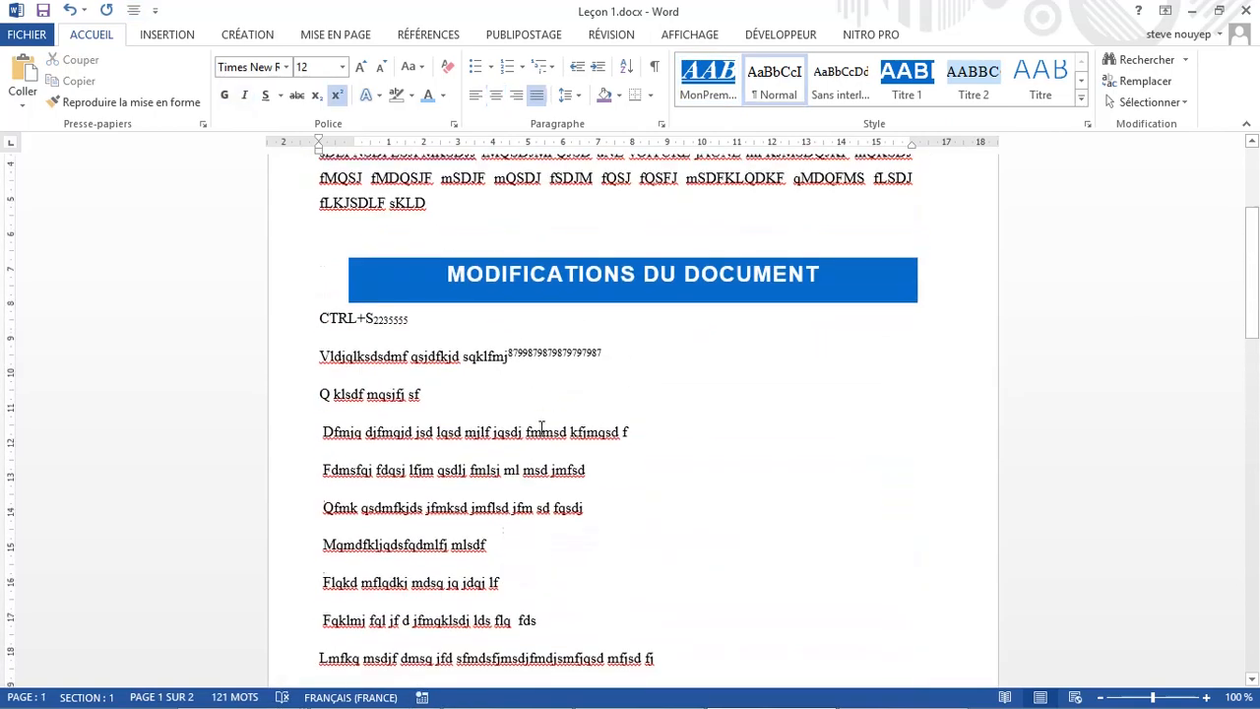
pyautogui.scroll(2, 541, 428)
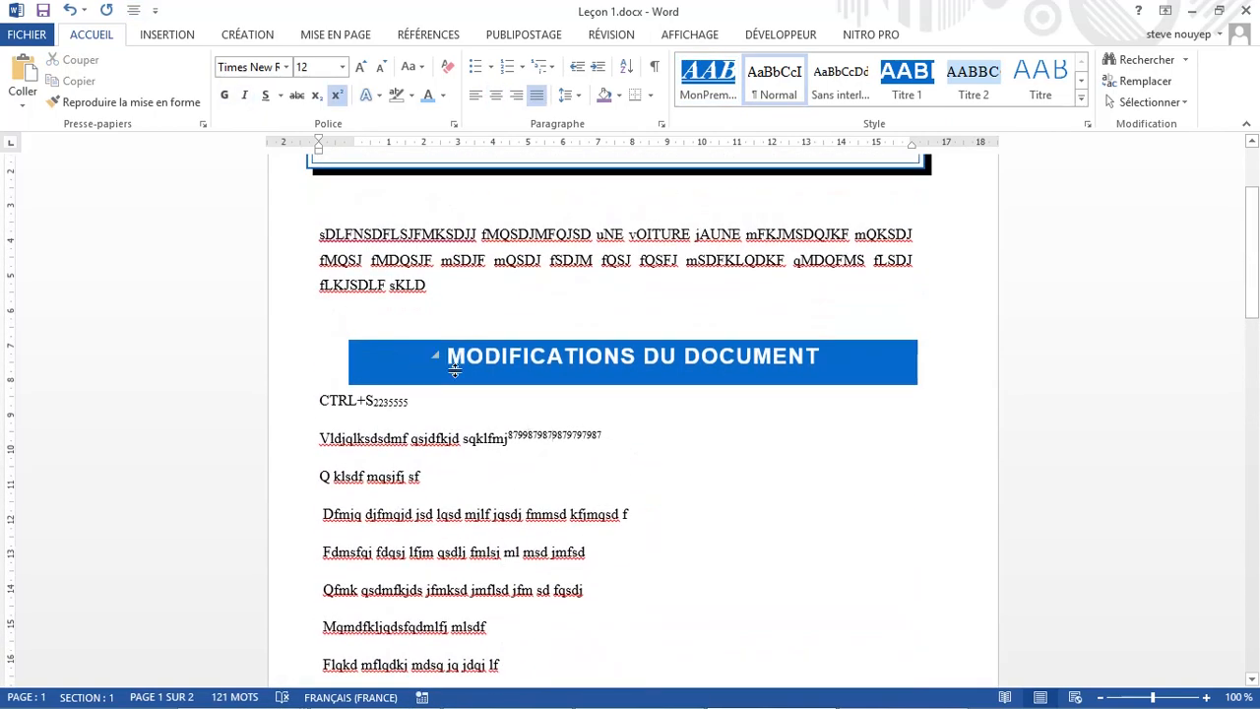
pyautogui.tripleClick(528, 370)
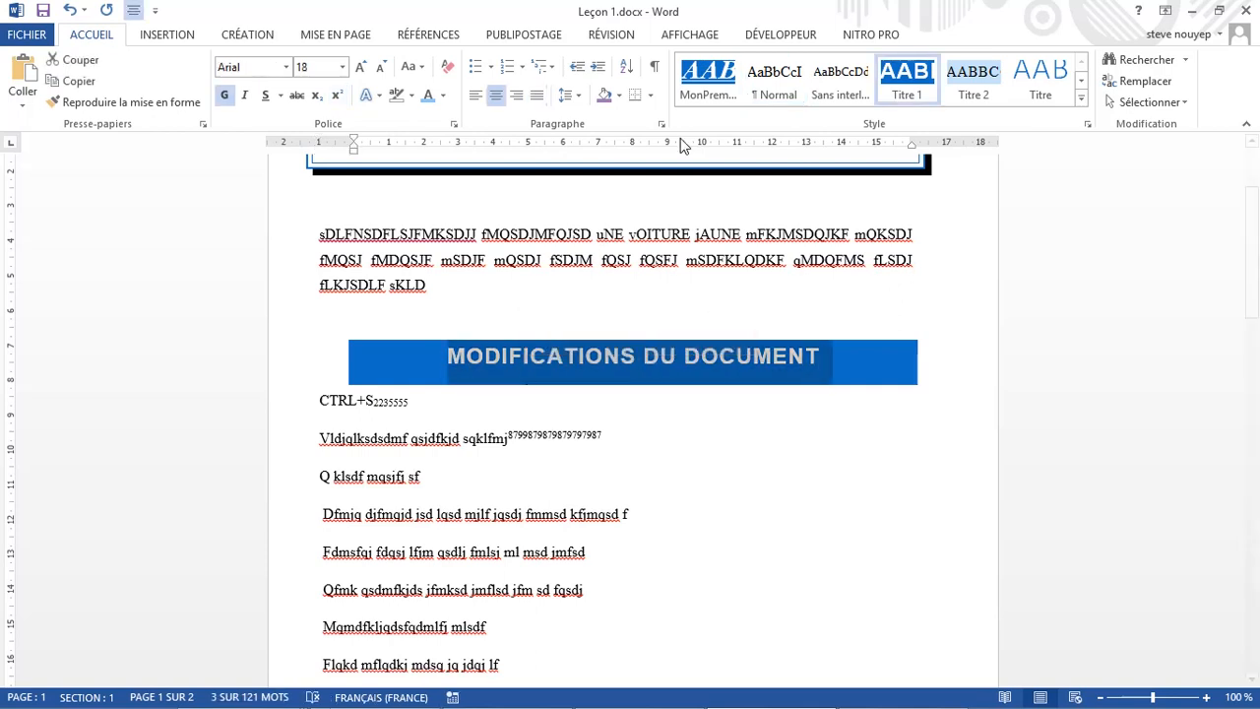
pyautogui.click(694, 91)
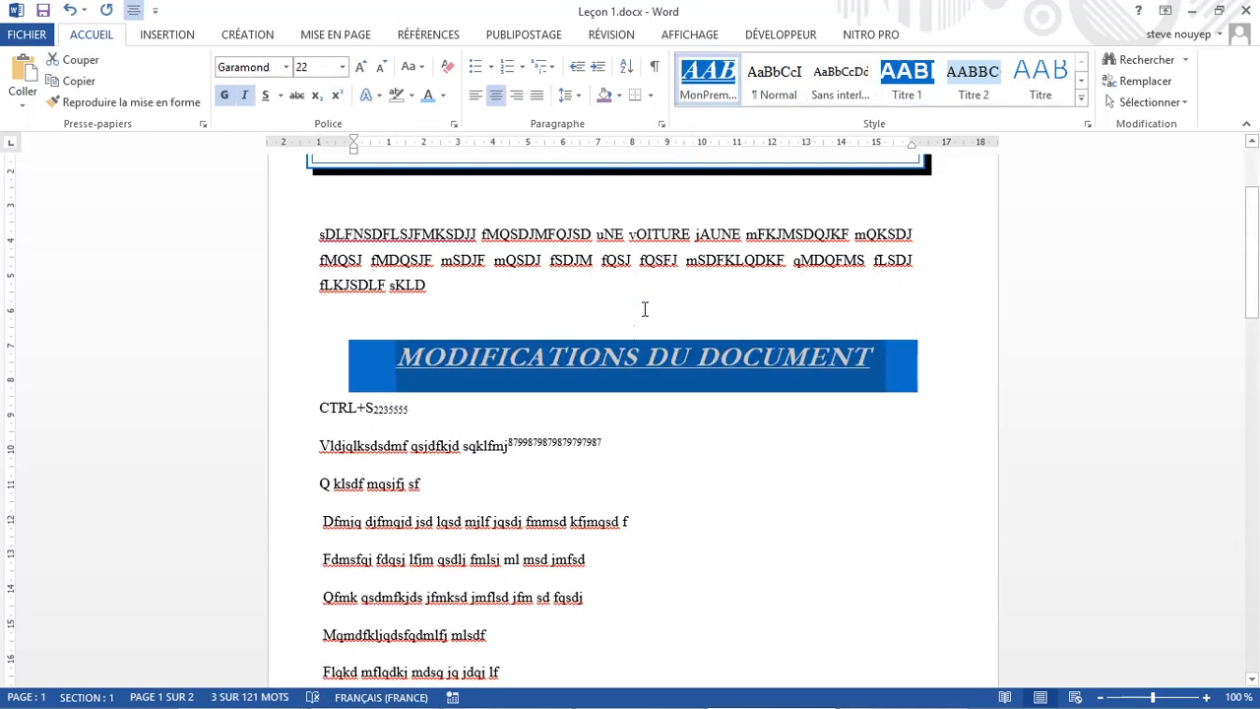
pyautogui.click(631, 357)
# Step: Modify the Titre 1 style by adding italic and underline, and review the headings across both pages
pyautogui.scroll(-8, 637, 377)
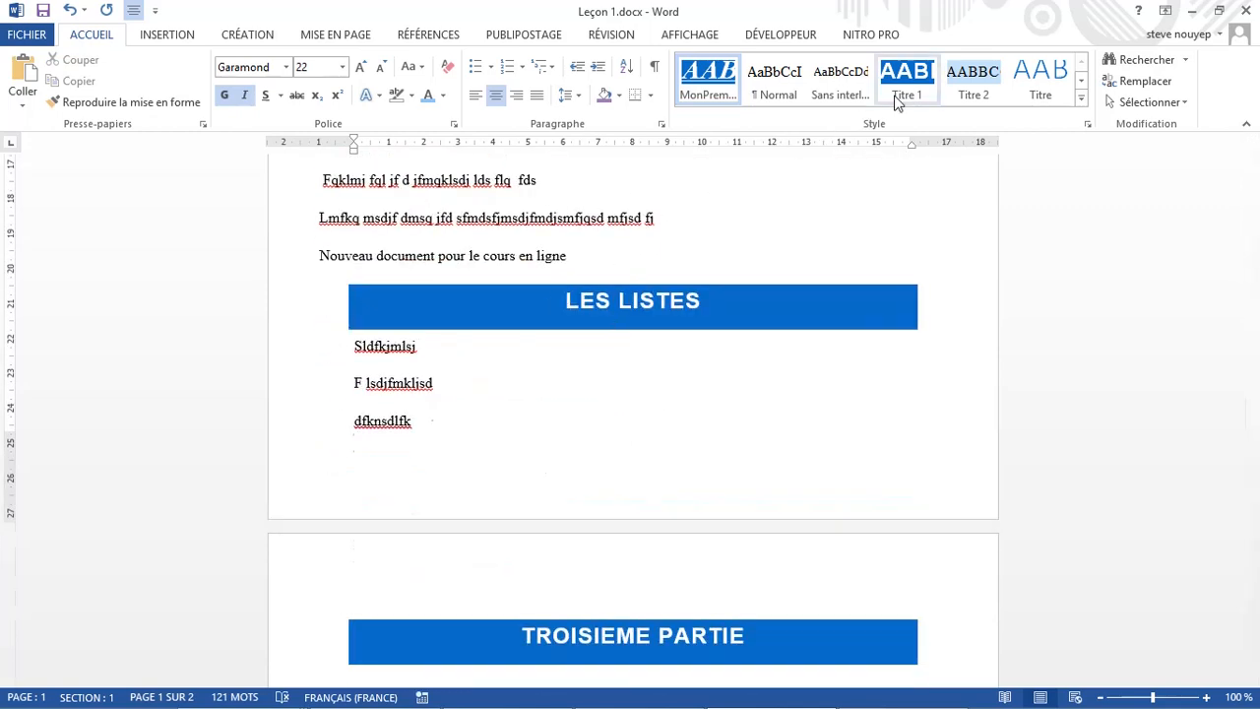
pyautogui.rightClick(900, 94)
pyautogui.click(942, 131)
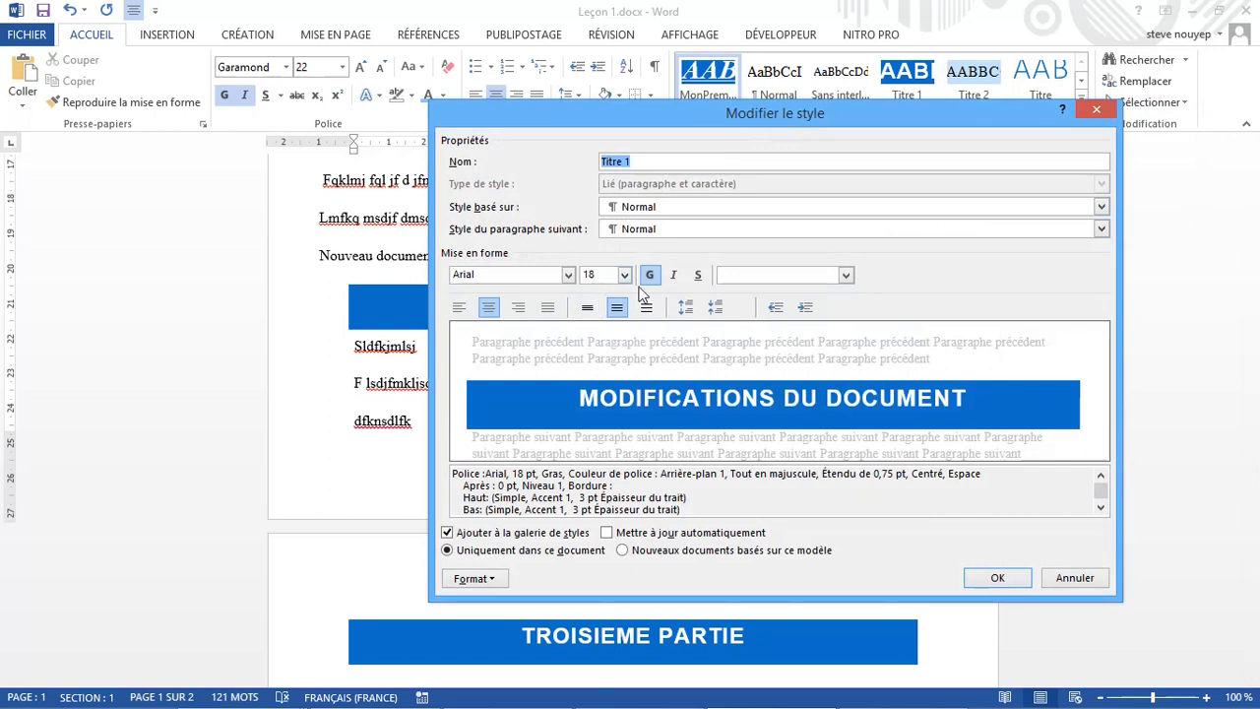
pyautogui.click(673, 278)
pyautogui.click(695, 278)
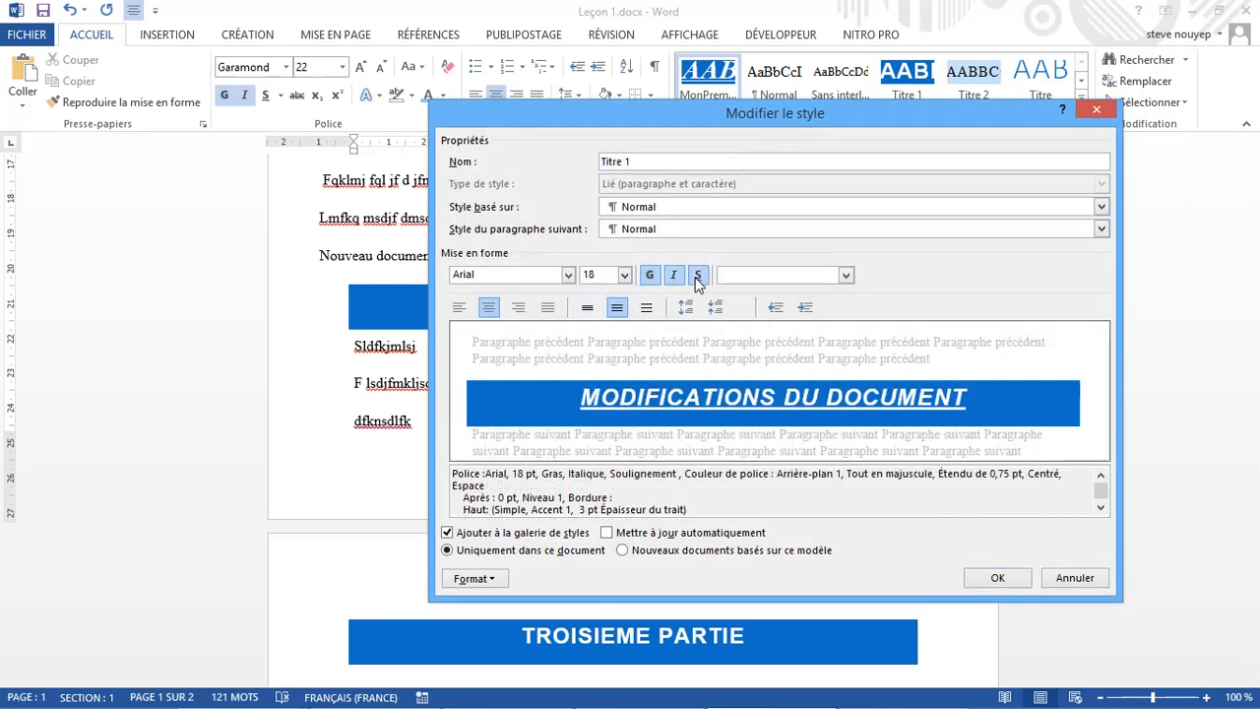
pyautogui.click(992, 578)
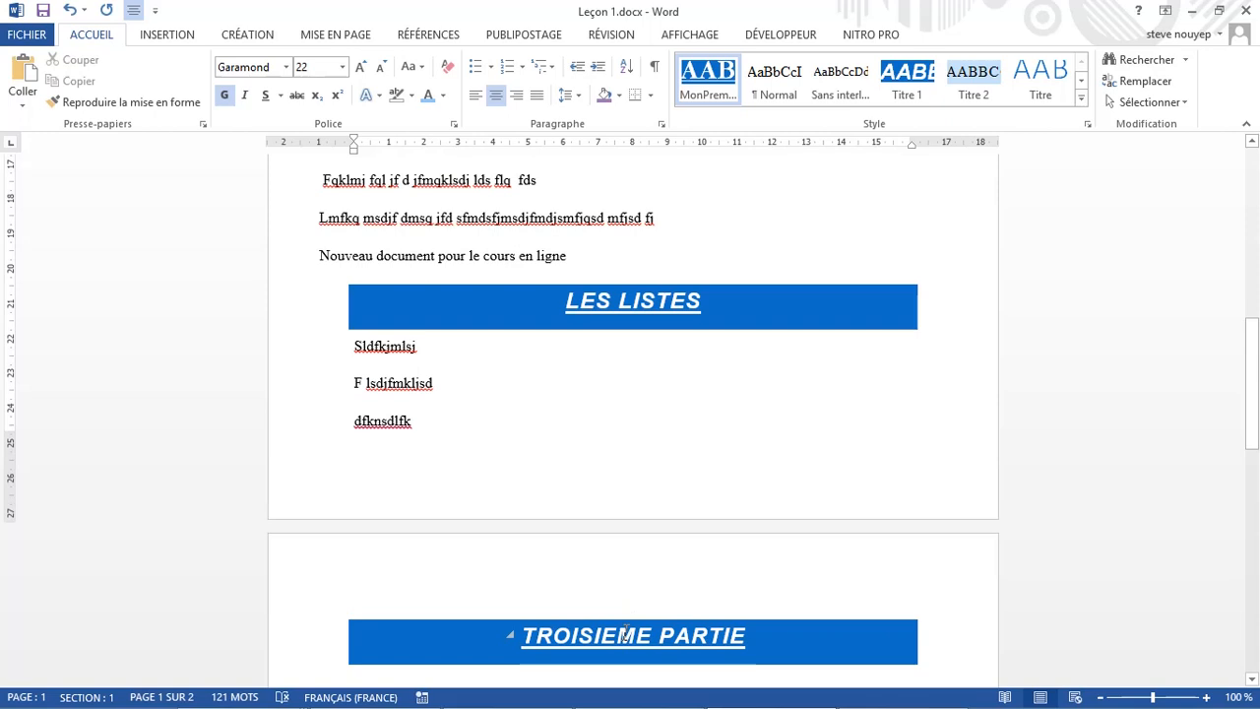
pyautogui.scroll(-10, 579, 444)
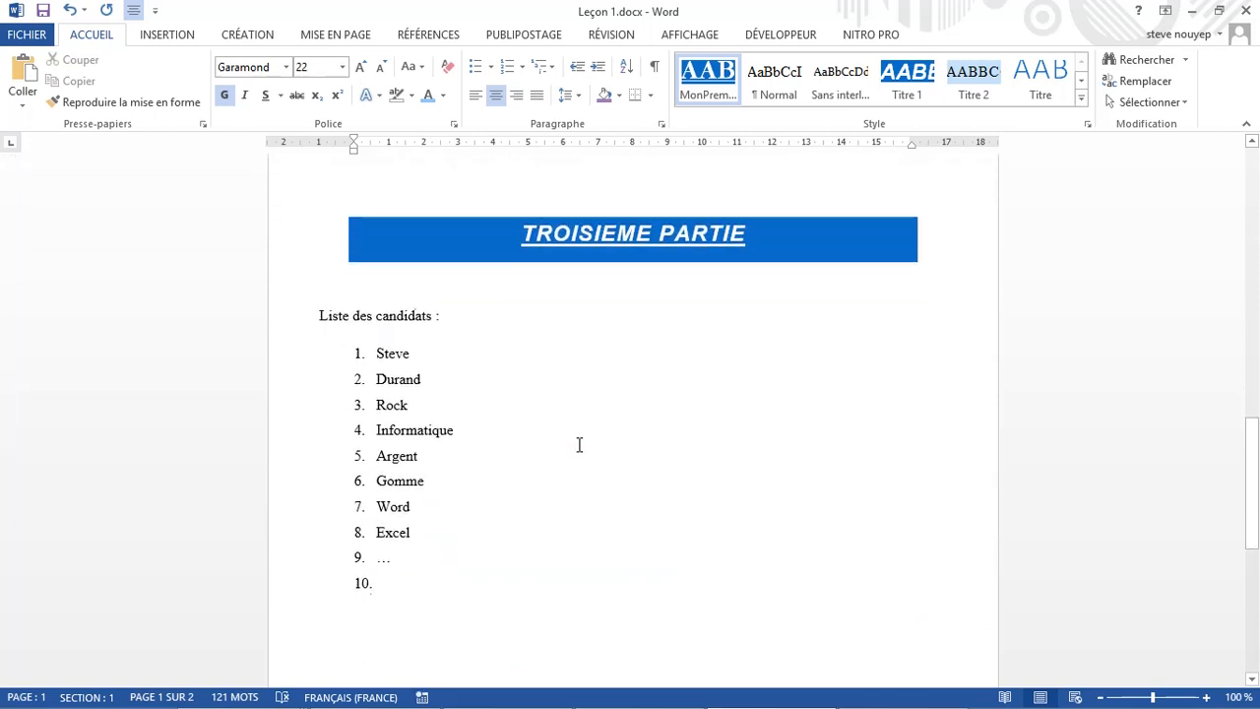
pyautogui.scroll(10, 579, 441)
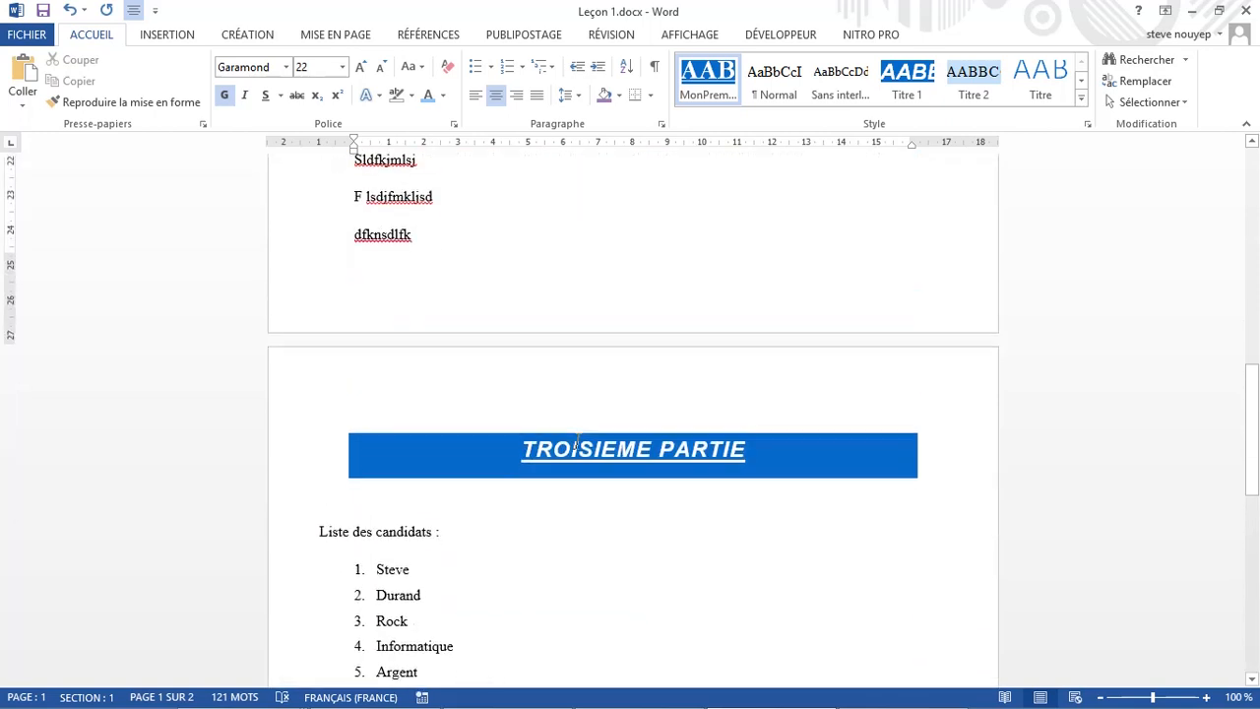
pyautogui.scroll(3, 579, 441)
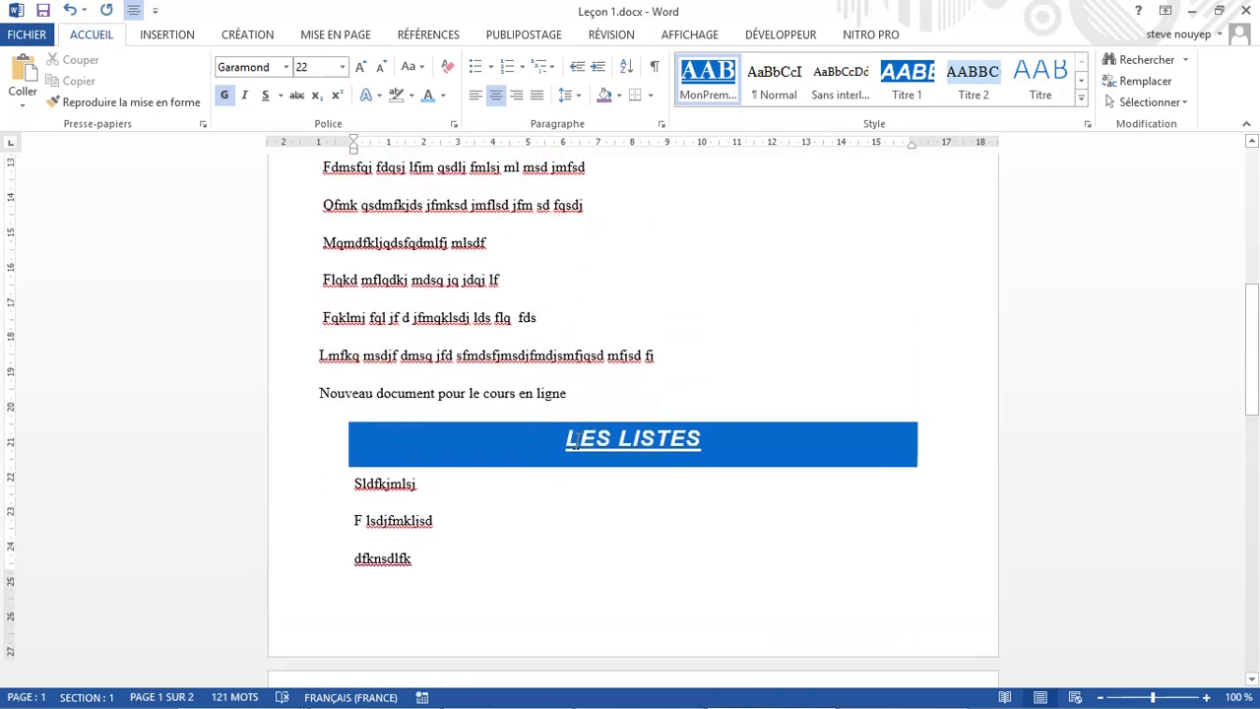